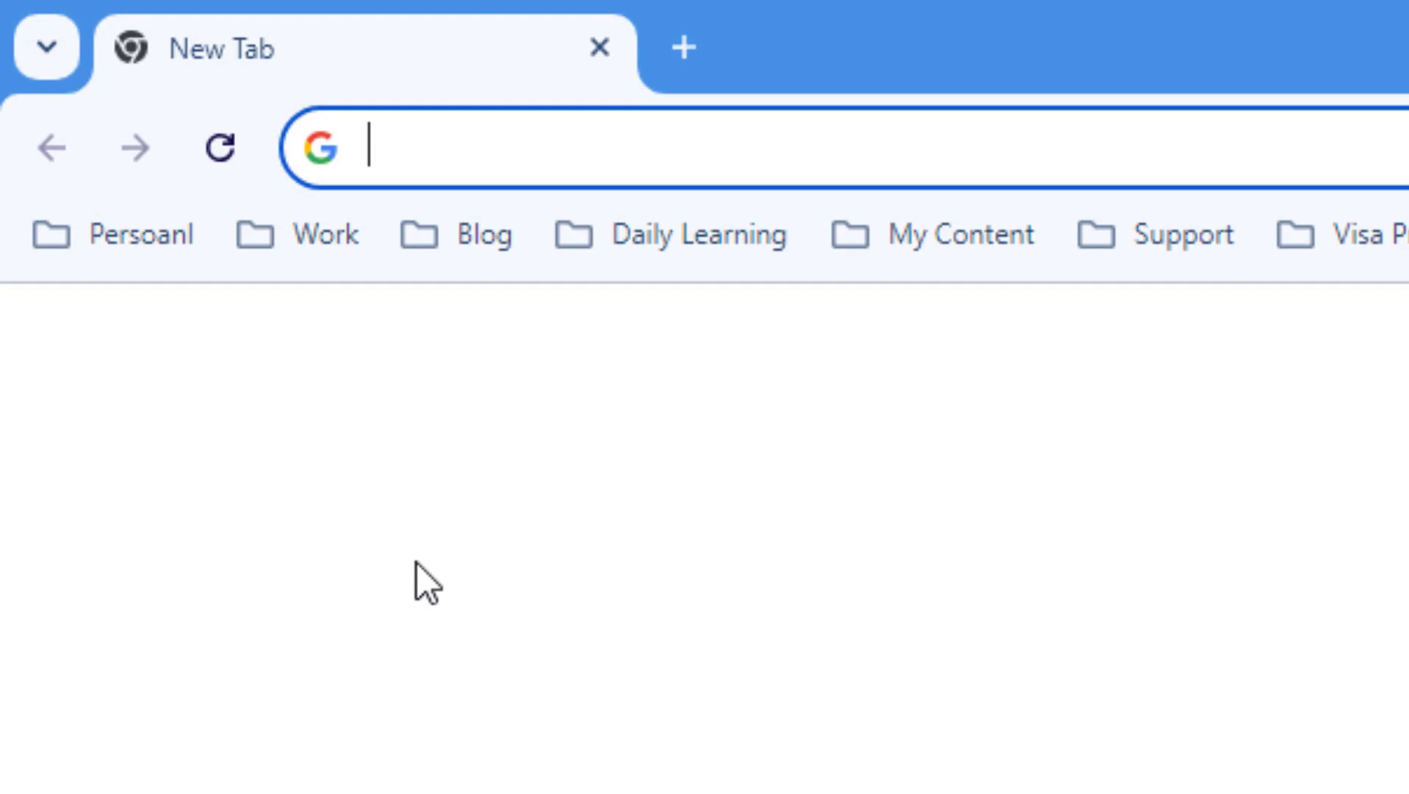
Search Google for 'mail signatures' and enlarge the results page
{"action": "type", "text": "mail"}
{"action": "key", "text": "Return"}
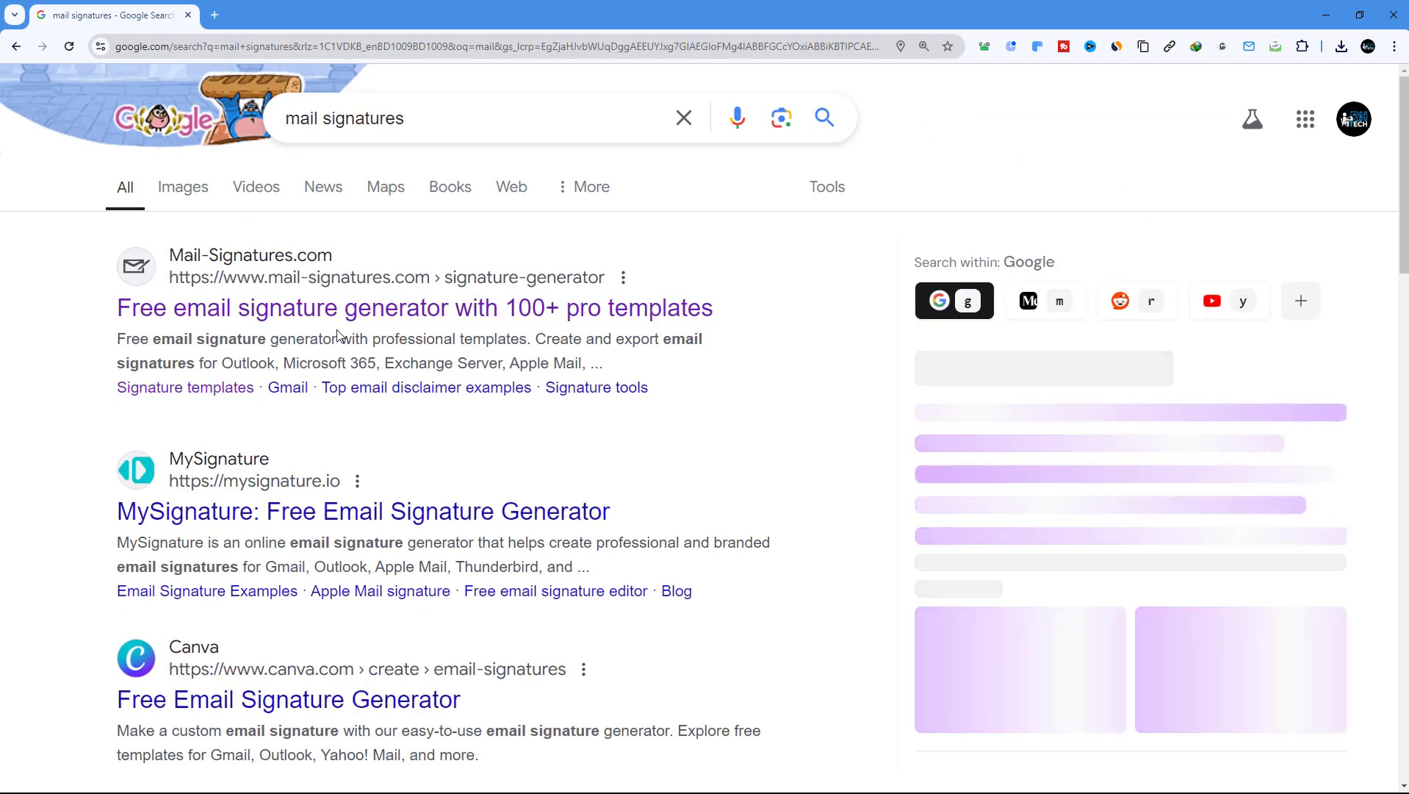
{"action": "key", "text": "ctrl+plus"}
{"action": "key", "text": "ctrl+plus"}
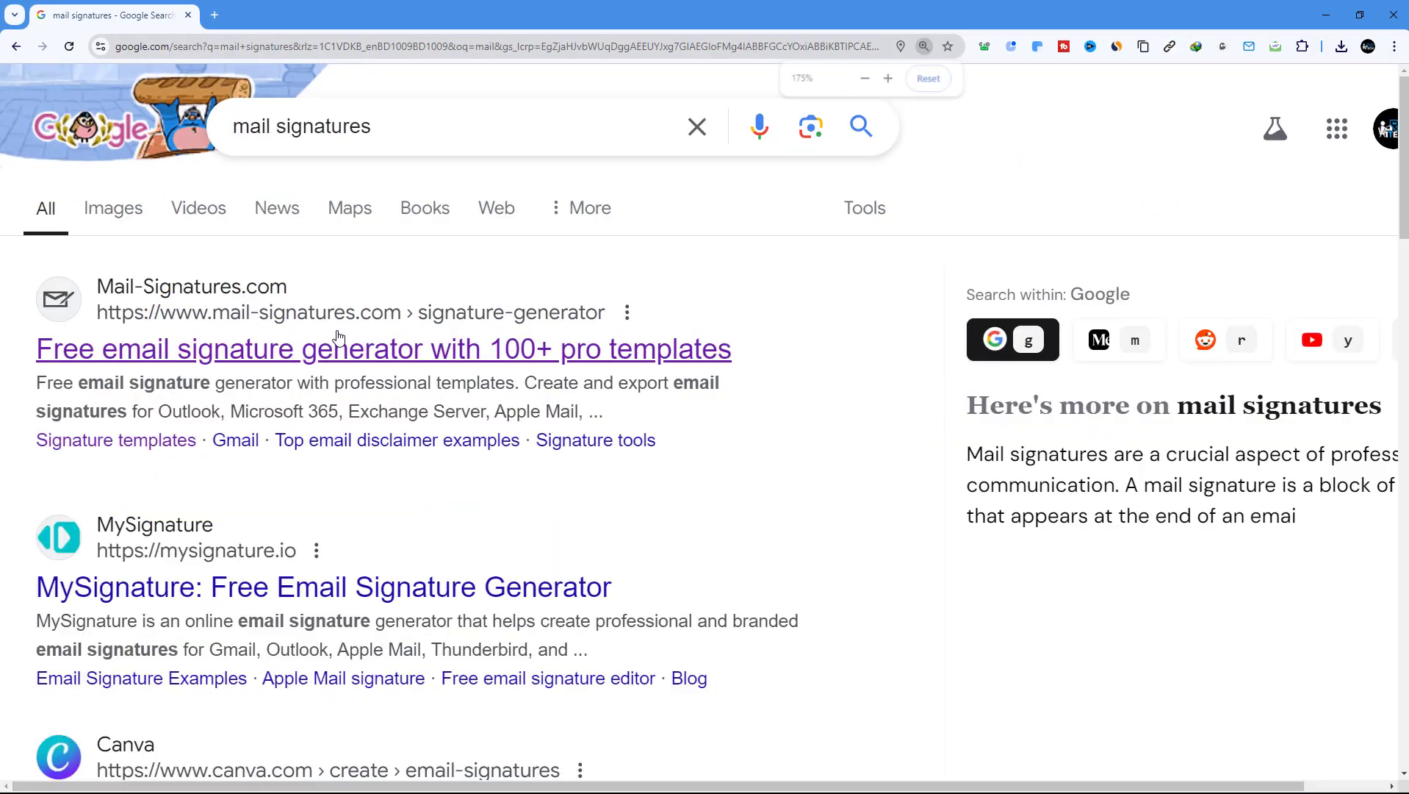
Open Mail-Signatures.com's Signature templates page and scroll through the template thumbnails
{"action": "left_click", "coordinate": [498, 399]}
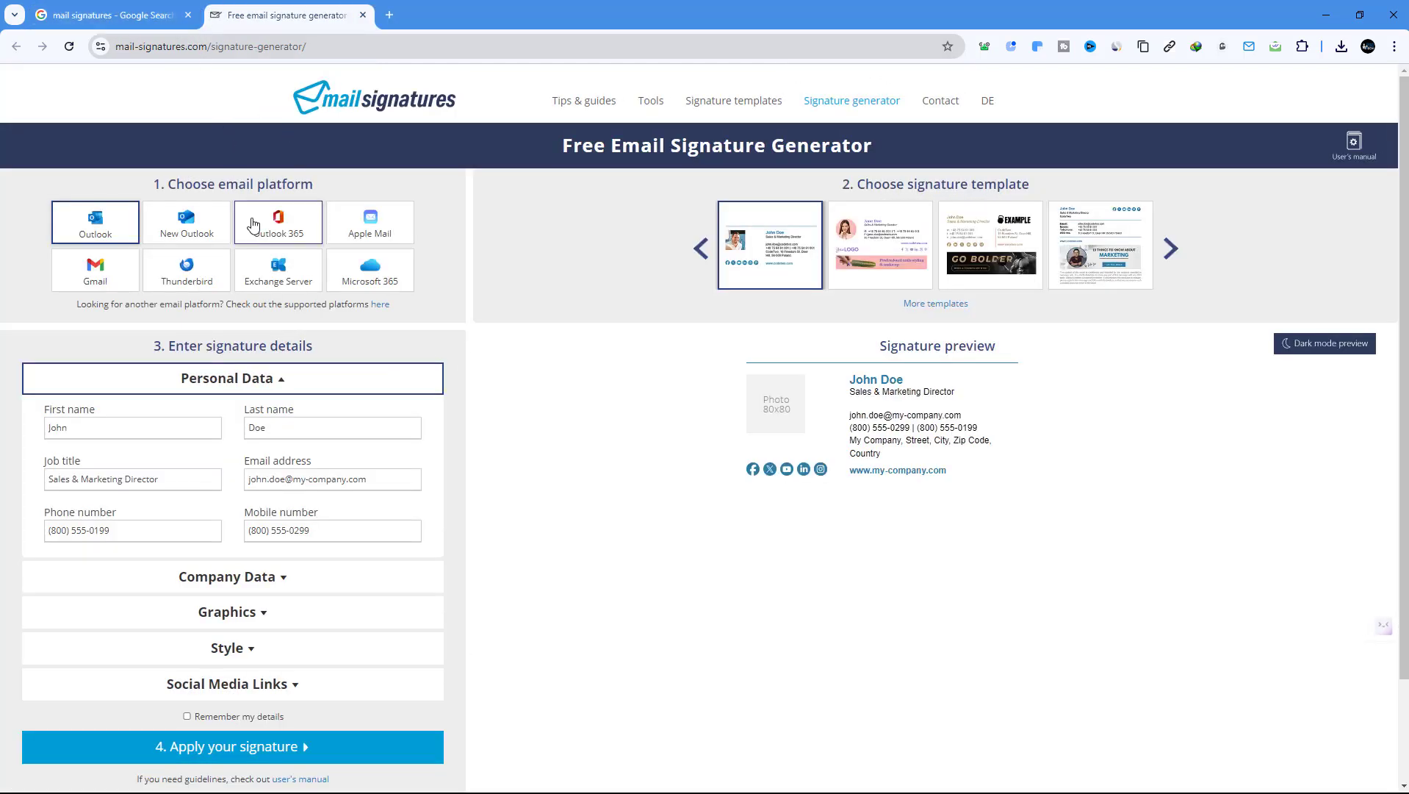
{"action": "left_click", "coordinate": [725, 107]}
{"action": "scroll", "coordinate": [874, 342], "scroll_direction": "down", "scroll_amount": 1}
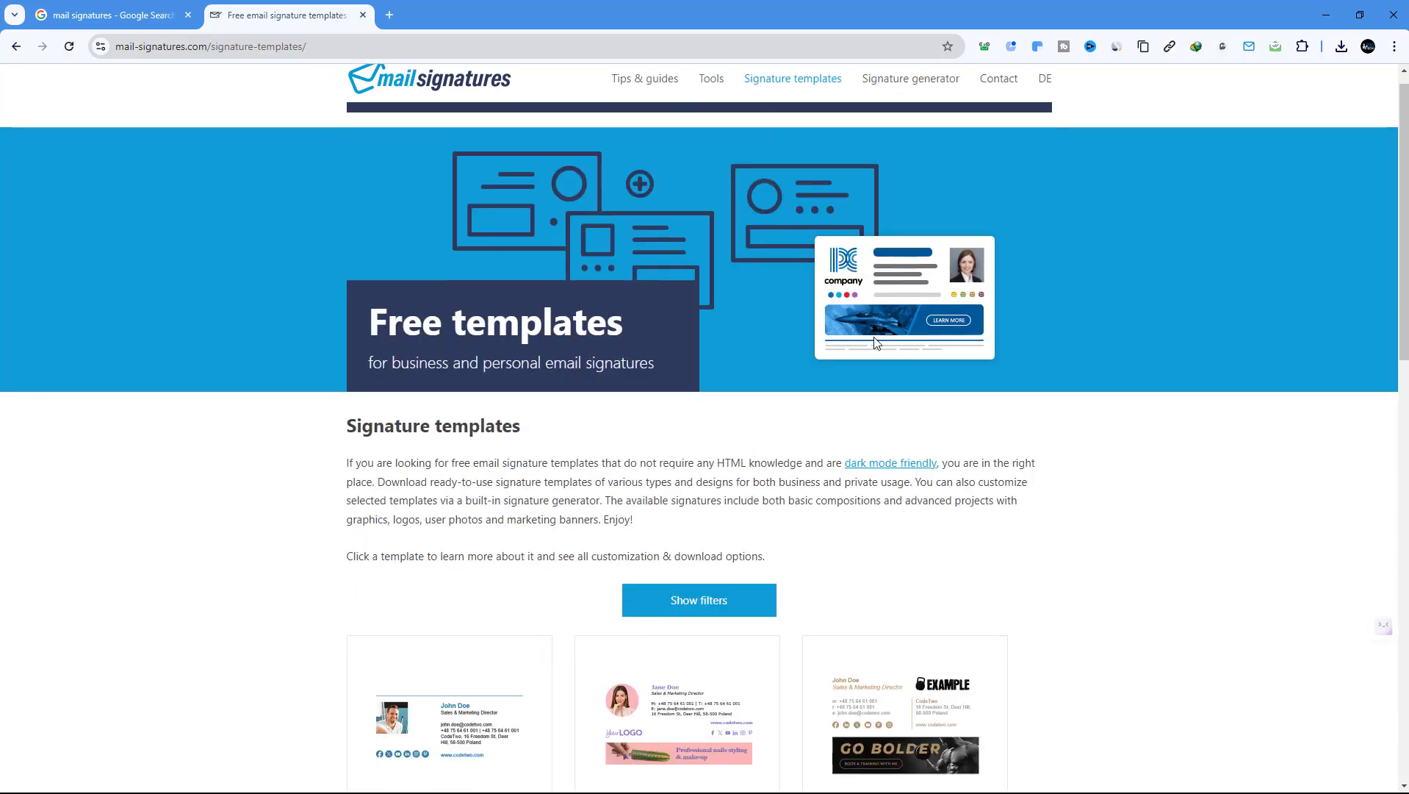
{"action": "scroll", "coordinate": [874, 342], "scroll_direction": "down", "scroll_amount": 15}
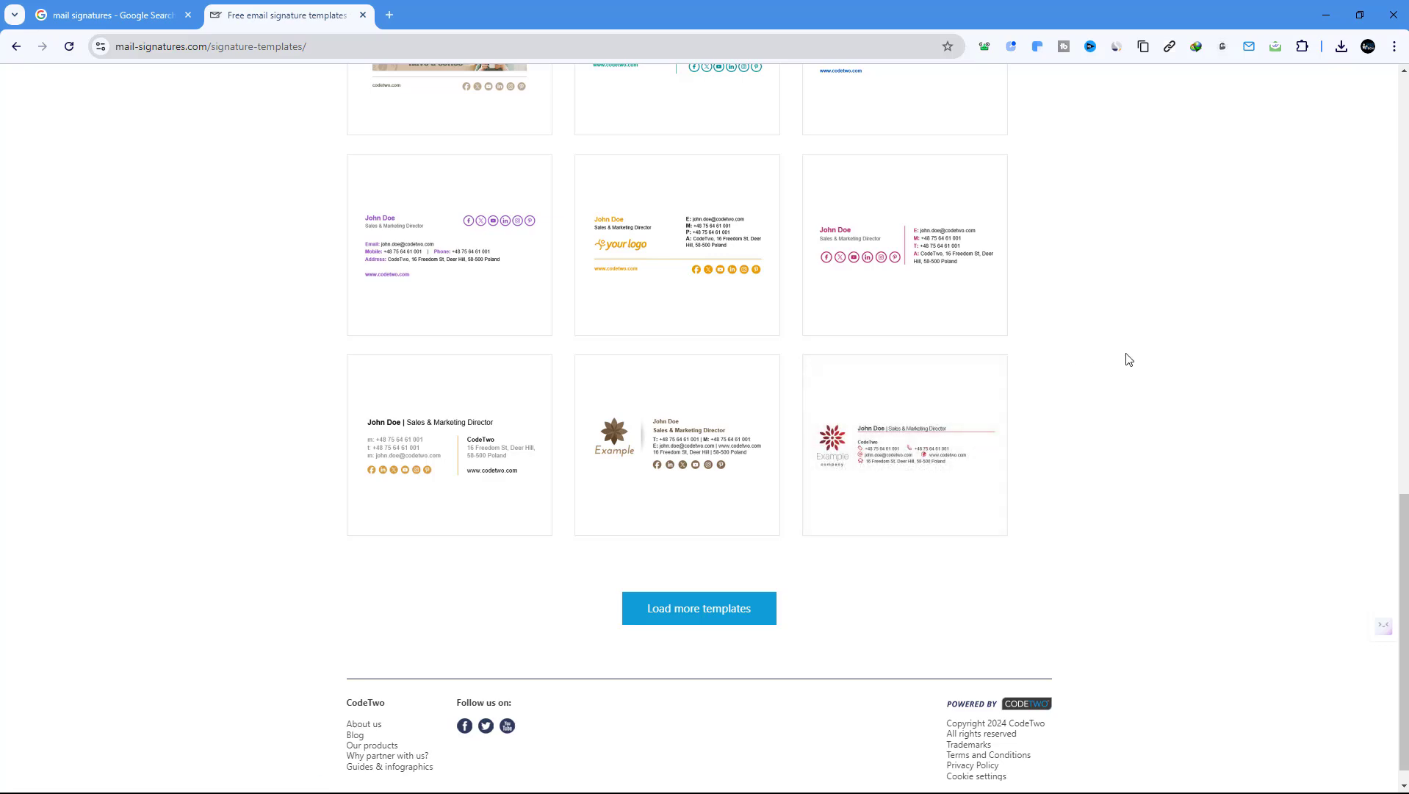
{"action": "scroll", "coordinate": [1111, 395], "scroll_direction": "up", "scroll_amount": 7}
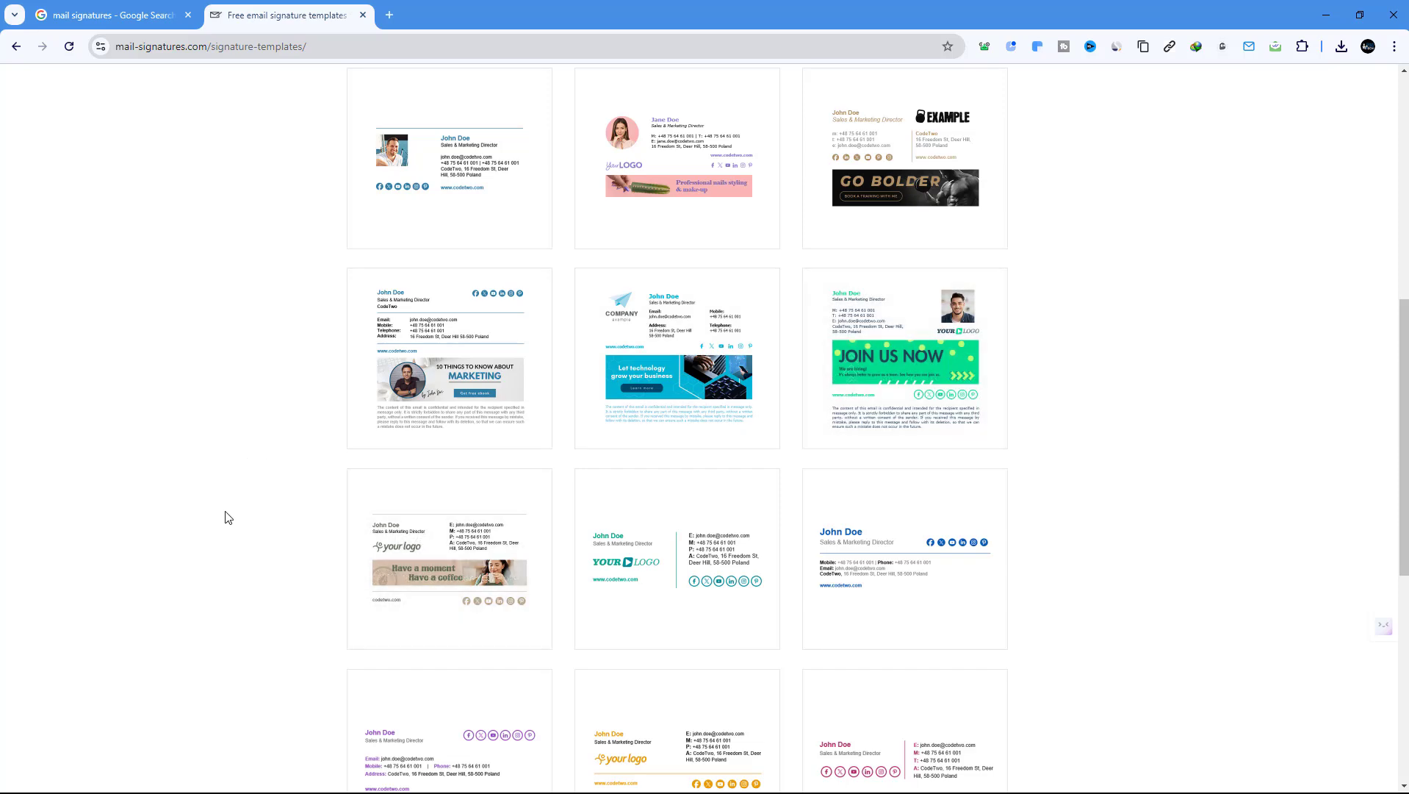
{"action": "scroll", "coordinate": [909, 481], "scroll_direction": "down", "scroll_amount": 3}
{"action": "scroll", "coordinate": [909, 481], "scroll_direction": "down", "scroll_amount": 1}
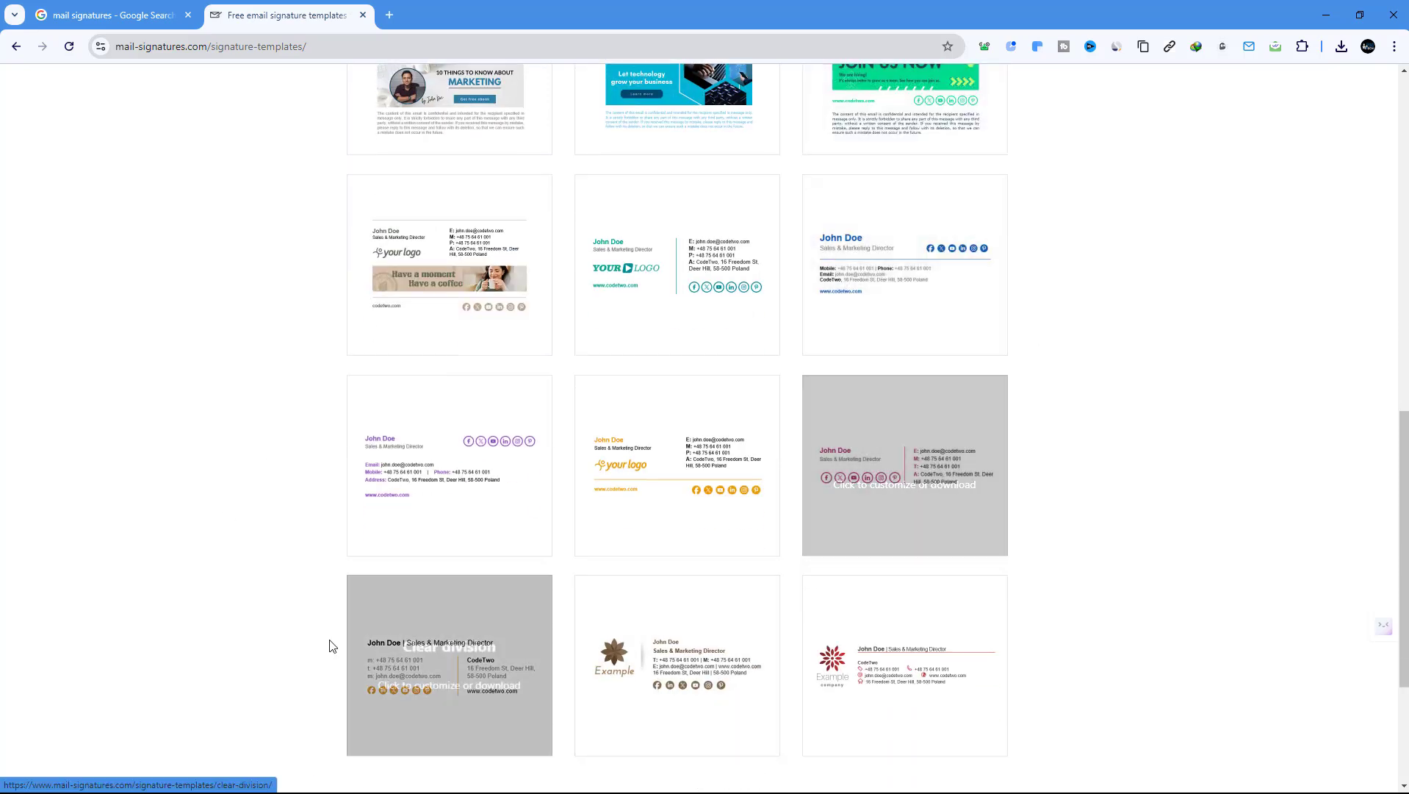
{"action": "scroll", "coordinate": [950, 593], "scroll_direction": "up", "scroll_amount": 3}
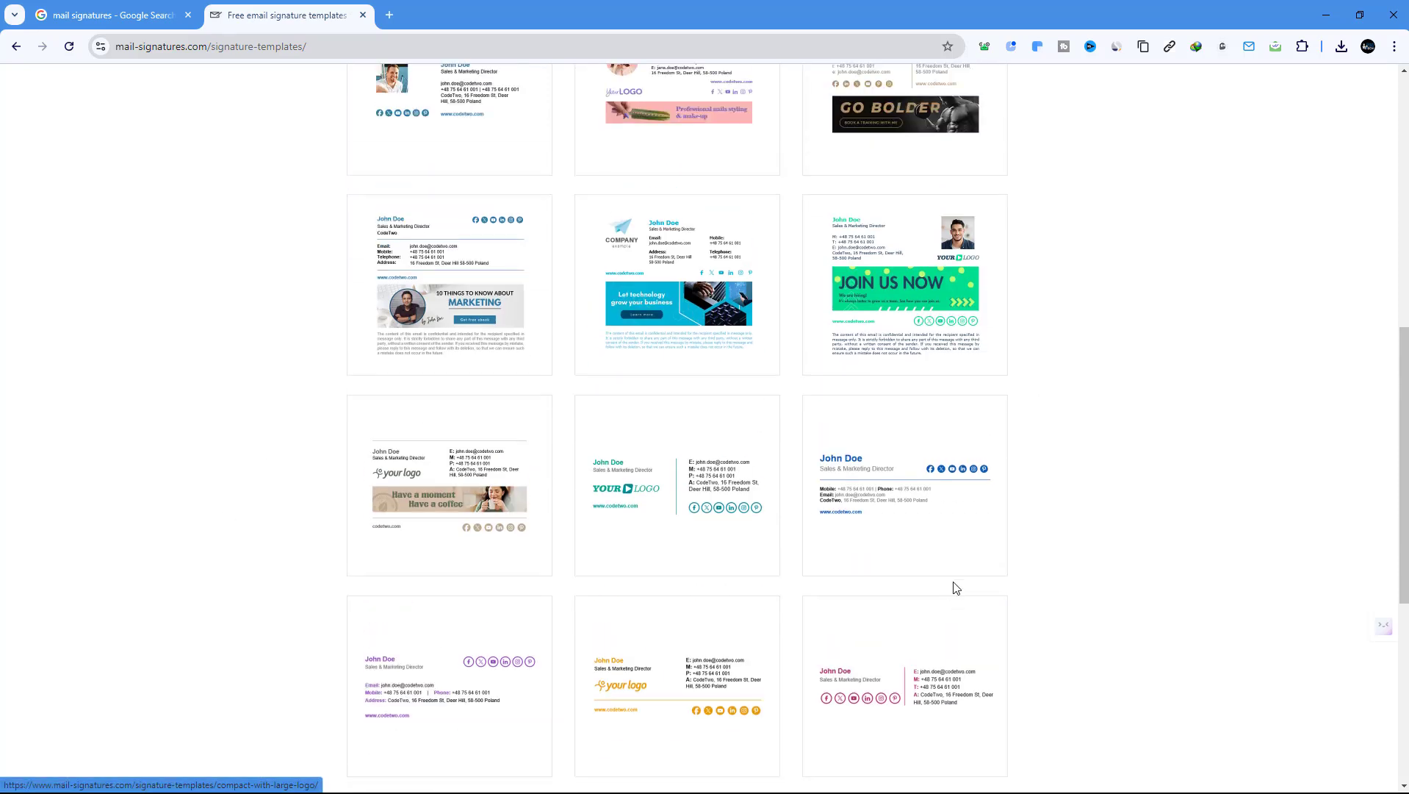
Start editing the 'Simple yet informative' template with Gmail chosen as the email platform
{"action": "left_click", "coordinate": [905, 485]}
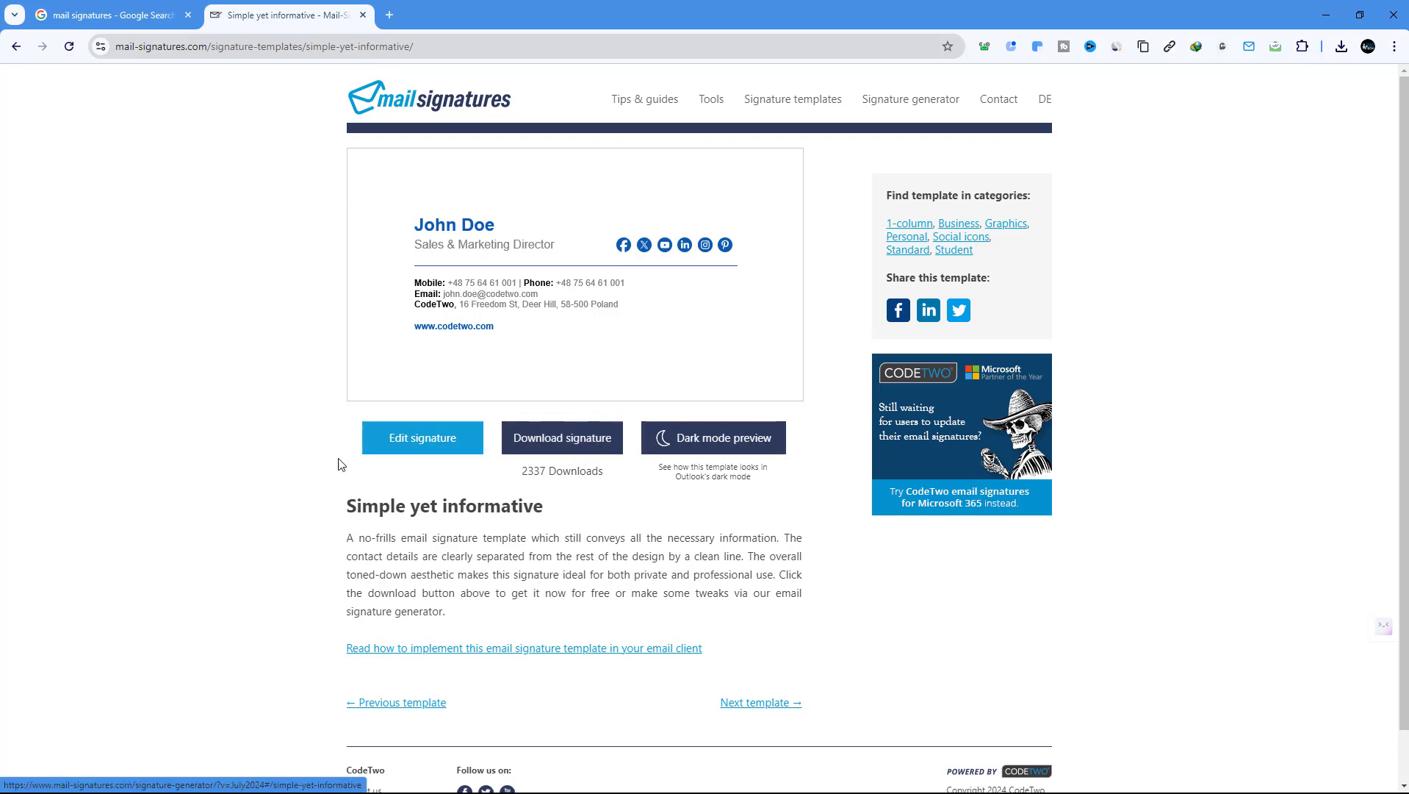
{"action": "left_click", "coordinate": [418, 440]}
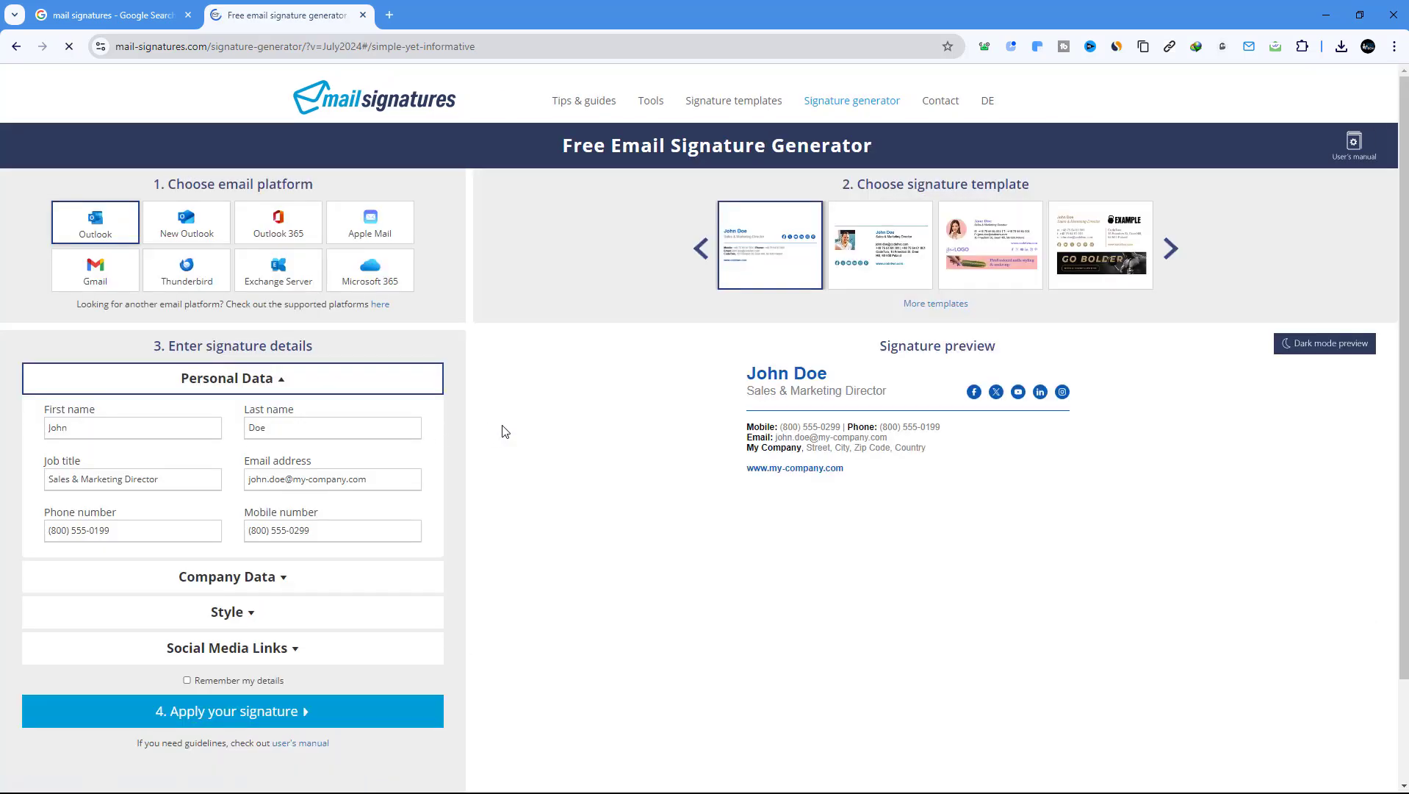
{"action": "key", "text": "ctrl+plus"}
{"action": "key", "text": "ctrl+plus"}
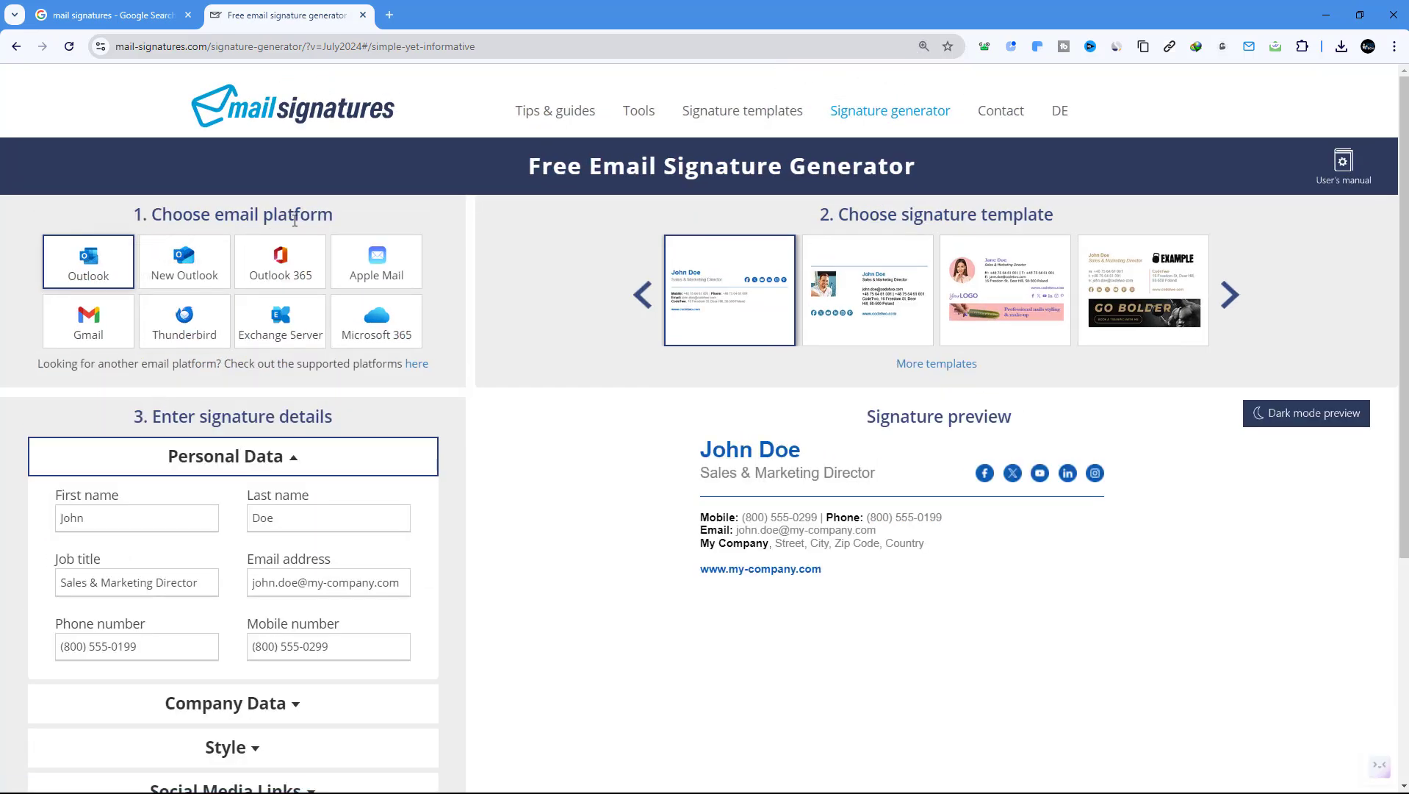
{"action": "left_click", "coordinate": [88, 318]}
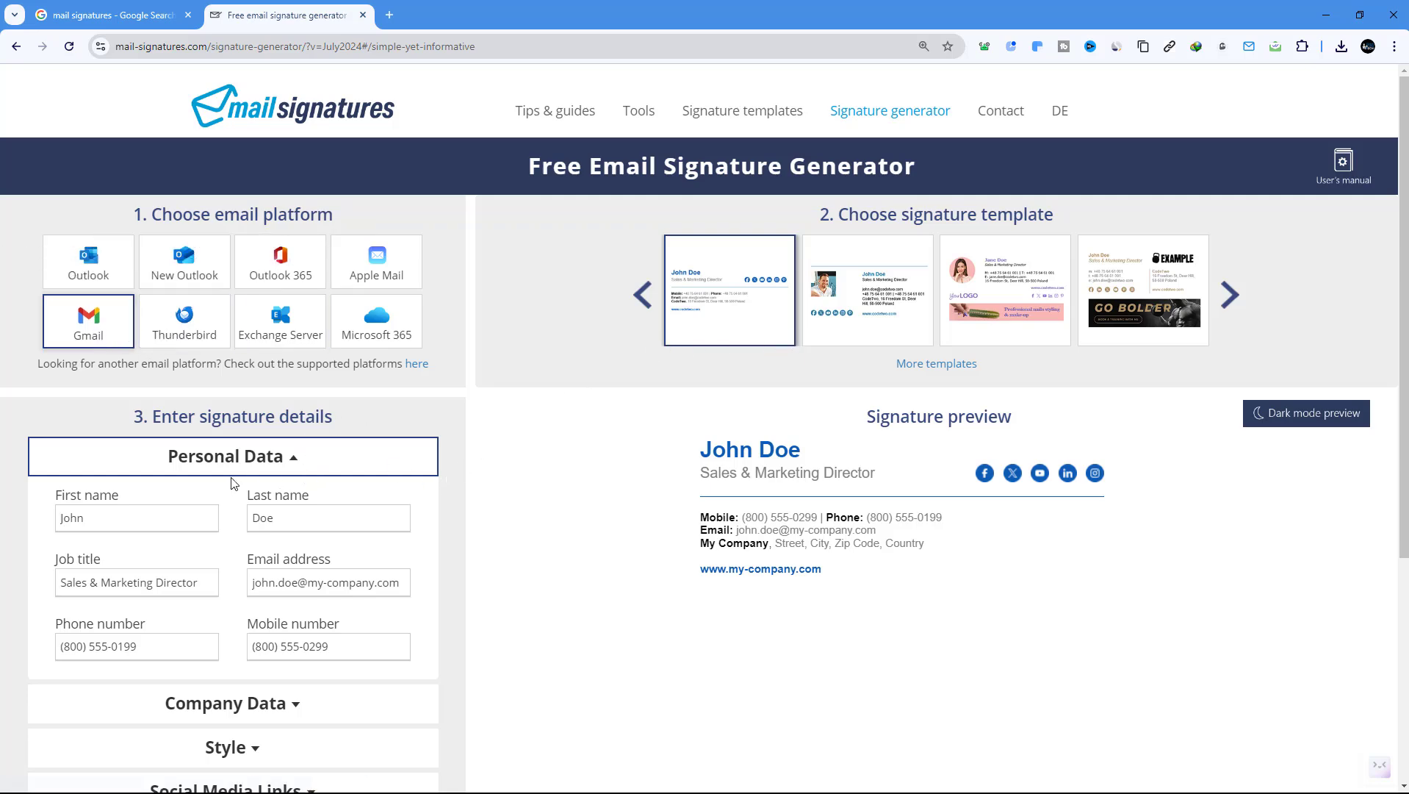
{"action": "key", "text": "ctrl+plus"}
{"action": "key", "text": "ctrl+plus"}
Replace the sample first and last name with the user's own name
{"action": "scroll", "coordinate": [250, 479], "scroll_direction": "down", "scroll_amount": 3}
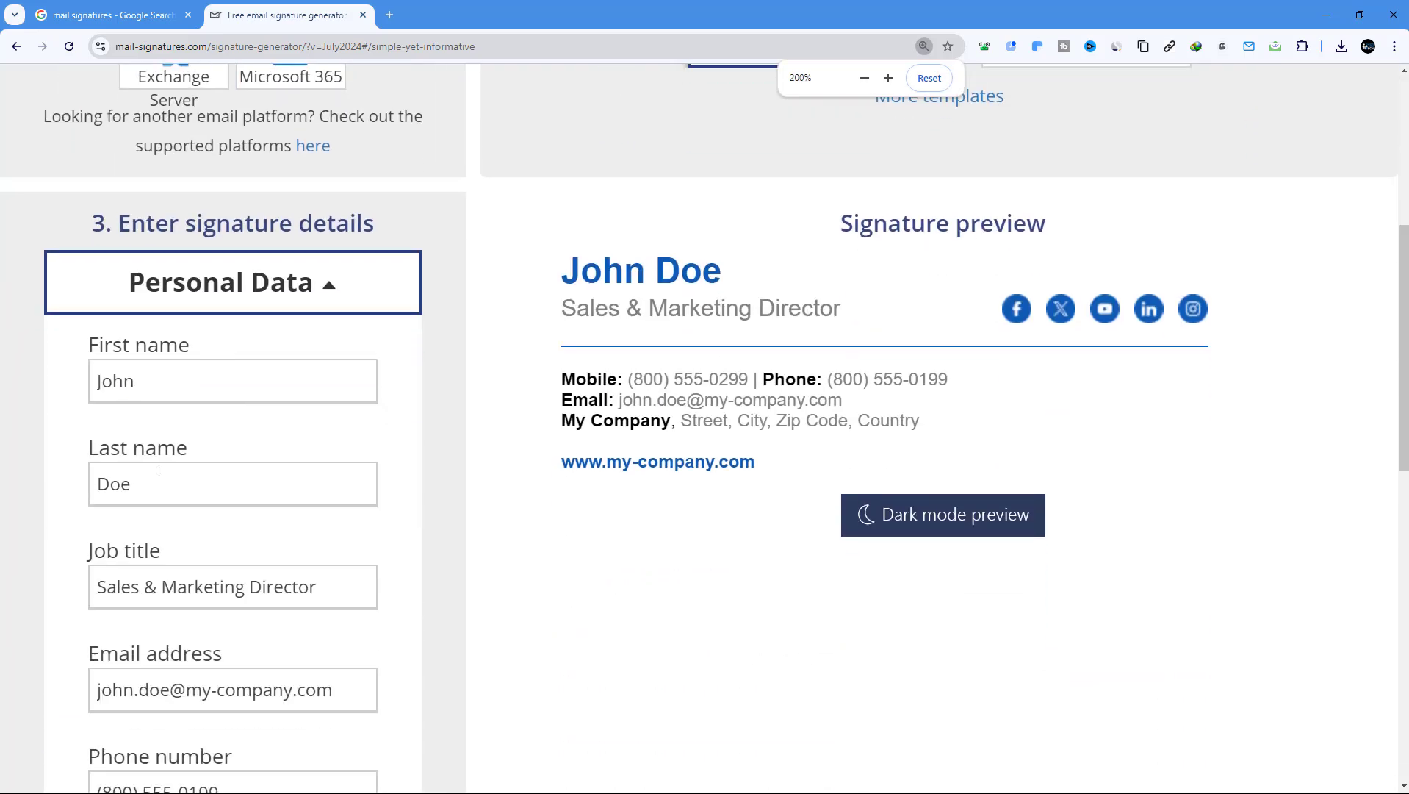
{"action": "double_click", "coordinate": [144, 379]}
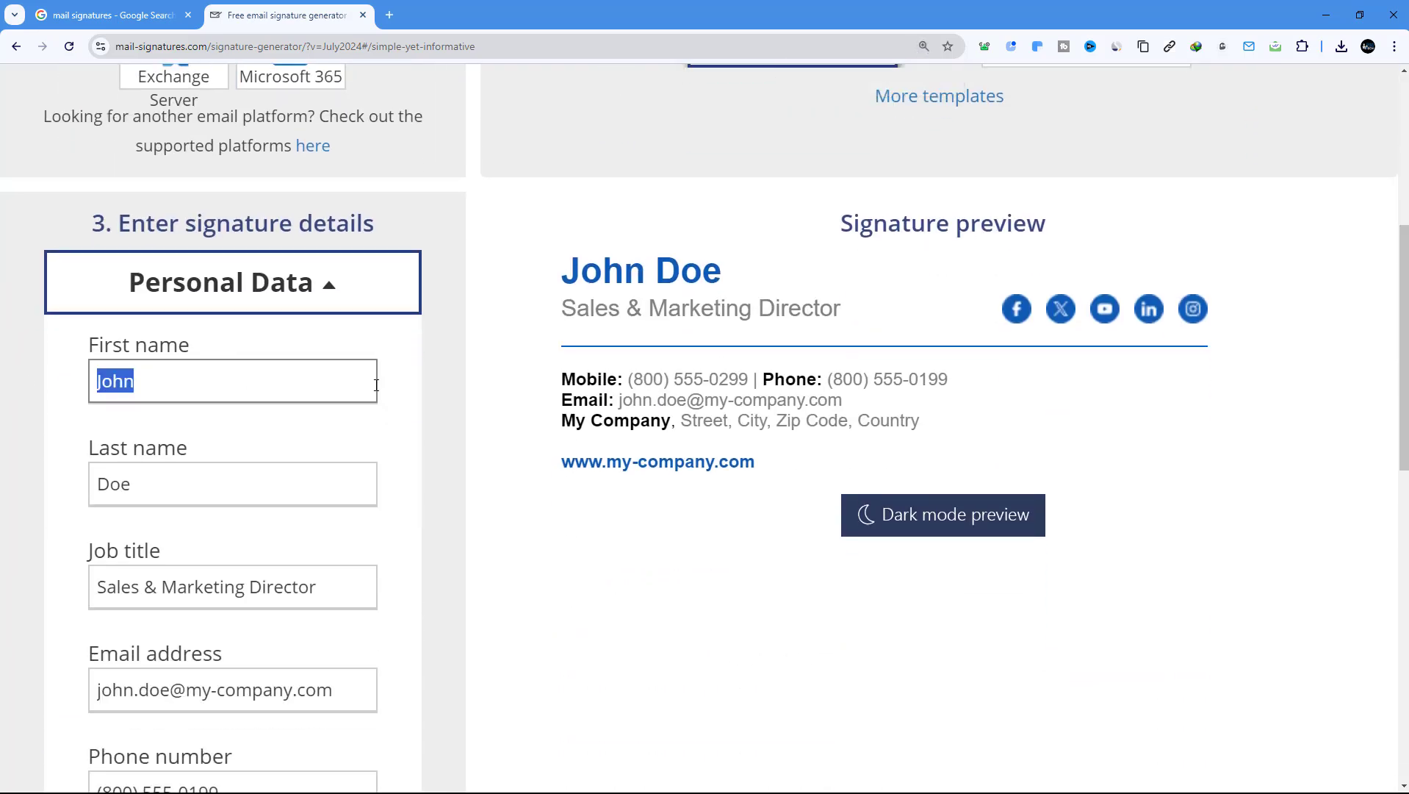
{"action": "type", "text": "Rase"}
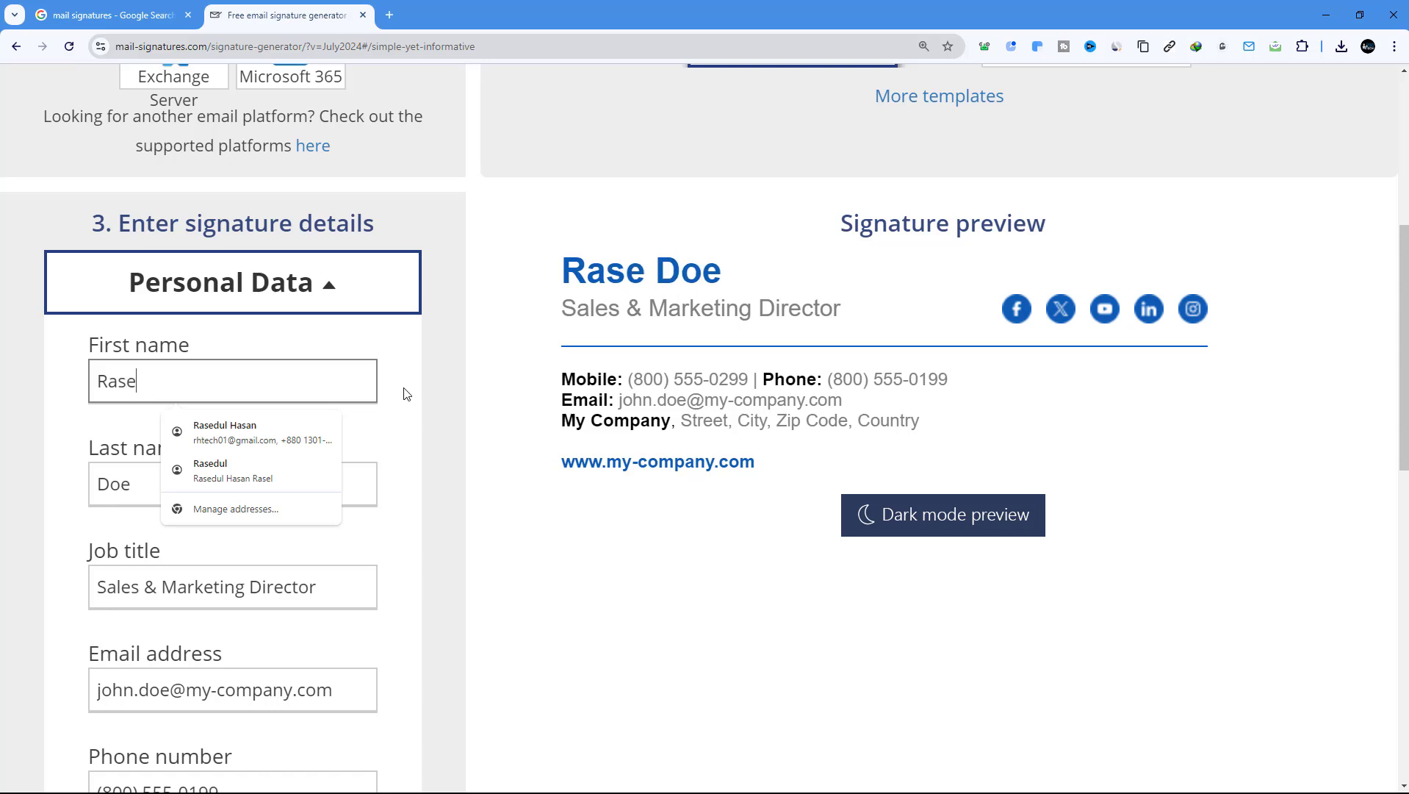
{"action": "type", "text": "dul "}
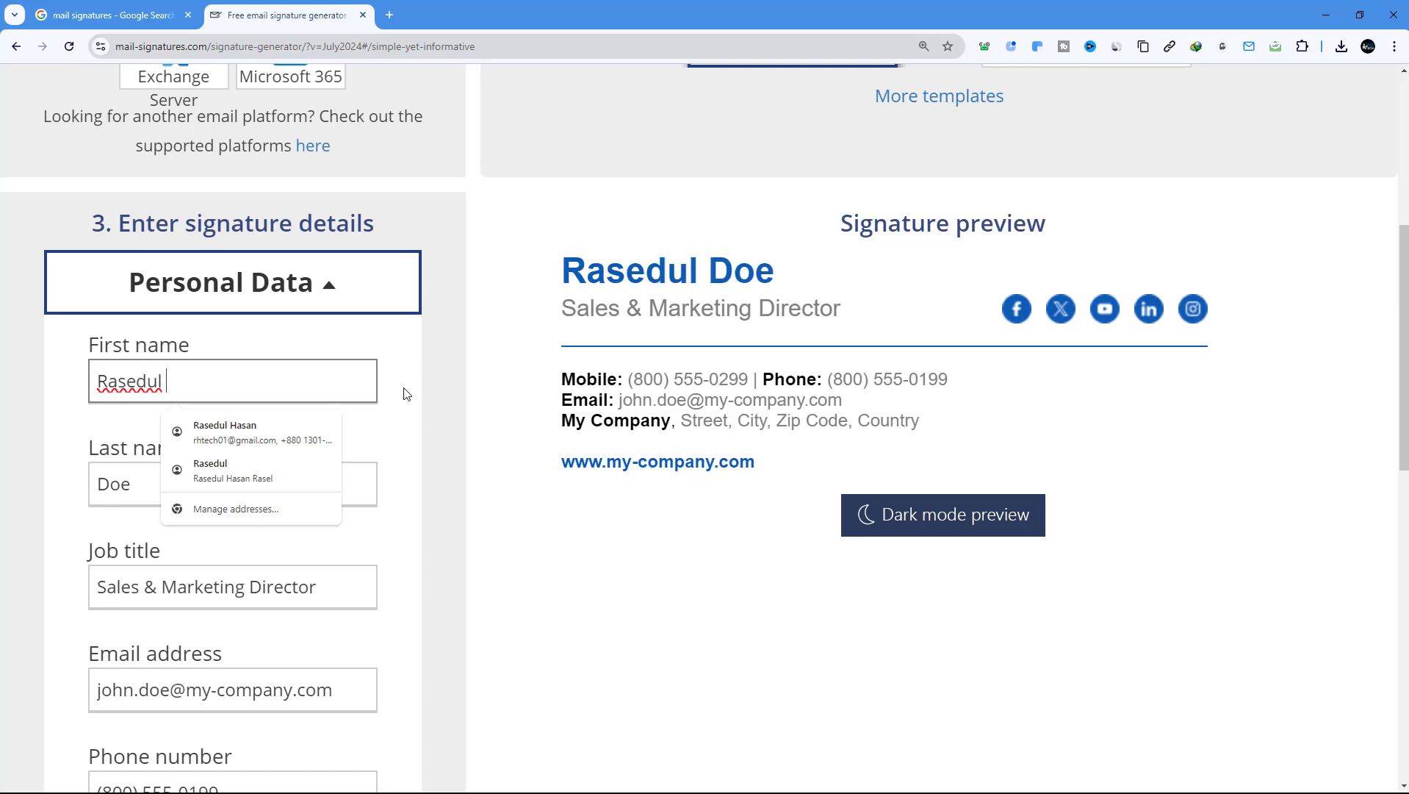
{"action": "type", "text": "Hasan"}
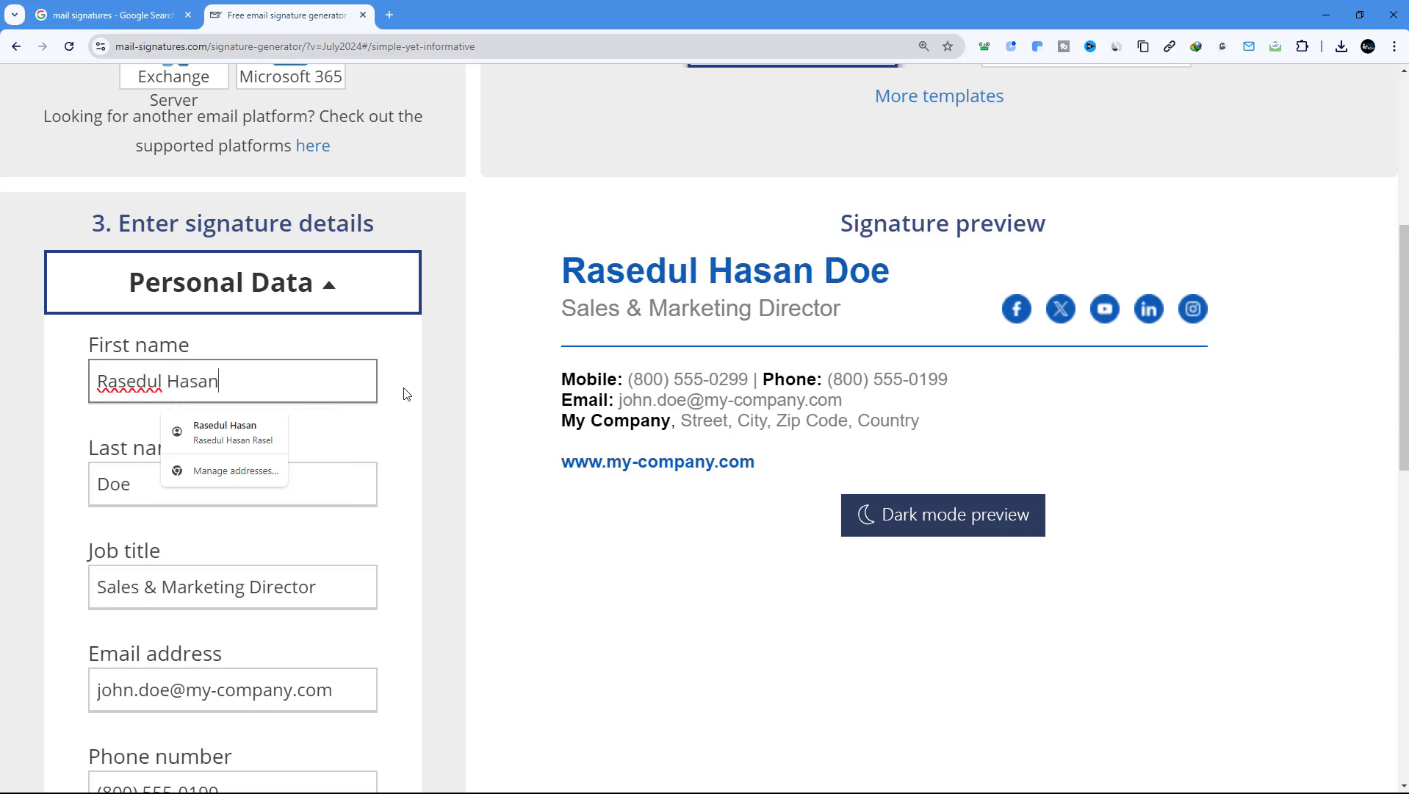
{"action": "double_click", "coordinate": [111, 489]}
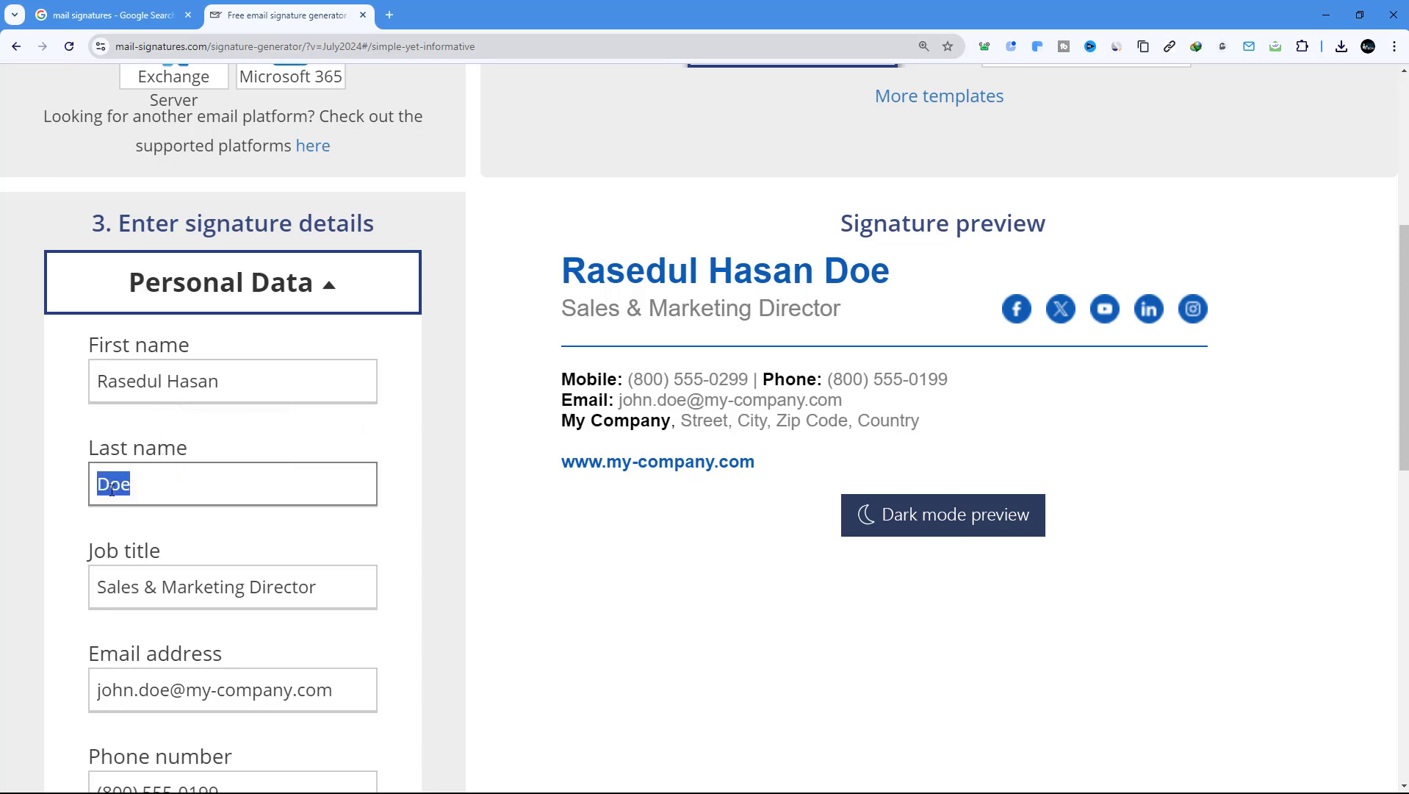
{"action": "type", "text": "Rasel"}
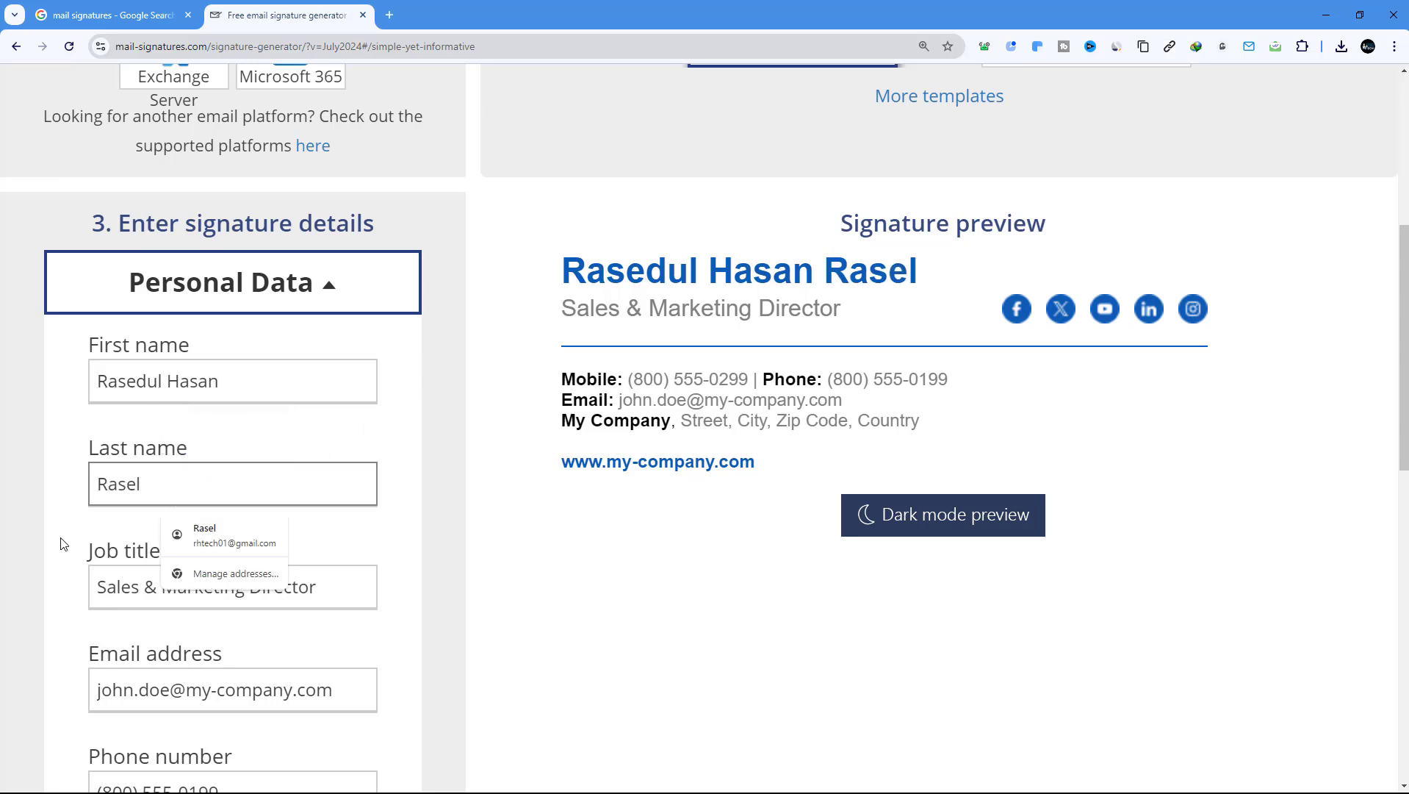
Set the job title to 'CEO & Instructor'
{"action": "left_click", "coordinate": [40, 573]}
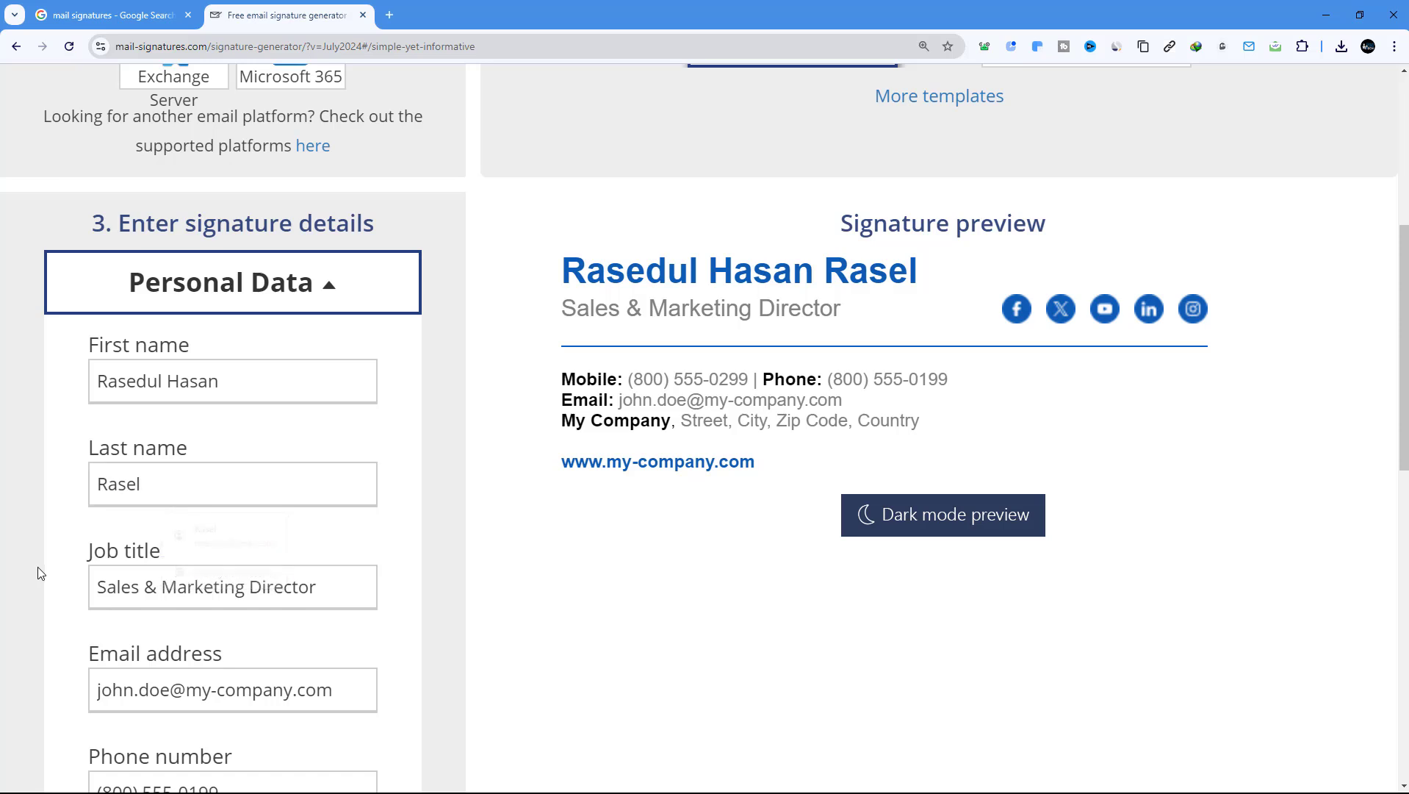
{"action": "triple_click", "coordinate": [142, 586]}
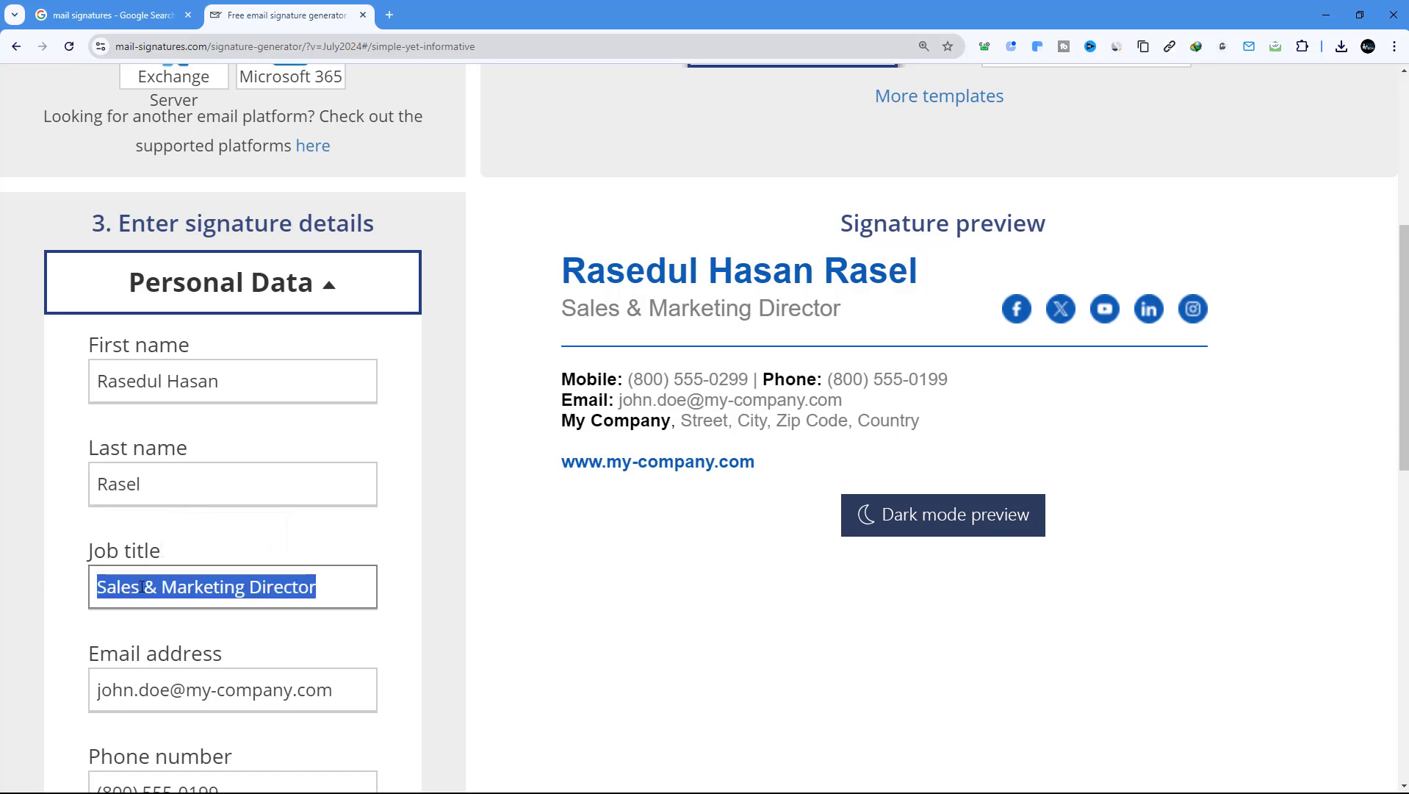
{"action": "type", "text": "CEO "}
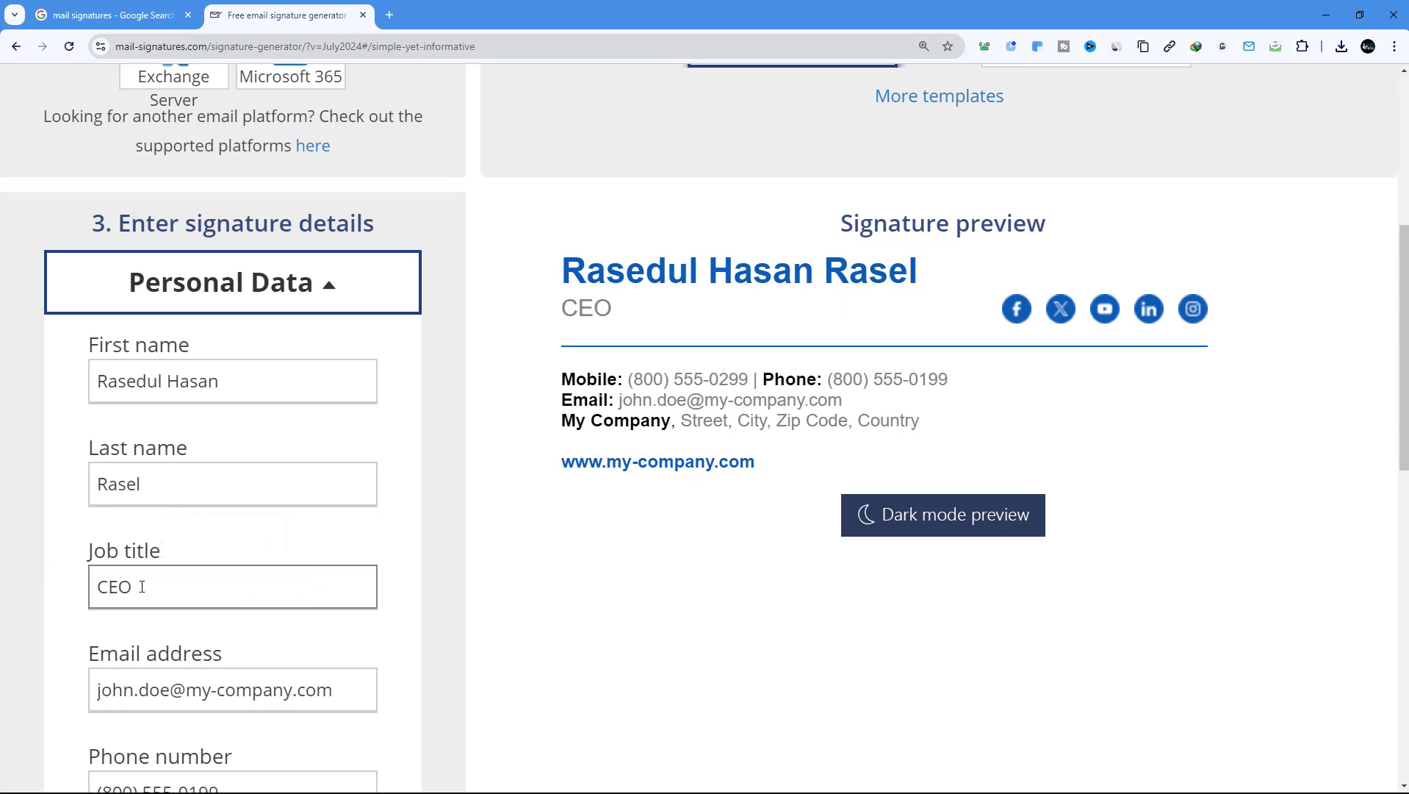
{"action": "type", "text": "& Inst"}
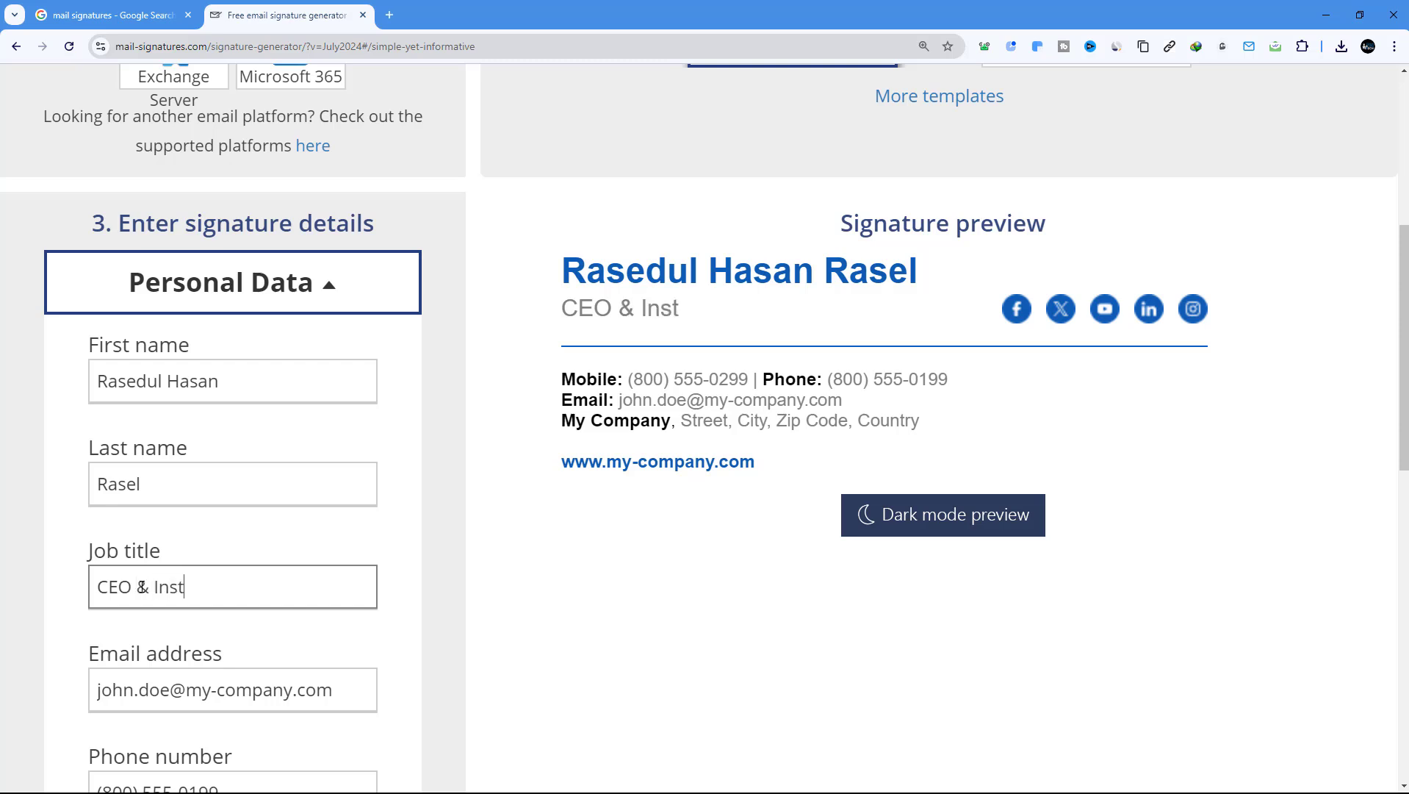
{"action": "type", "text": "ructor"}
{"action": "scroll", "coordinate": [553, 621], "scroll_direction": "down", "scroll_amount": 2}
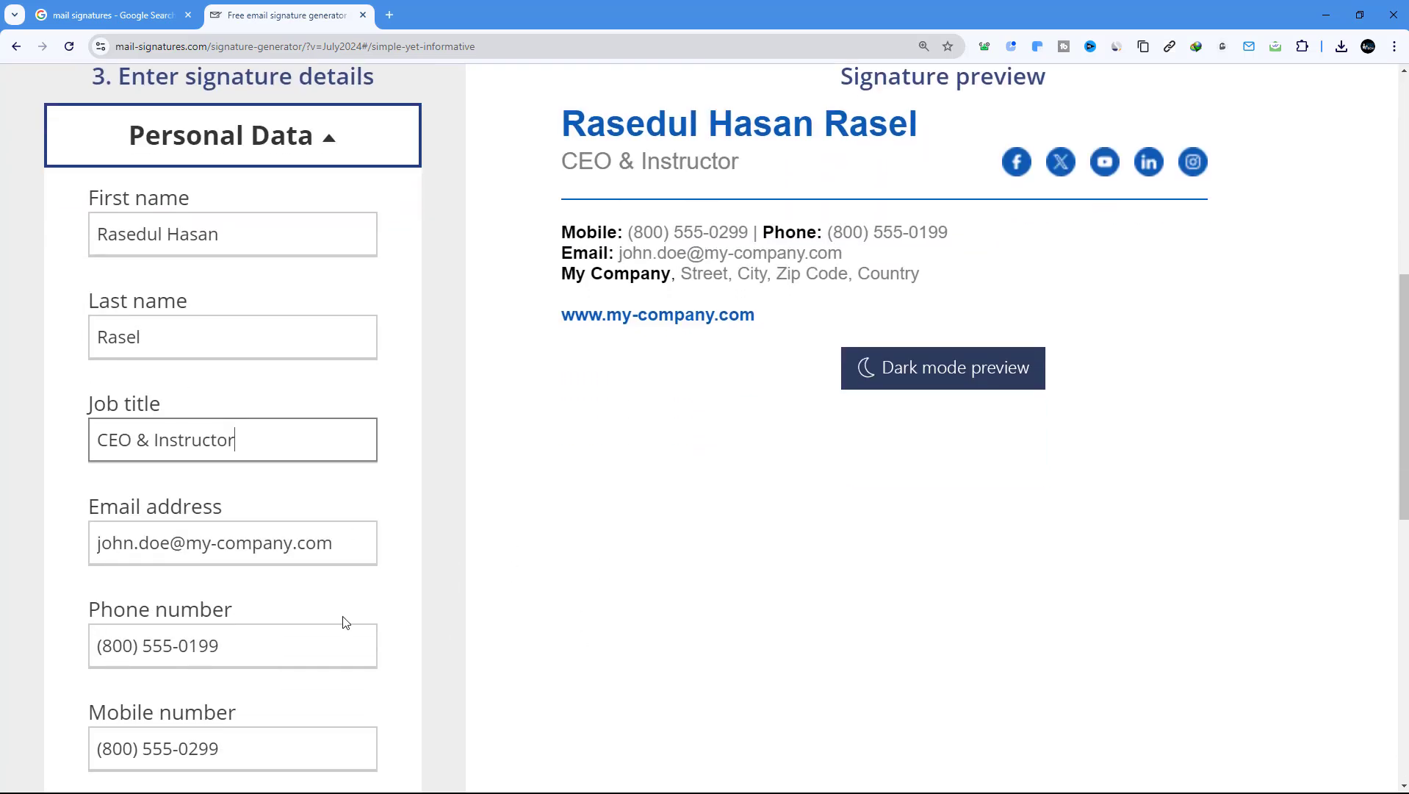
Enter the user's own email address and phone number in place of the samples
{"action": "triple_click", "coordinate": [250, 544]}
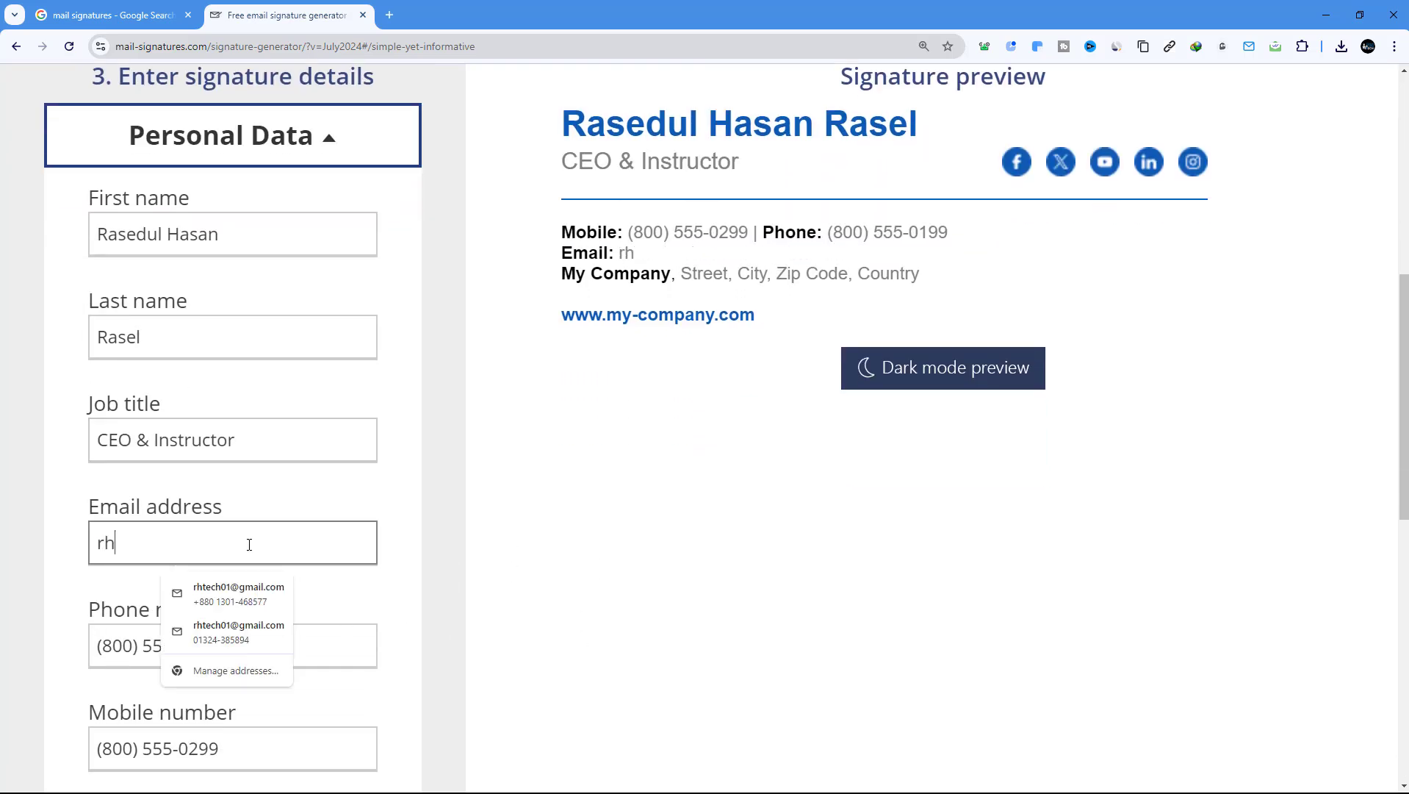
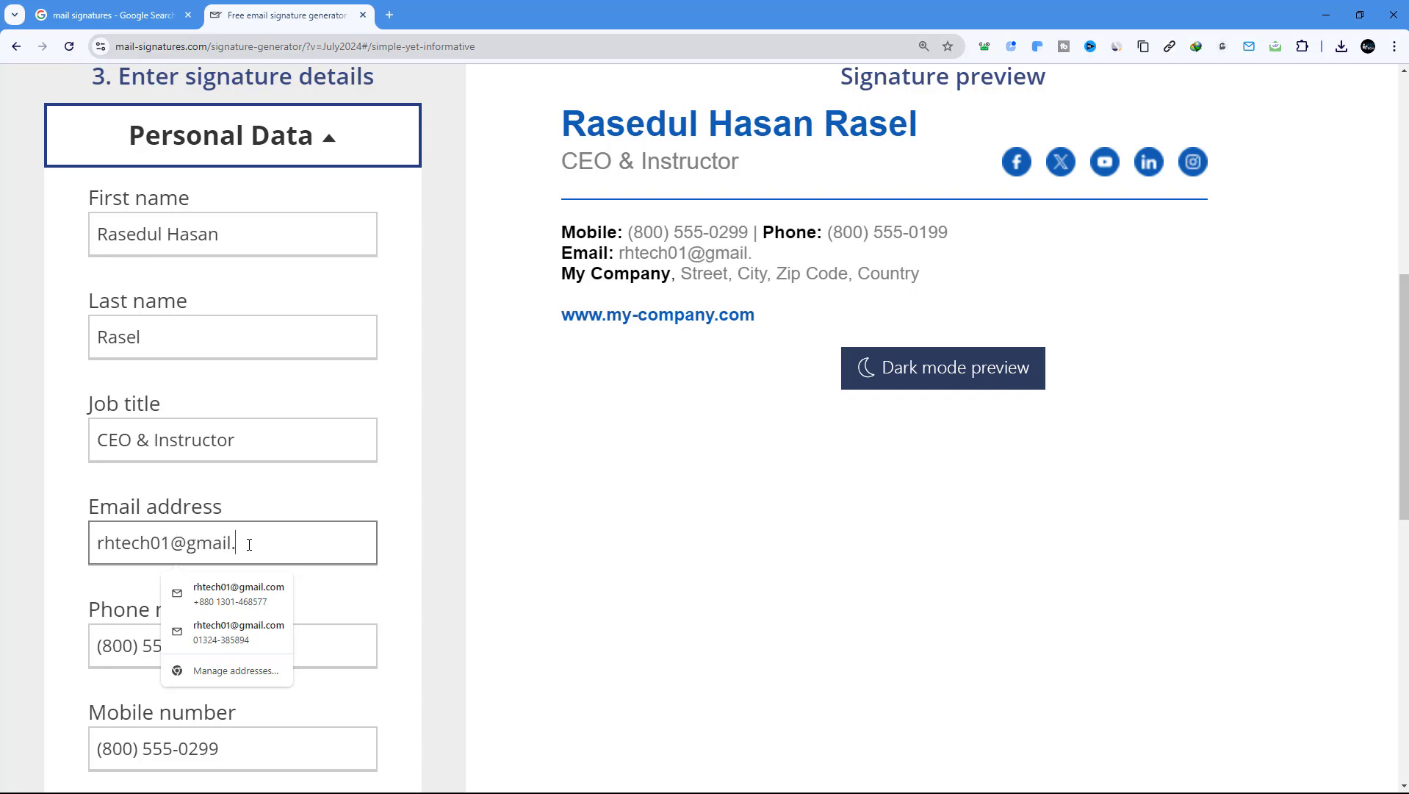
{"action": "triple_click", "coordinate": [141, 641]}
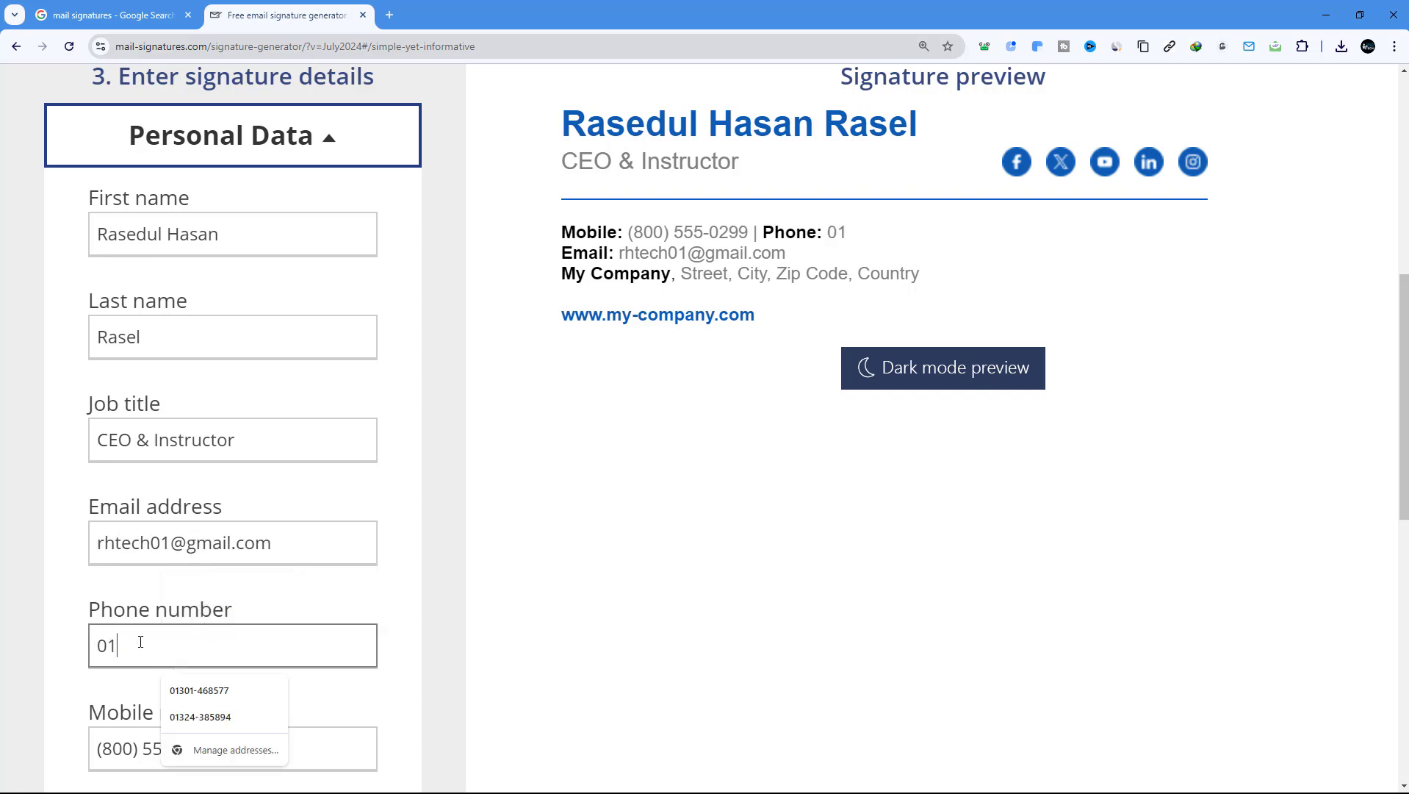
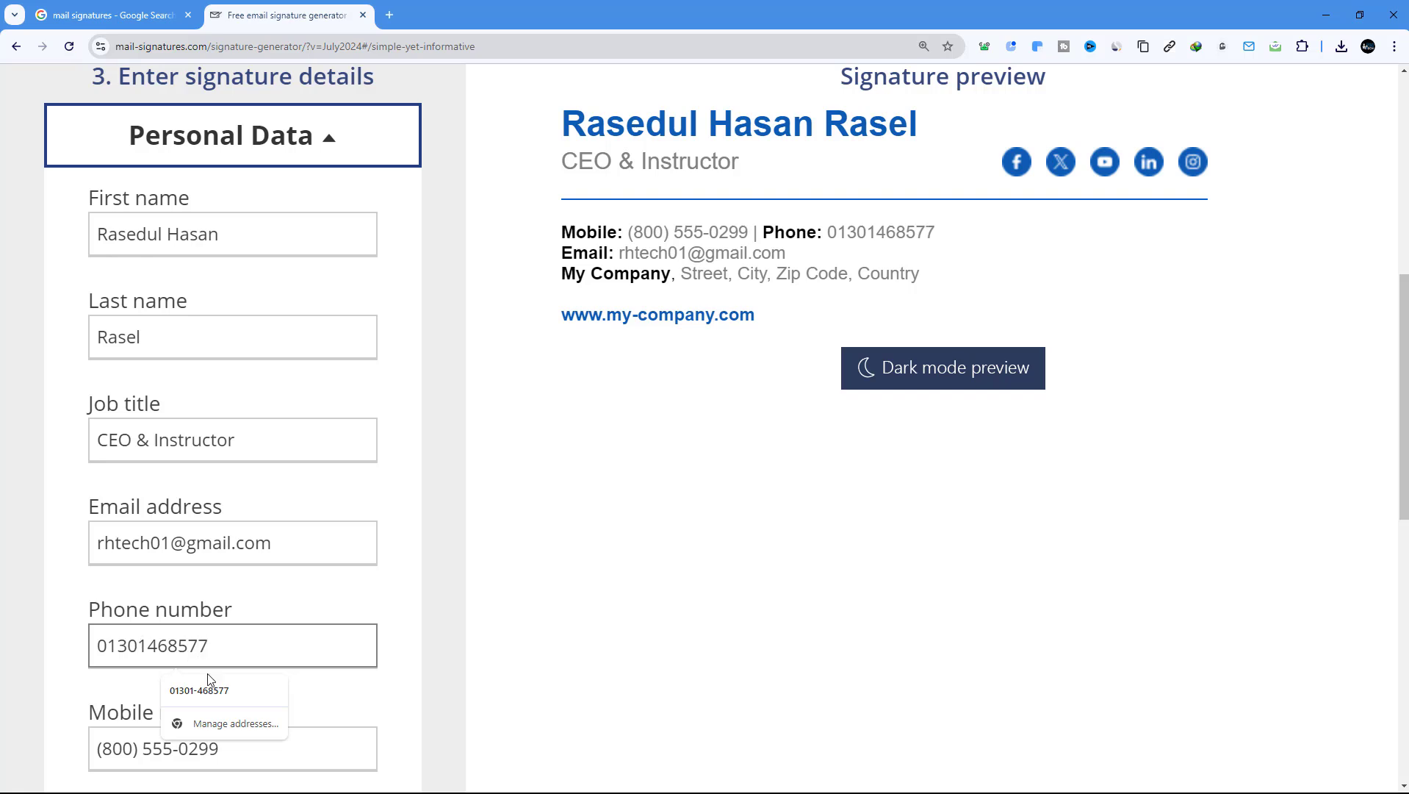
Clear the Mobile number field so no mobile line appears
{"action": "scroll", "coordinate": [88, 661], "scroll_direction": "down", "scroll_amount": 2}
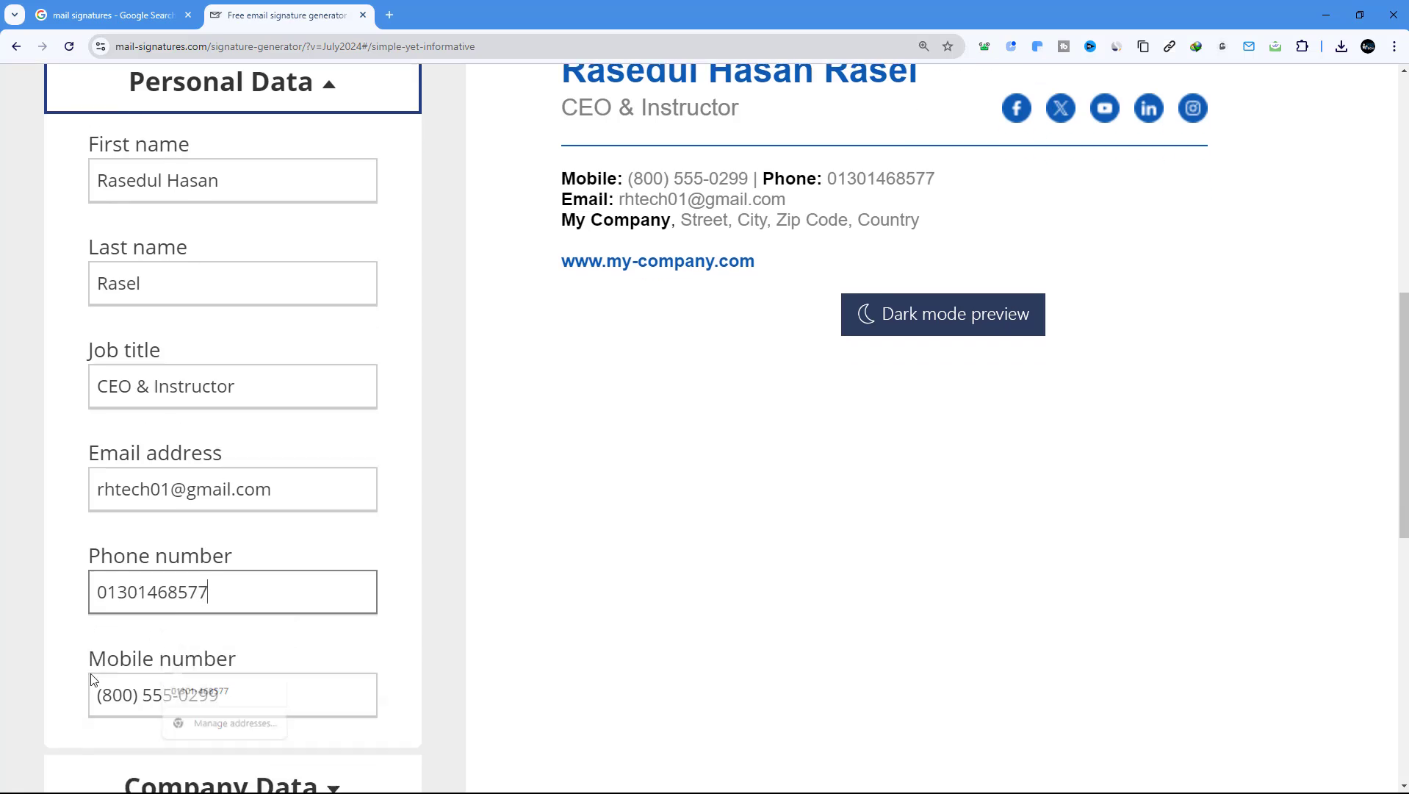
{"action": "triple_click", "coordinate": [170, 602]}
{"action": "key", "text": "BackSpace"}
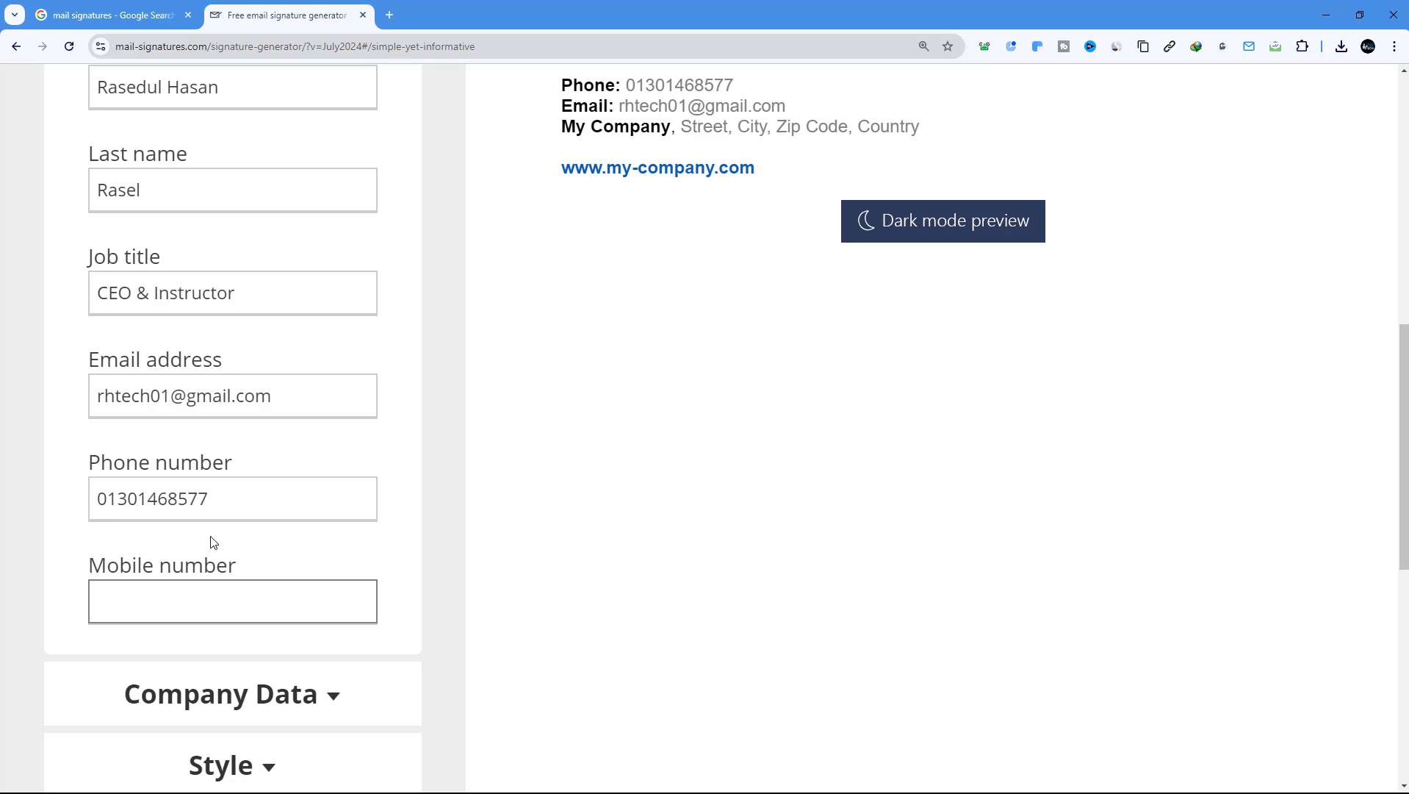
{"action": "scroll", "coordinate": [211, 537], "scroll_direction": "down", "scroll_amount": 2}
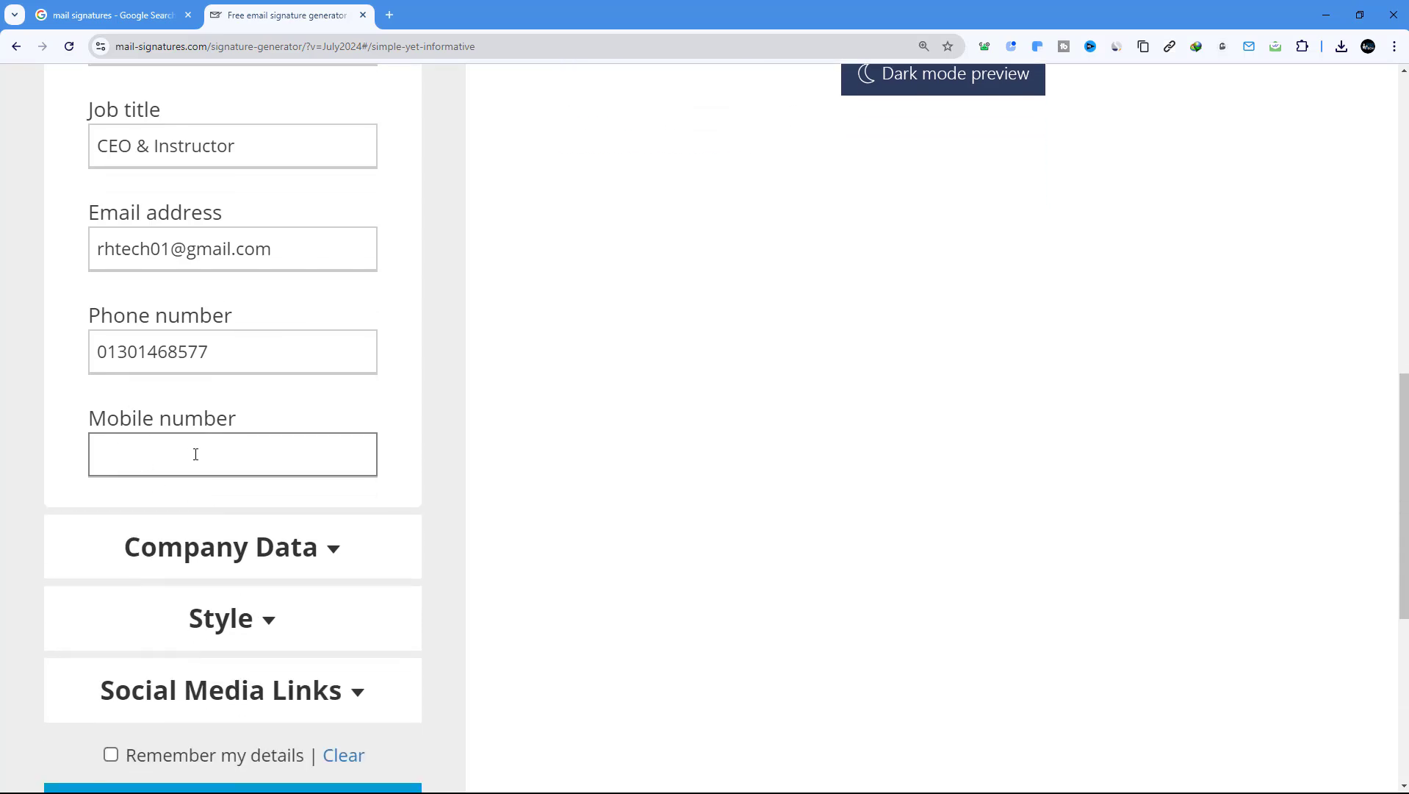
{"action": "scroll", "coordinate": [196, 453], "scroll_direction": "down", "scroll_amount": 3}
In Company Data, set the company name to 'Rh Tech' and enter the company's website domain
{"action": "left_click", "coordinate": [253, 338]}
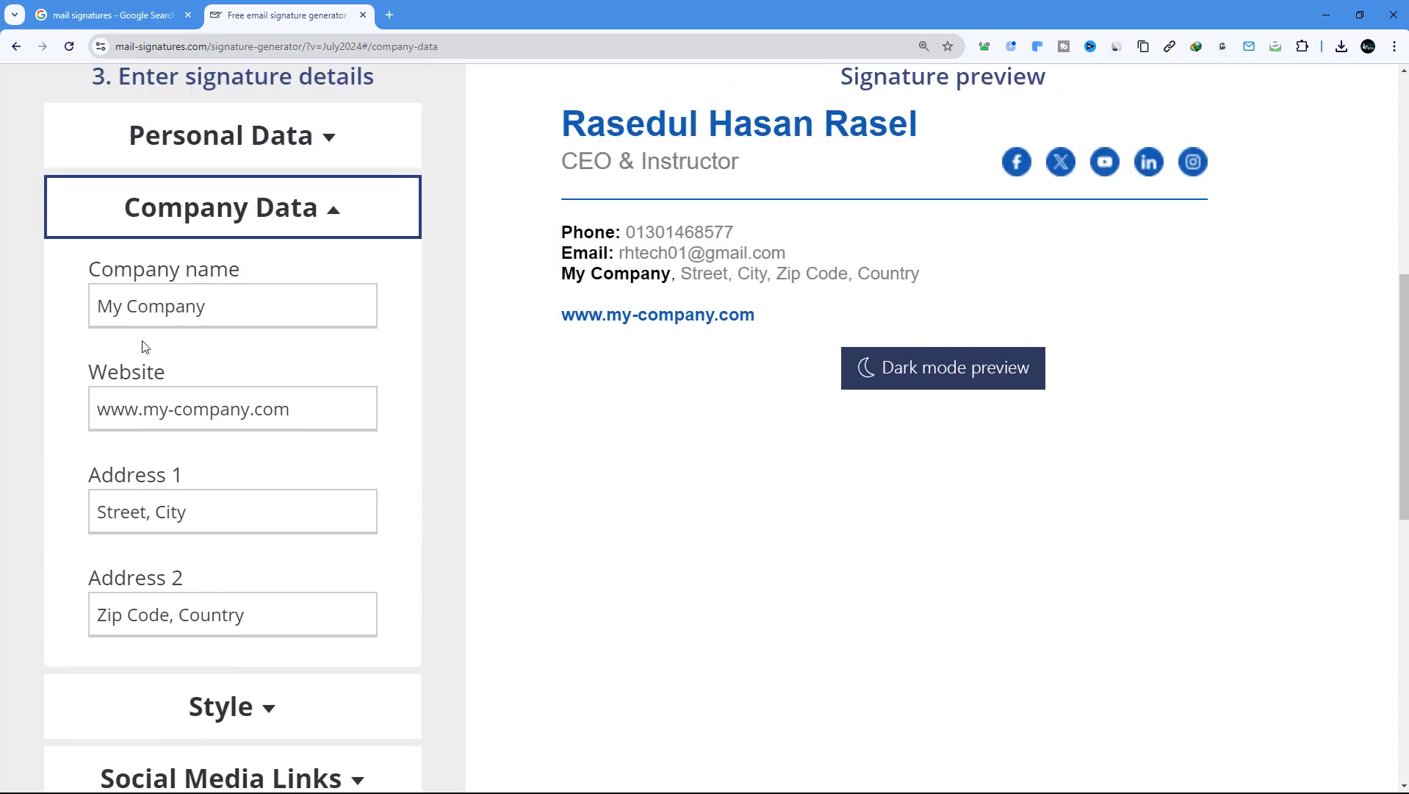
{"action": "triple_click", "coordinate": [150, 307]}
{"action": "type", "text": "Rh Tech"}
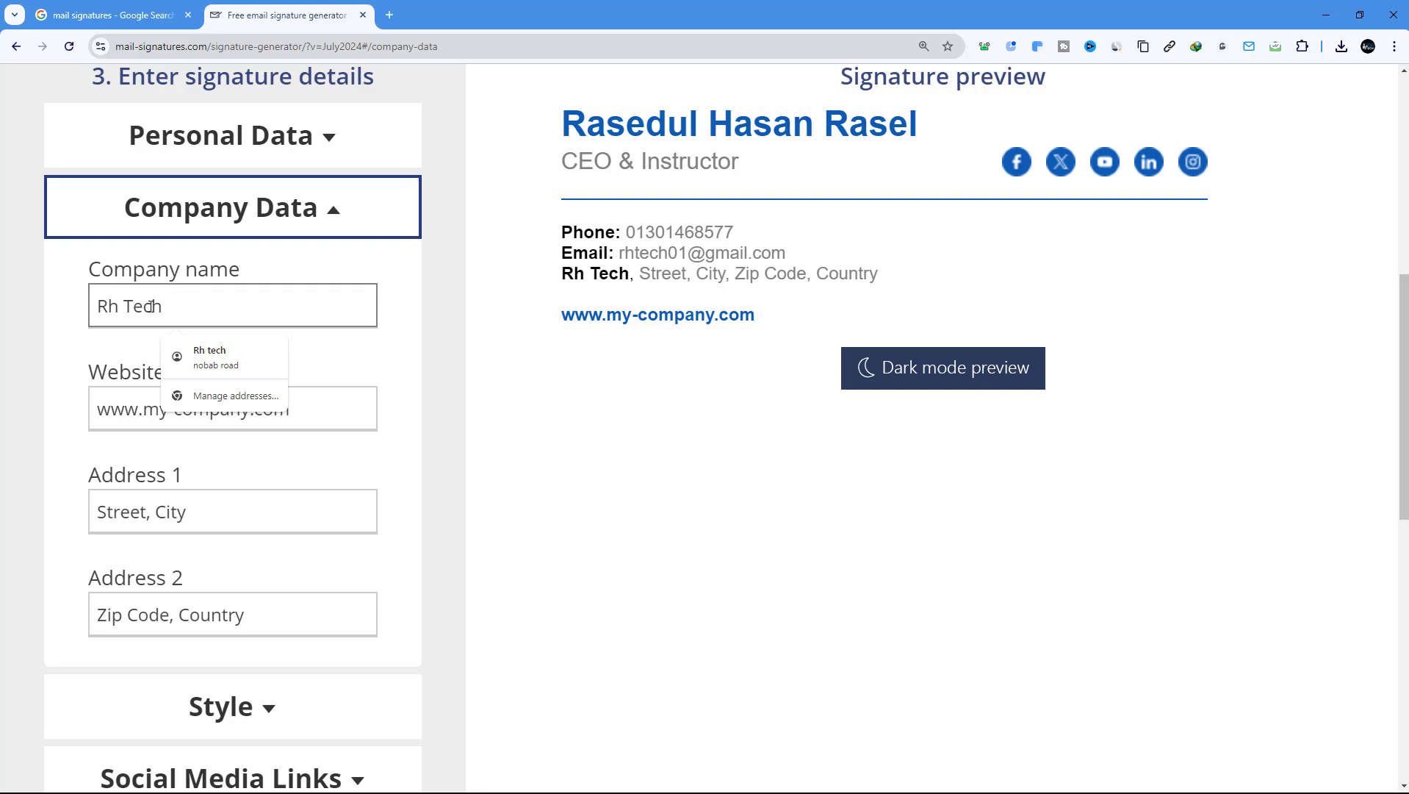
{"action": "triple_click", "coordinate": [100, 409]}
{"action": "left_click_drag", "start_coordinate": [142, 410], "coordinate": [248, 416]}
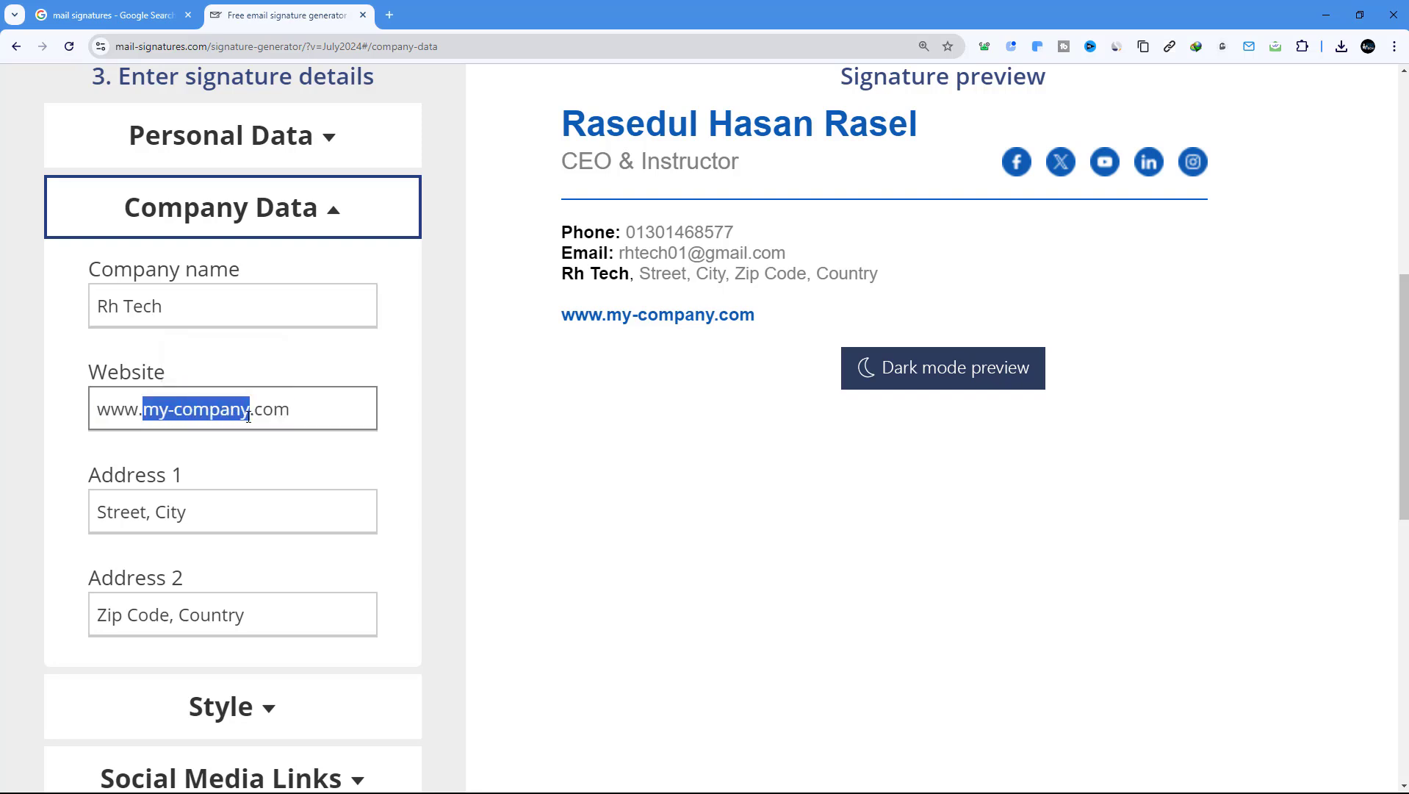
{"action": "type", "text": "rhrasel"}
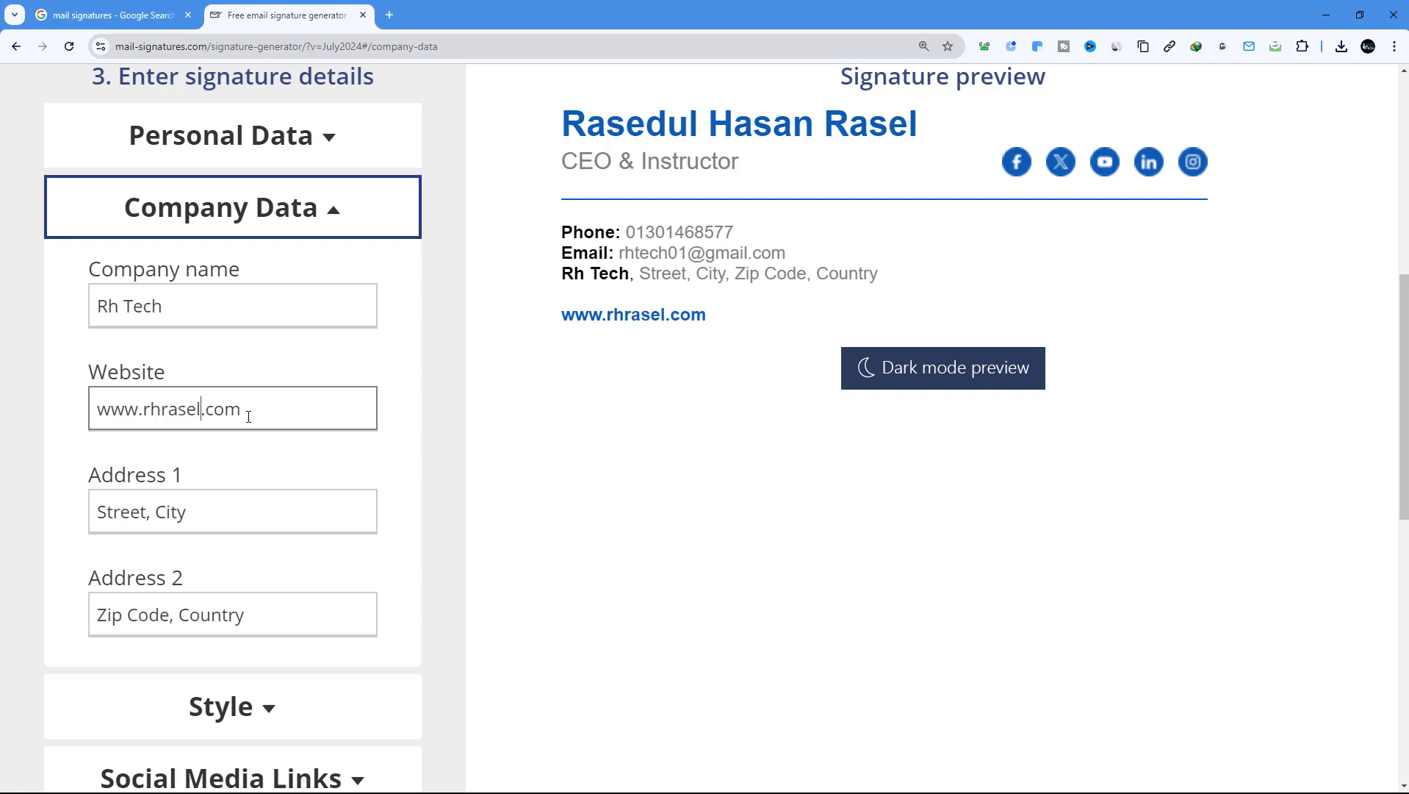
Fill Address 1 with the company's street and city
{"action": "scroll", "coordinate": [248, 416], "scroll_direction": "down", "scroll_amount": 2}
{"action": "triple_click", "coordinate": [157, 368]}
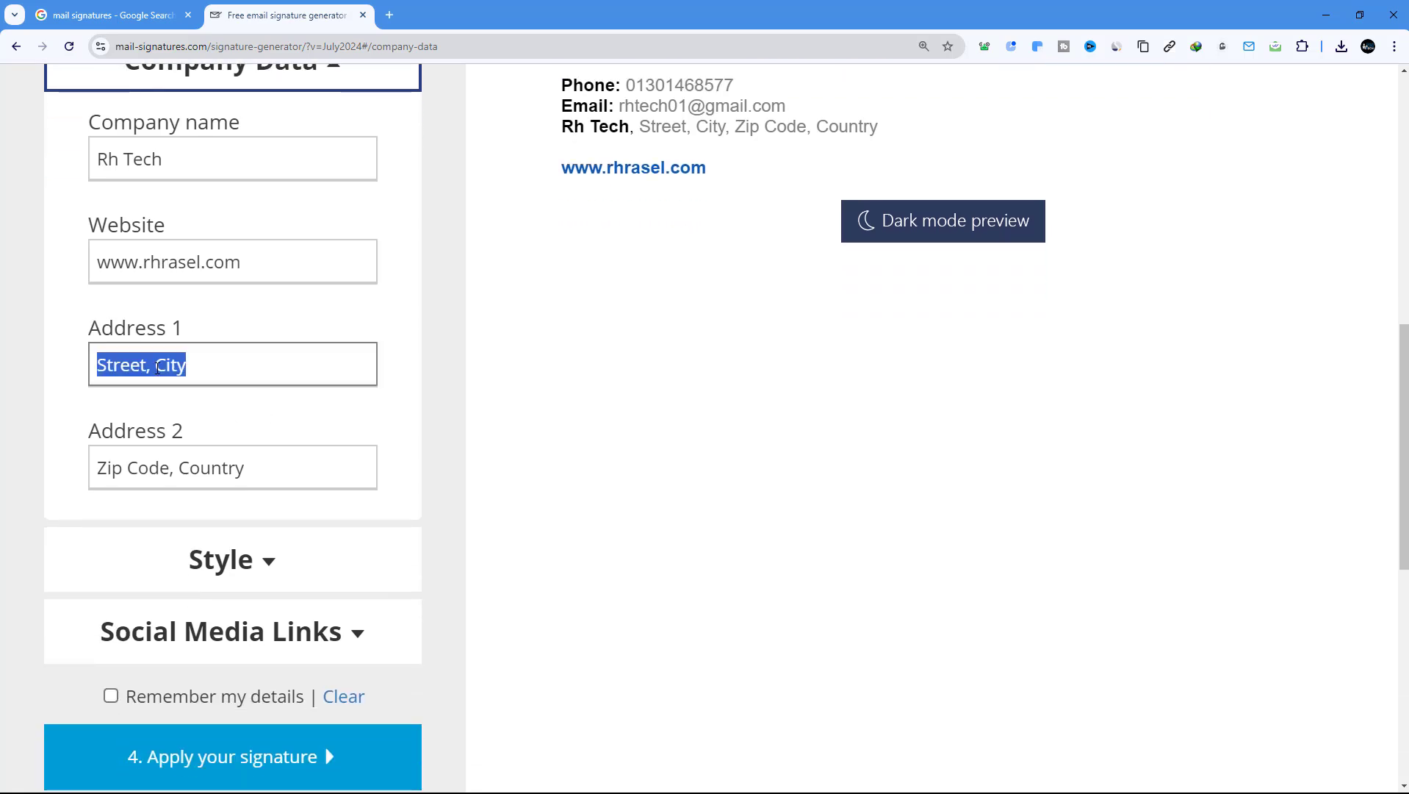
{"action": "key", "text": "BackSpace"}
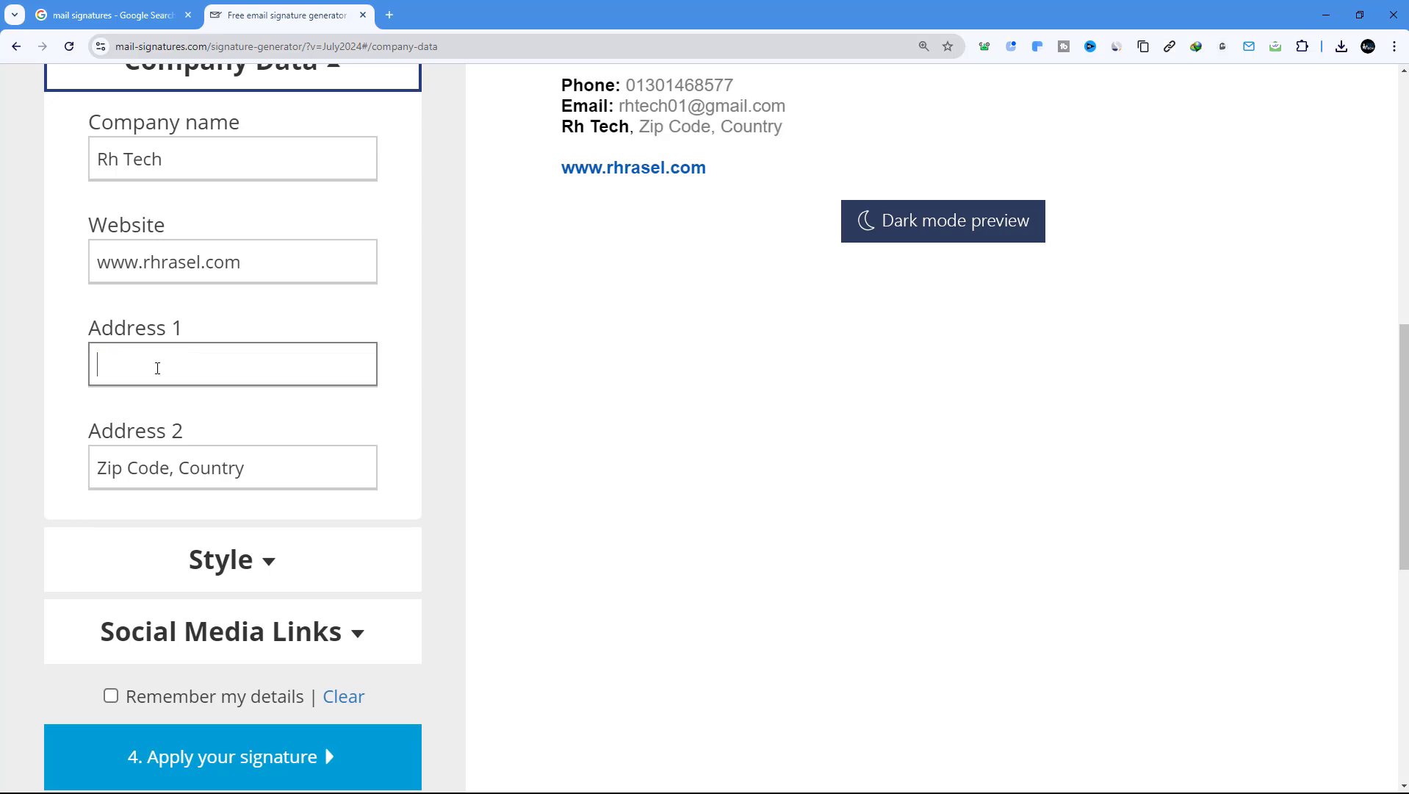
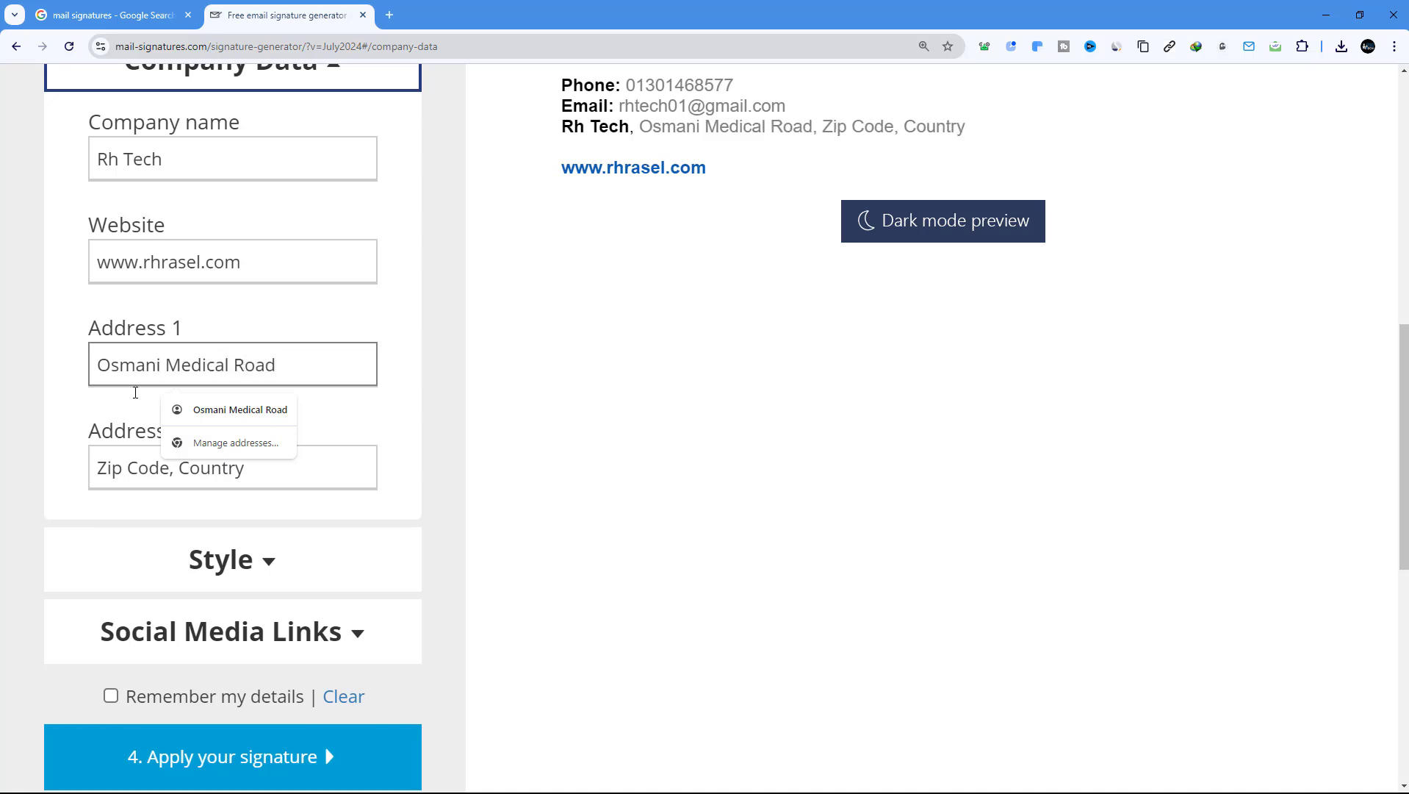
{"action": "triple_click", "coordinate": [121, 472]}
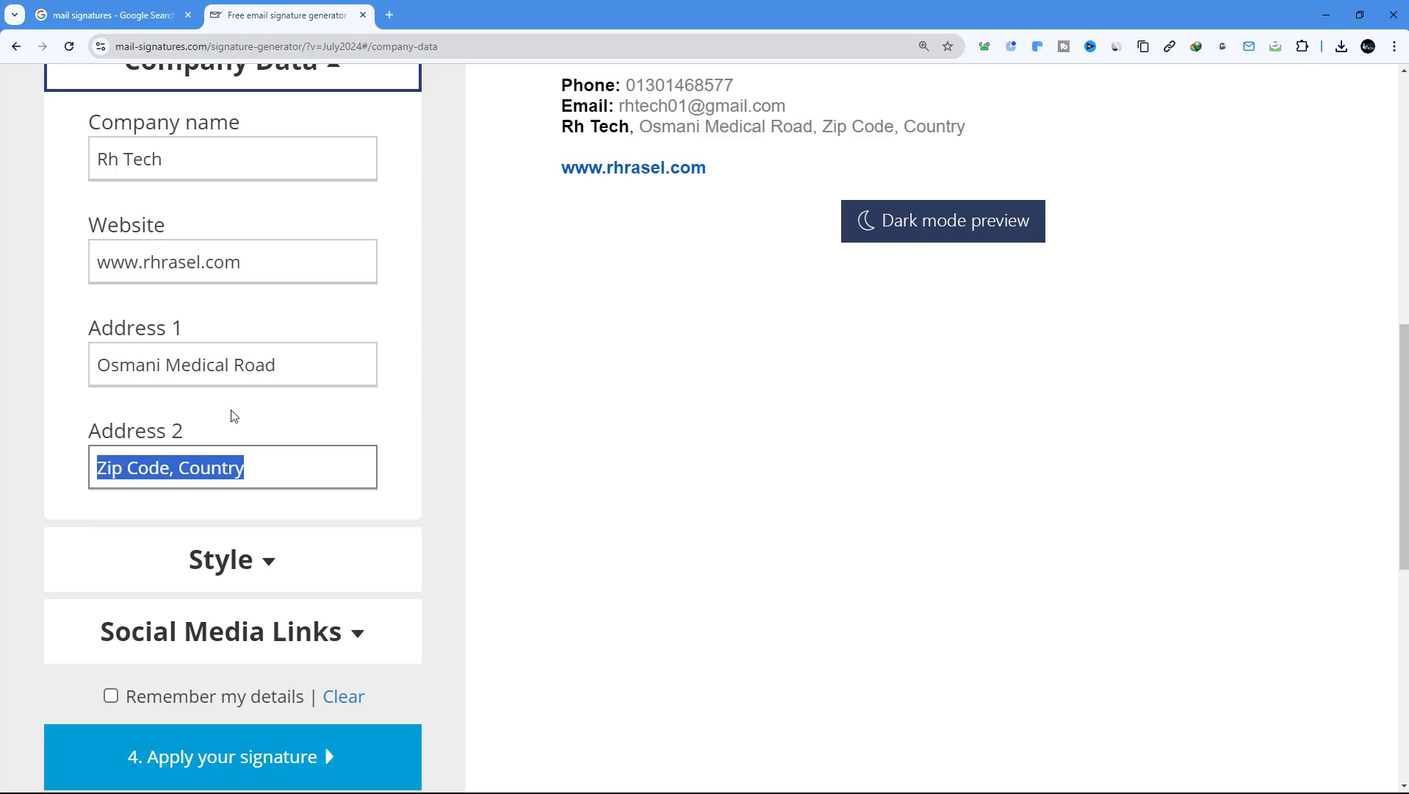
{"action": "triple_click", "coordinate": [277, 368]}
{"action": "left_click", "coordinate": [307, 361]}
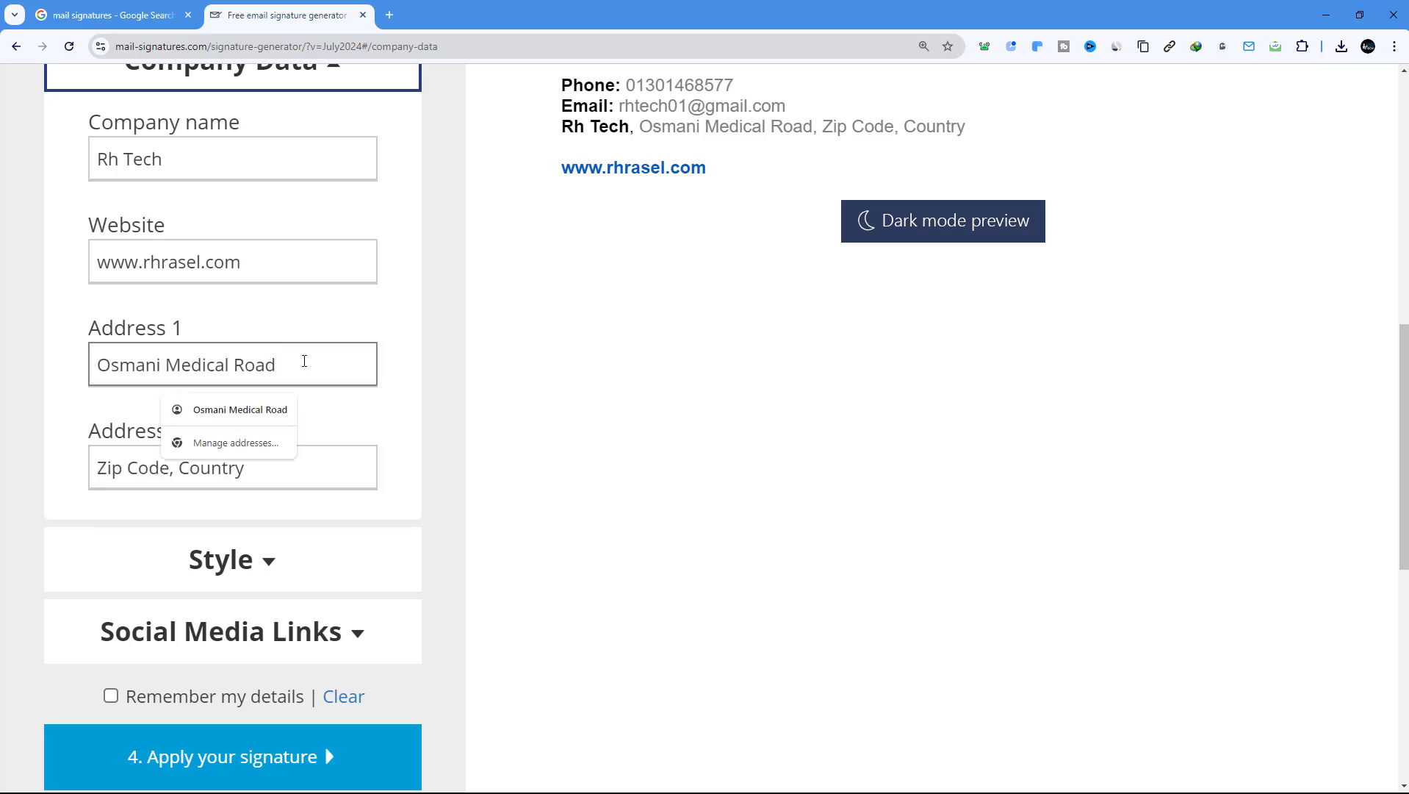
{"action": "type", "text": ", S"}
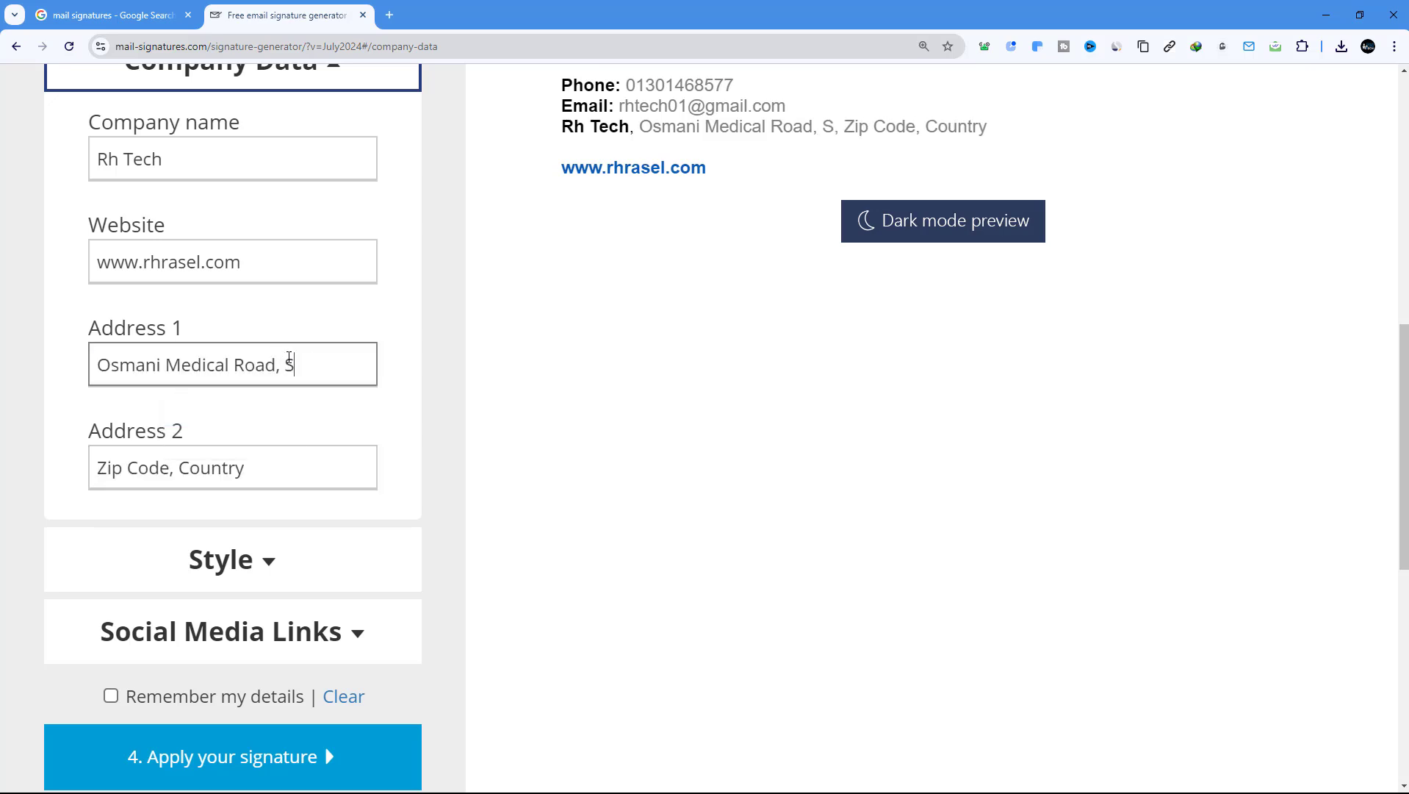
{"action": "type", "text": "ylhet"}
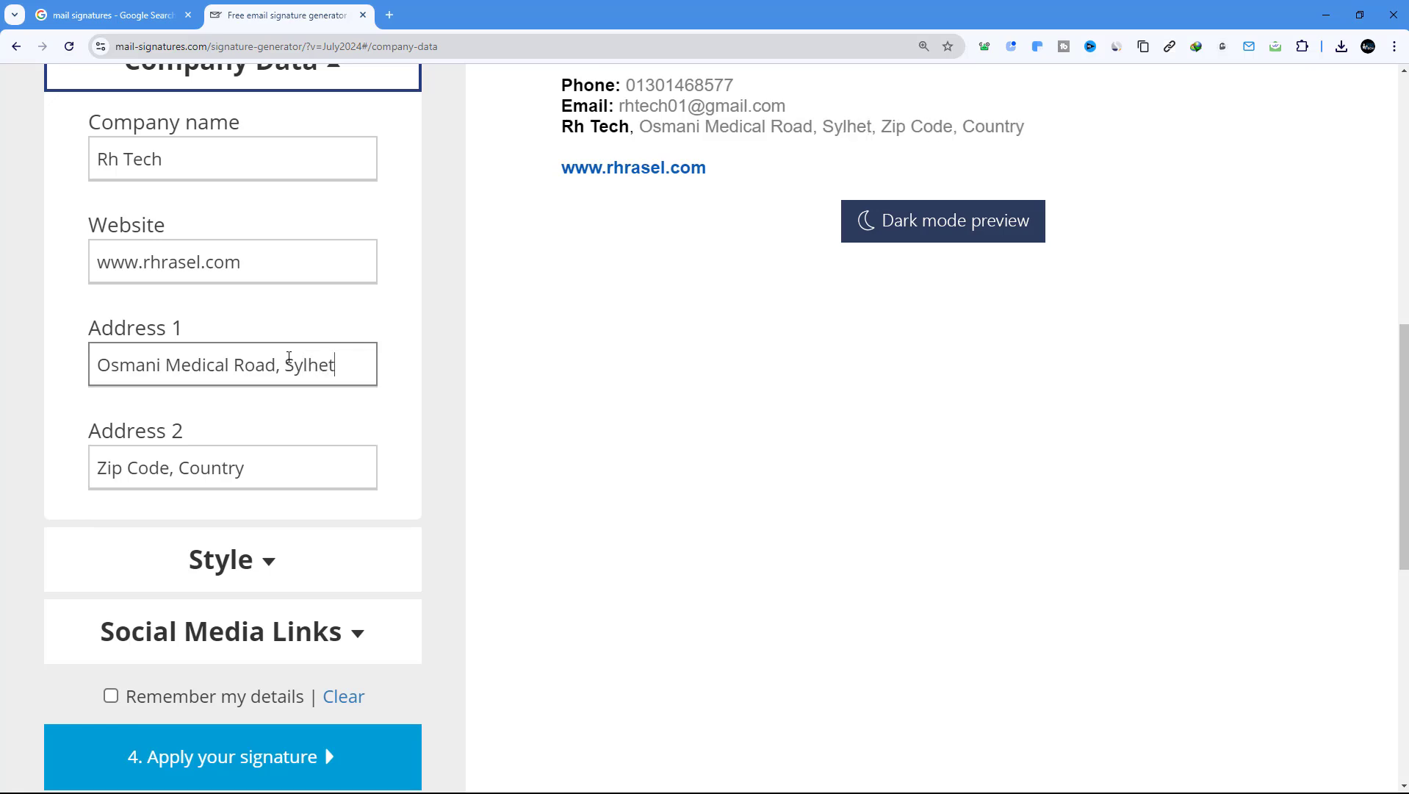
Replace the Zip Code and Country placeholders in Address 2 with the company's values
{"action": "triple_click", "coordinate": [152, 476]}
{"action": "left_click", "coordinate": [163, 472]}
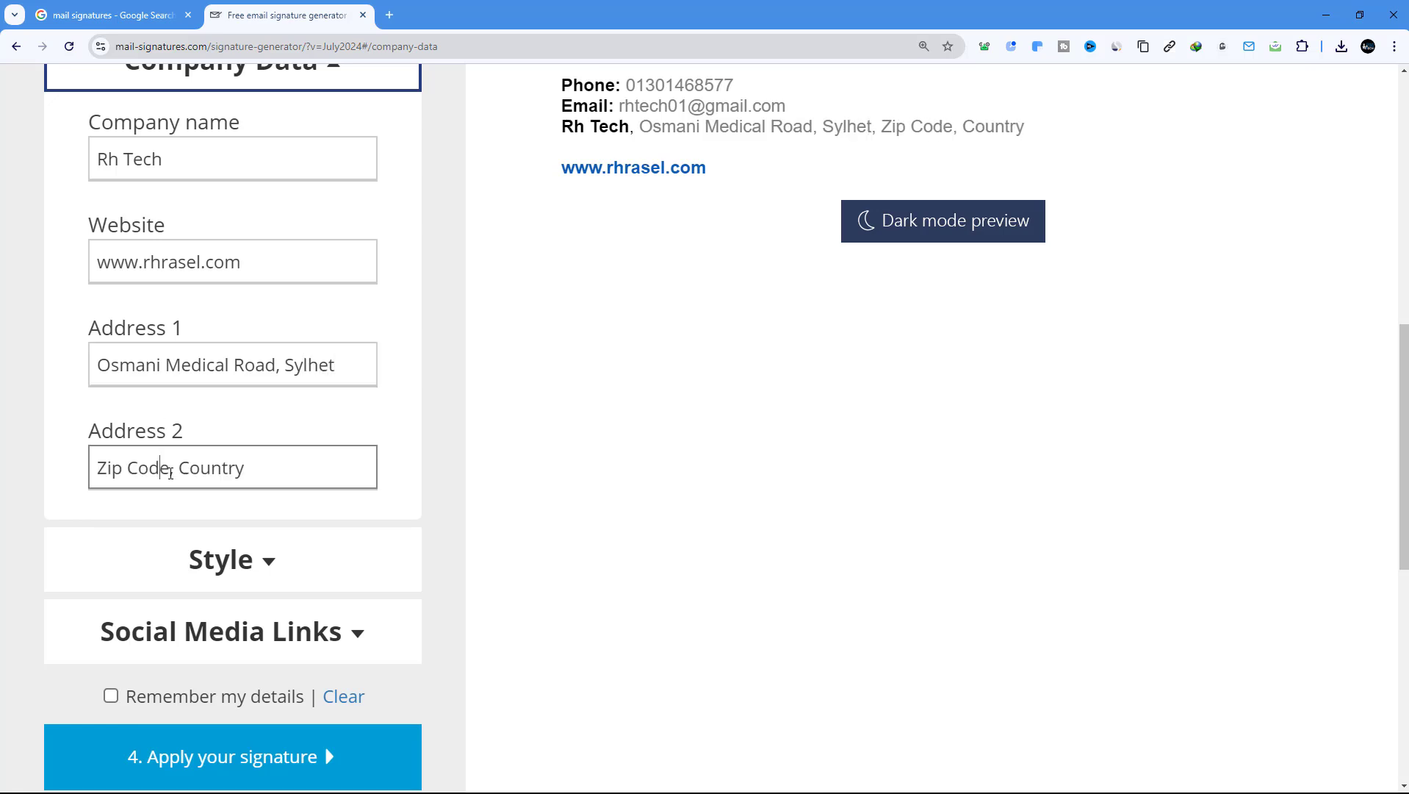
{"action": "left_click_drag", "start_coordinate": [171, 472], "coordinate": [79, 474]}
{"action": "type", "text": "3100"}
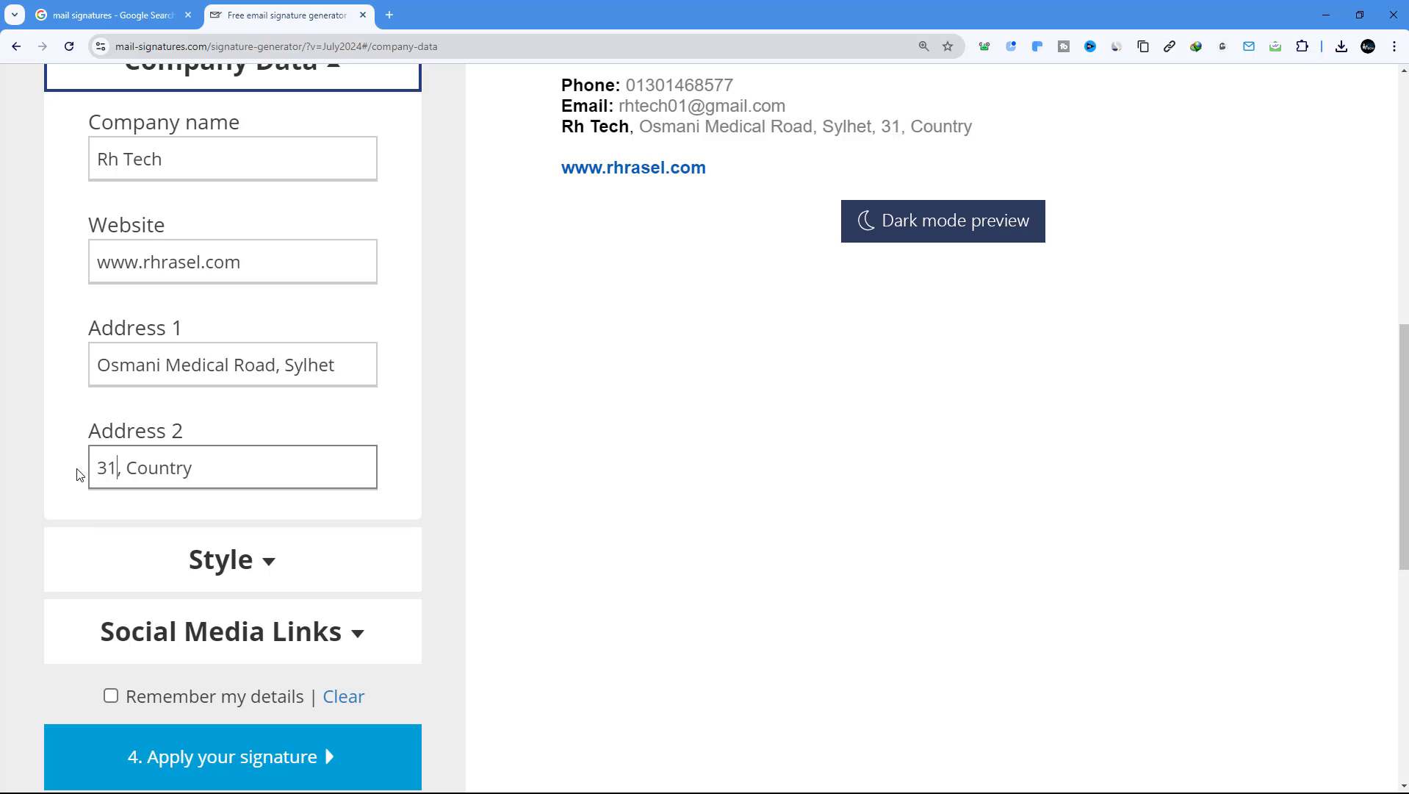
{"action": "left_click_drag", "start_coordinate": [147, 467], "coordinate": [251, 475]}
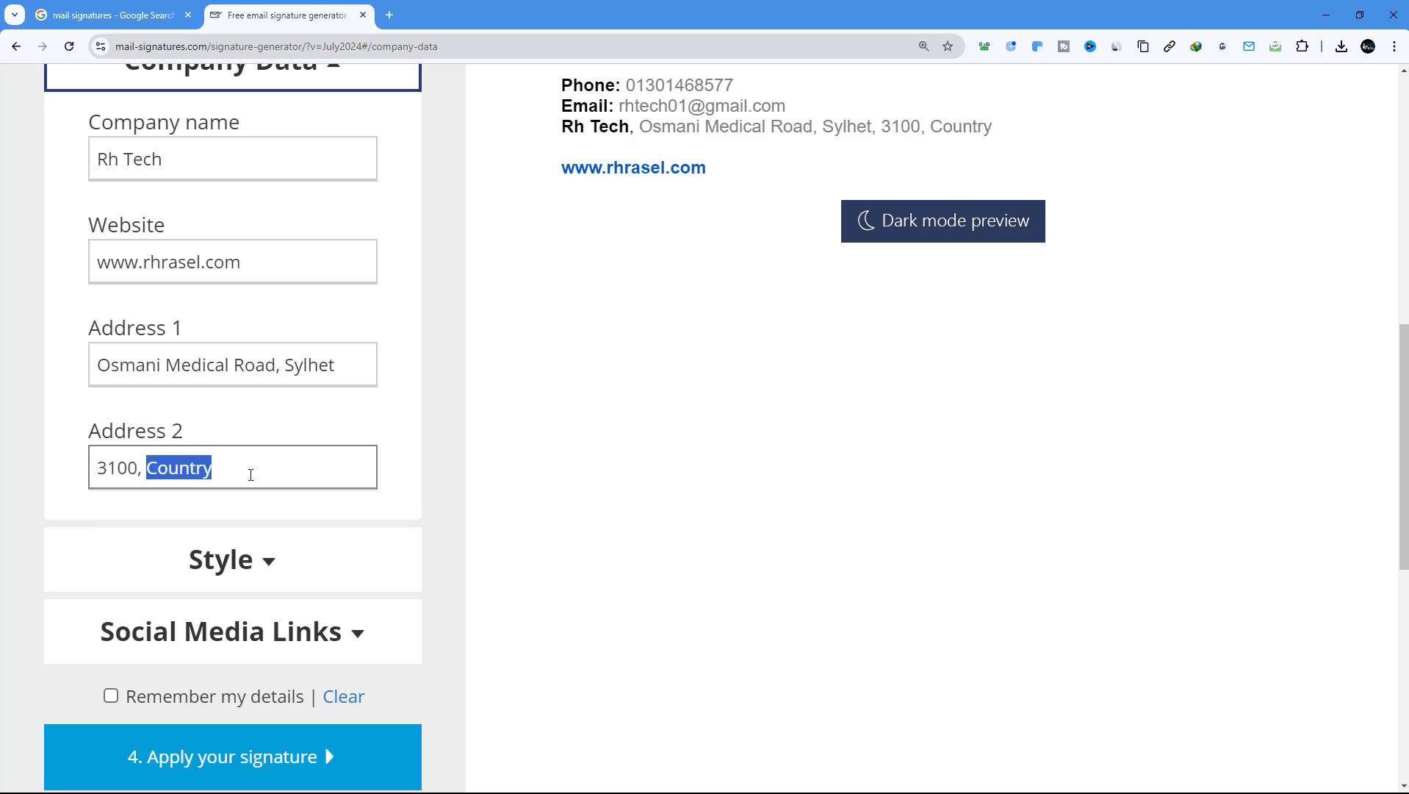
{"action": "type", "text": "Bang"}
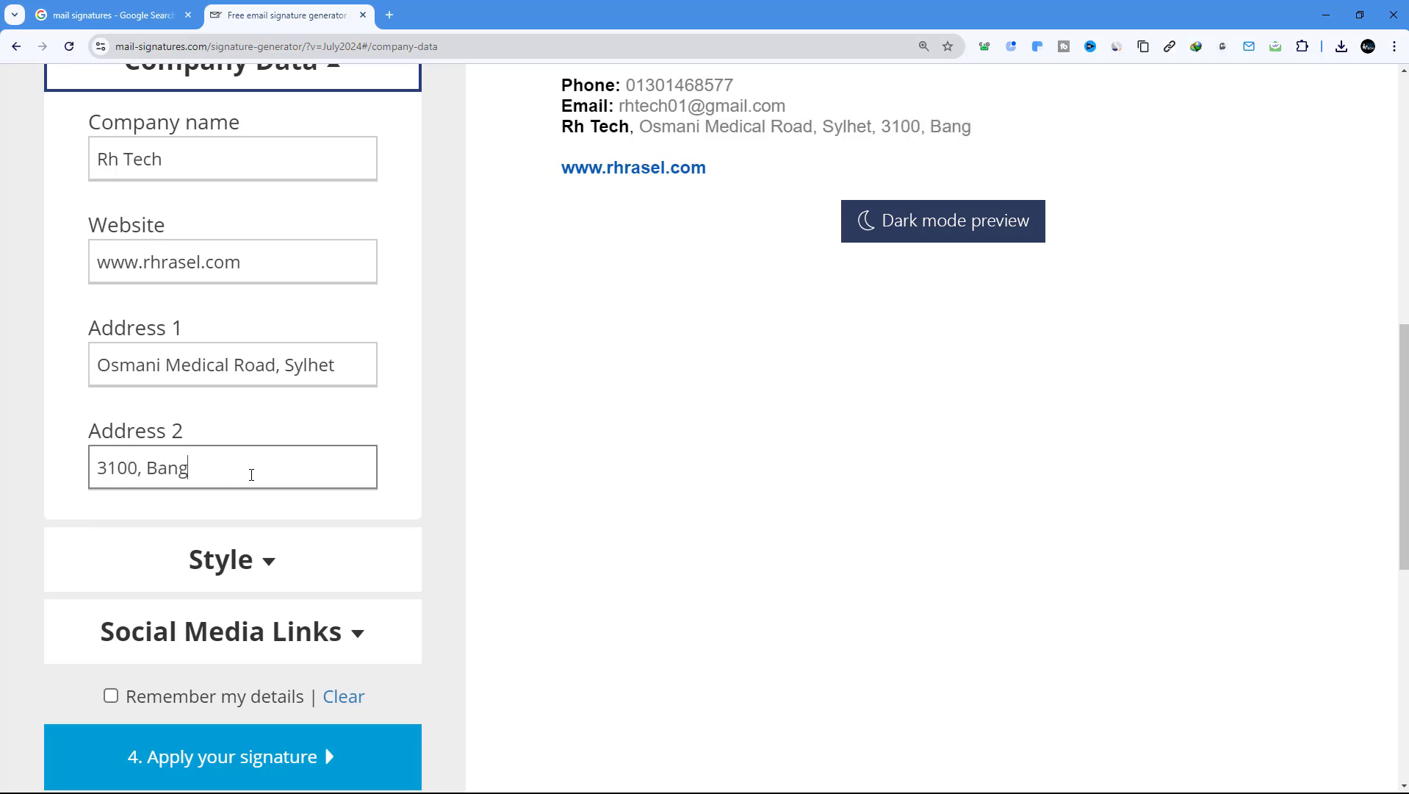
{"action": "type", "text": "ladesh"}
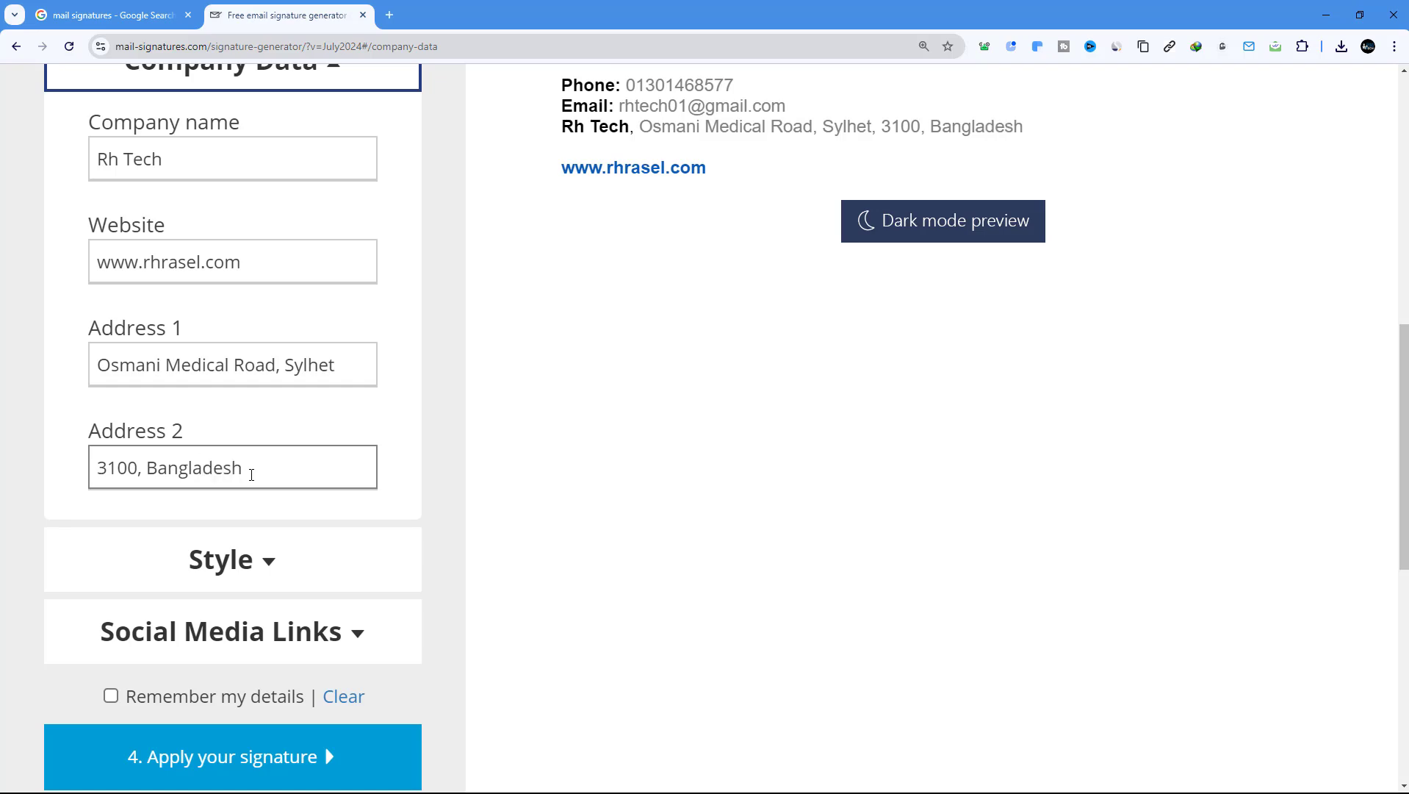
{"action": "scroll", "coordinate": [251, 474], "scroll_direction": "down", "scroll_amount": 3}
Change the Style section's First font color to #0077fd
{"action": "left_click", "coordinate": [289, 359]}
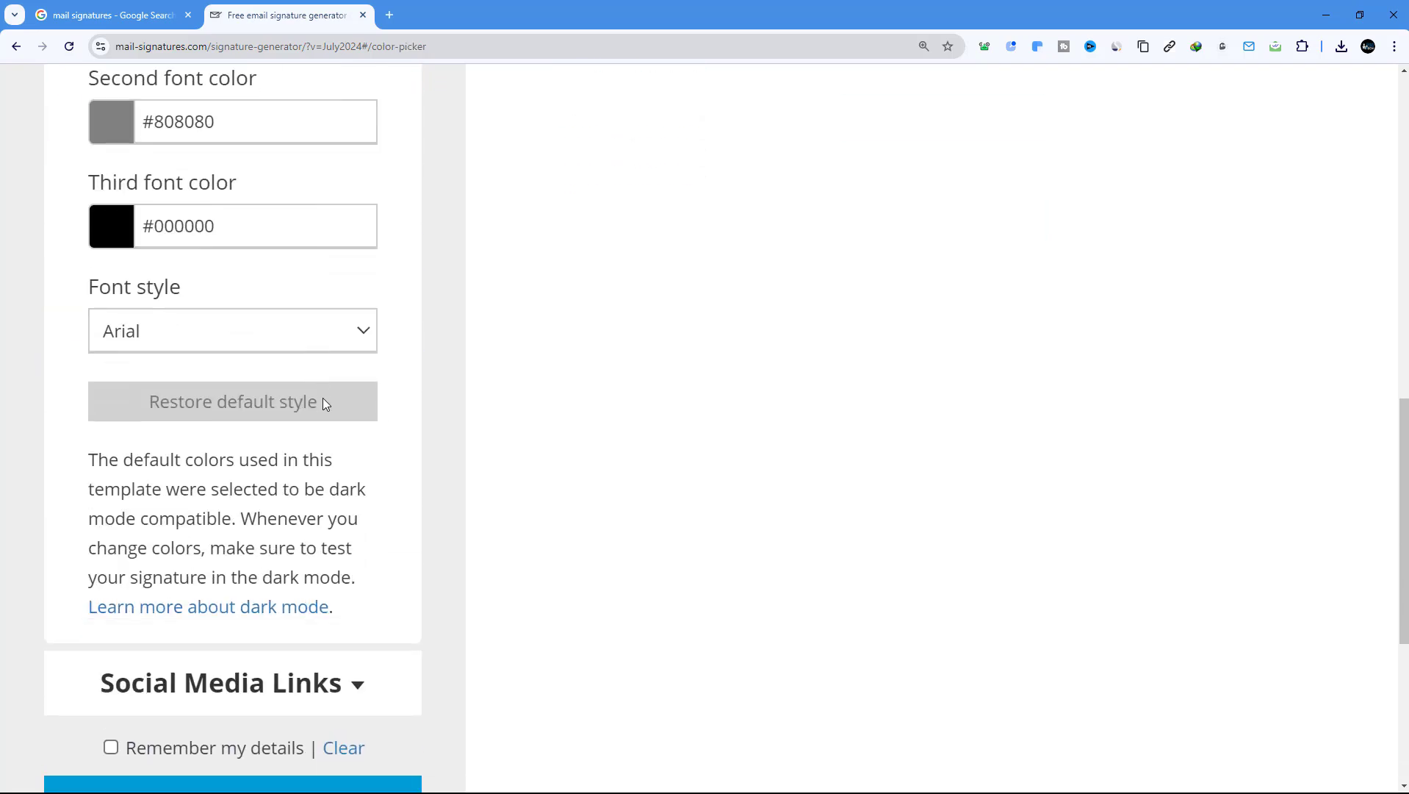
{"action": "scroll", "coordinate": [309, 412], "scroll_direction": "up", "scroll_amount": 3}
{"action": "scroll", "coordinate": [366, 383], "scroll_direction": "up", "scroll_amount": 4}
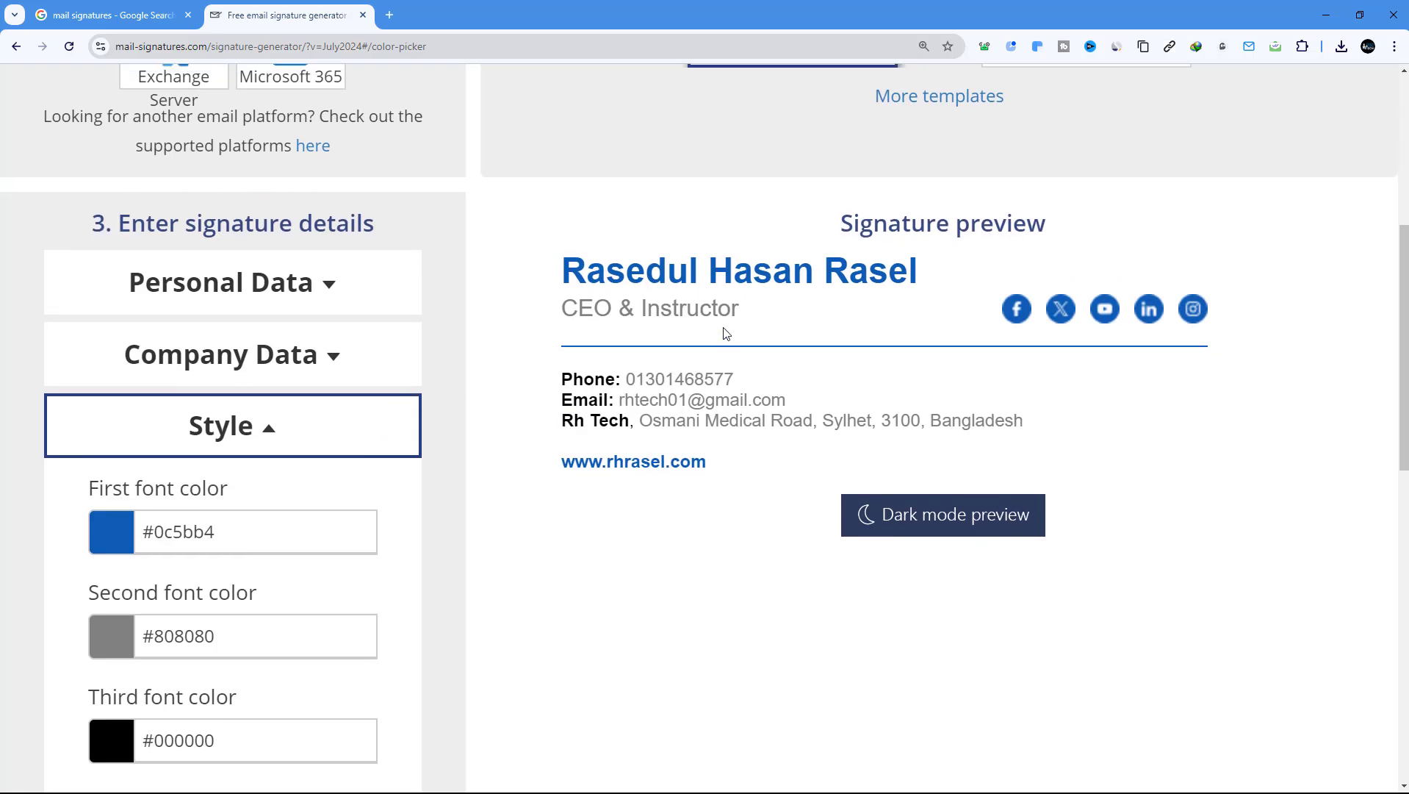
{"action": "scroll", "coordinate": [814, 351], "scroll_direction": "up", "scroll_amount": 1}
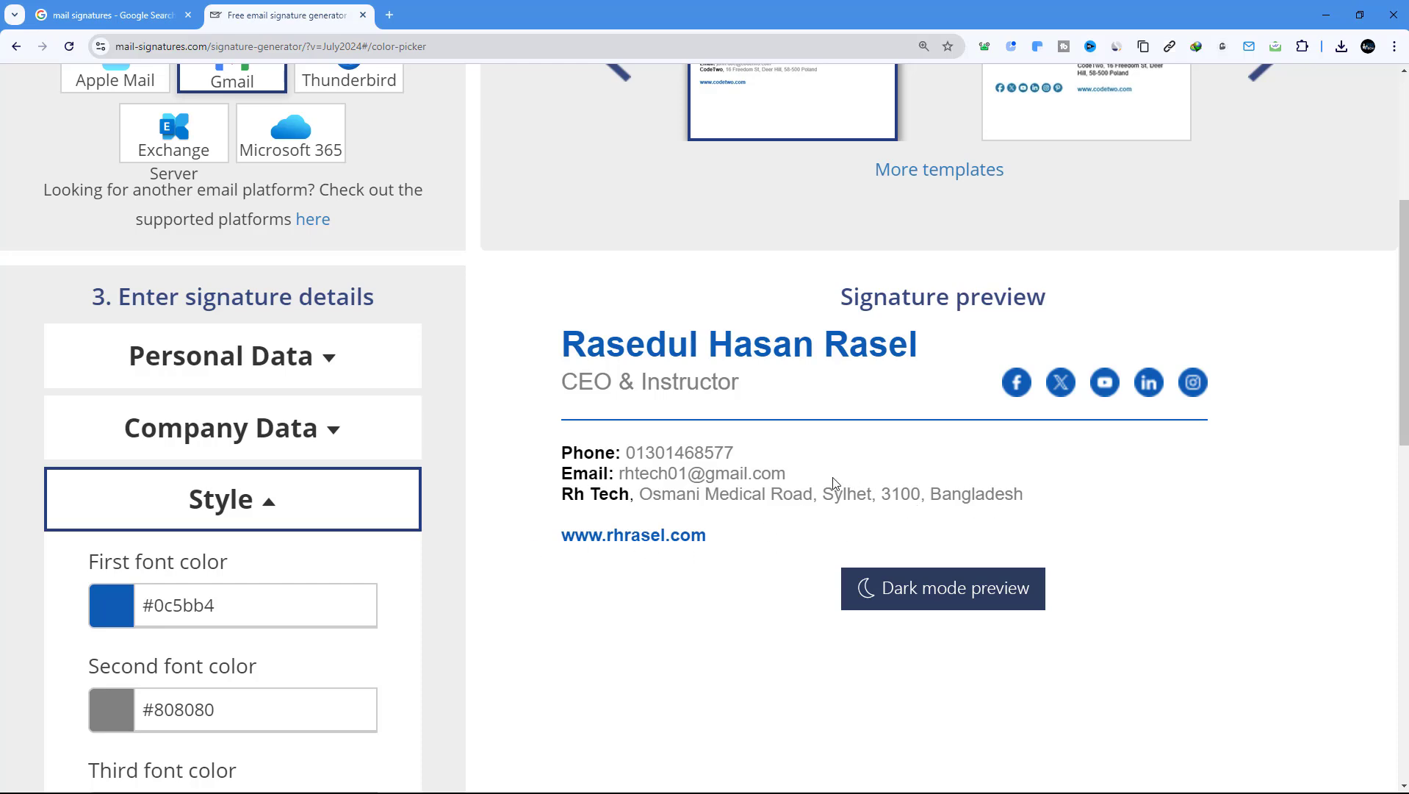
{"action": "scroll", "coordinate": [302, 529], "scroll_direction": "down", "scroll_amount": 2}
{"action": "scroll", "coordinate": [305, 531], "scroll_direction": "up", "scroll_amount": 2}
{"action": "scroll", "coordinate": [312, 513], "scroll_direction": "down", "scroll_amount": 3}
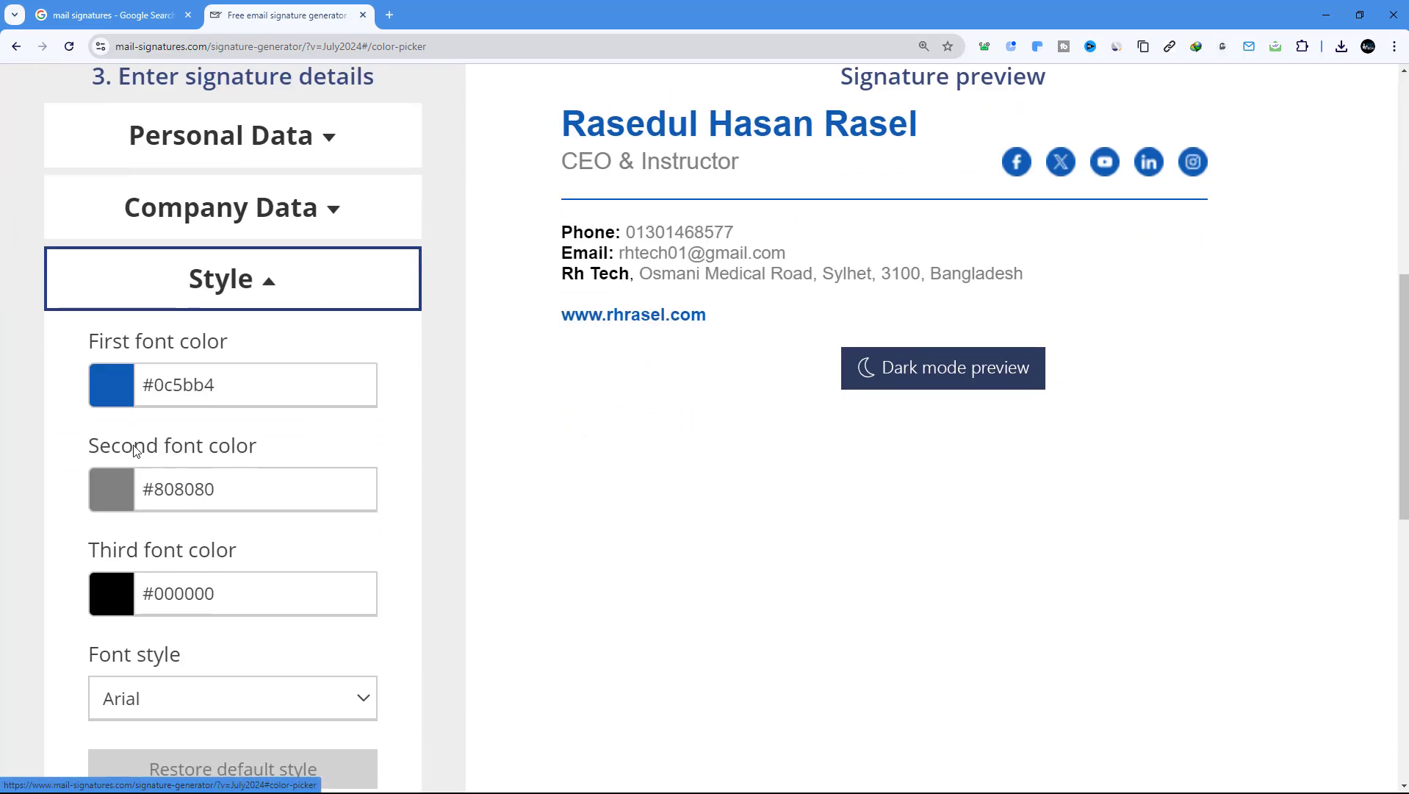
{"action": "left_click", "coordinate": [94, 389]}
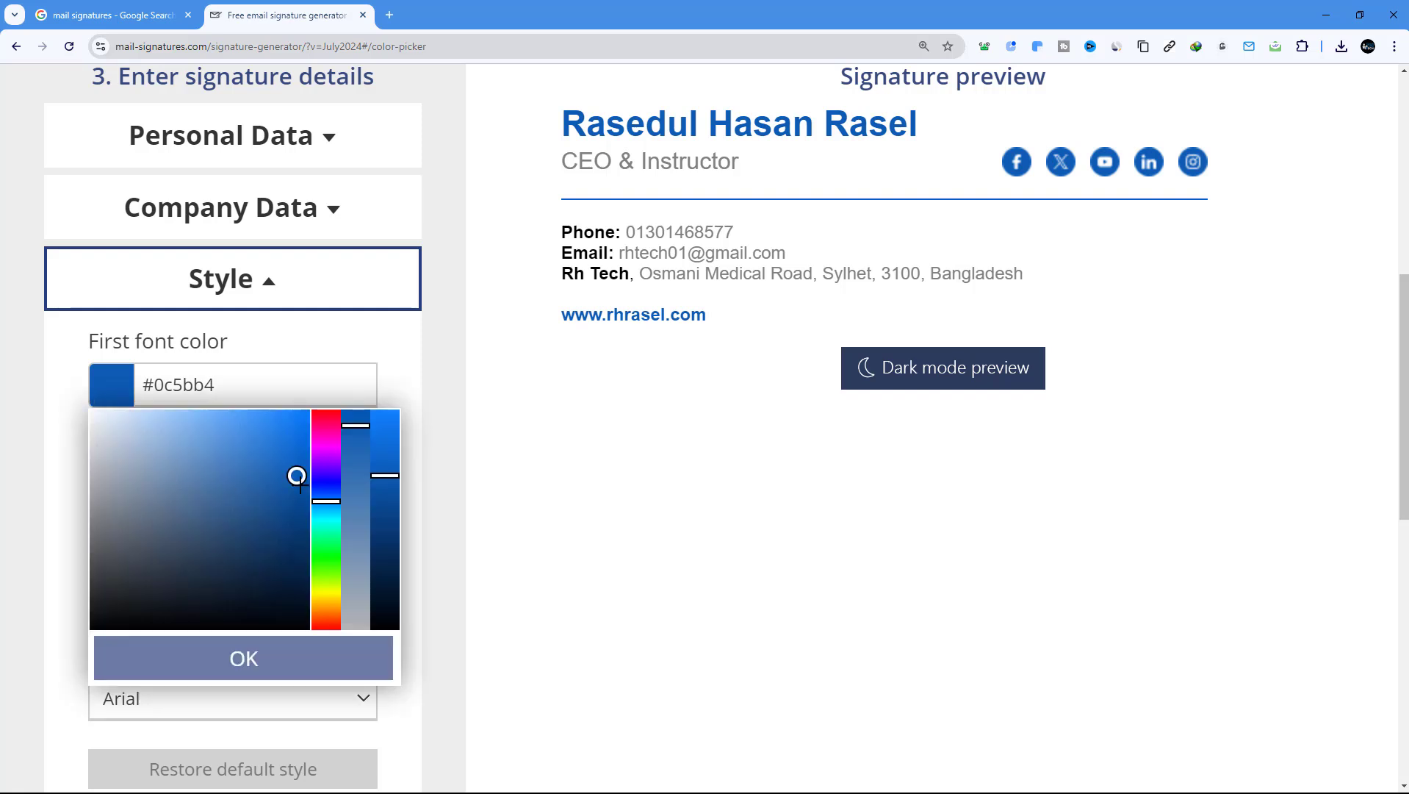
{"action": "mouse_move", "coordinate": [297, 476]}
{"action": "left_mouse_down"}
{"action": "mouse_move", "coordinate": [309, 478]}
{"action": "mouse_move", "coordinate": [305, 428]}
{"action": "mouse_move", "coordinate": [305, 494]}
{"action": "mouse_move", "coordinate": [311, 412]}
{"action": "left_mouse_up"}
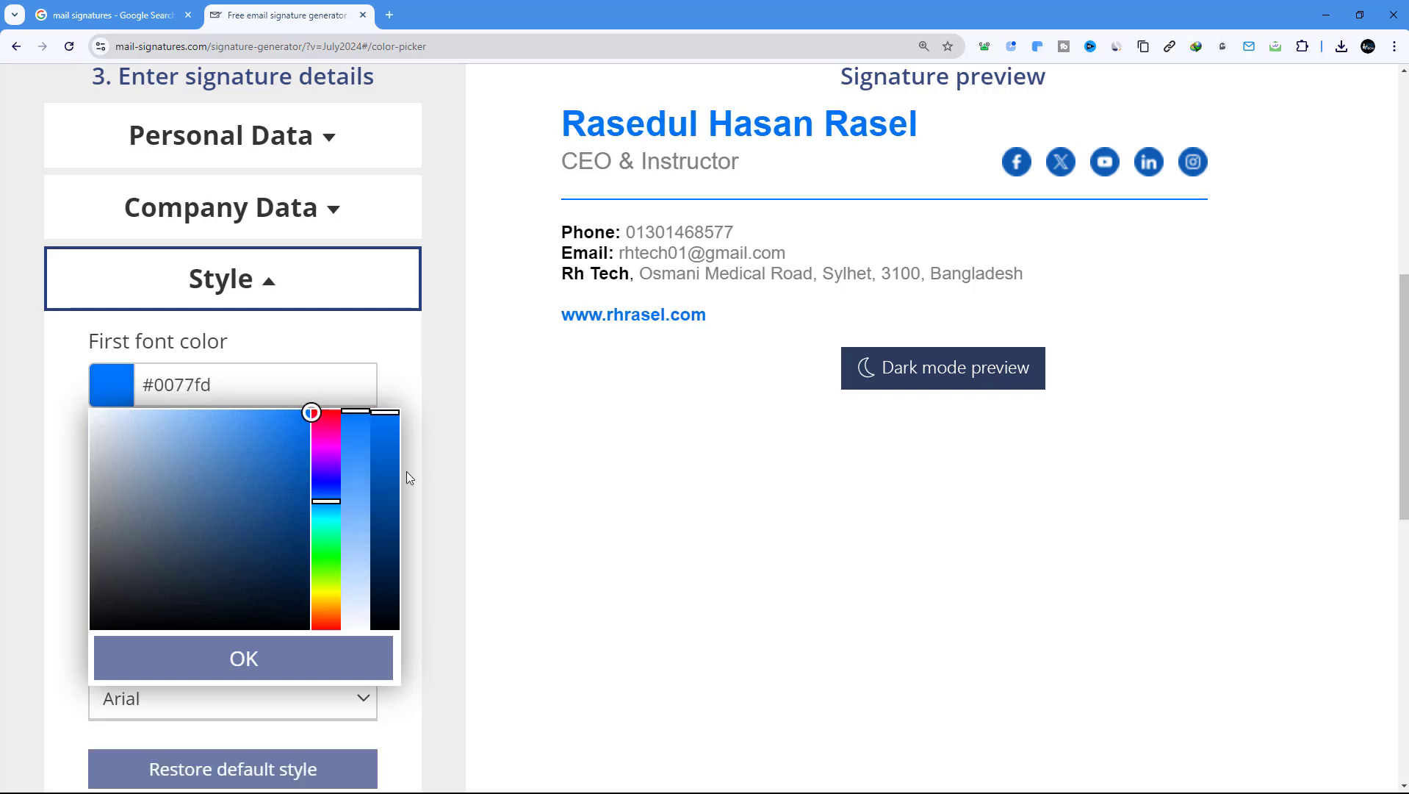
{"action": "left_click", "coordinate": [62, 430]}
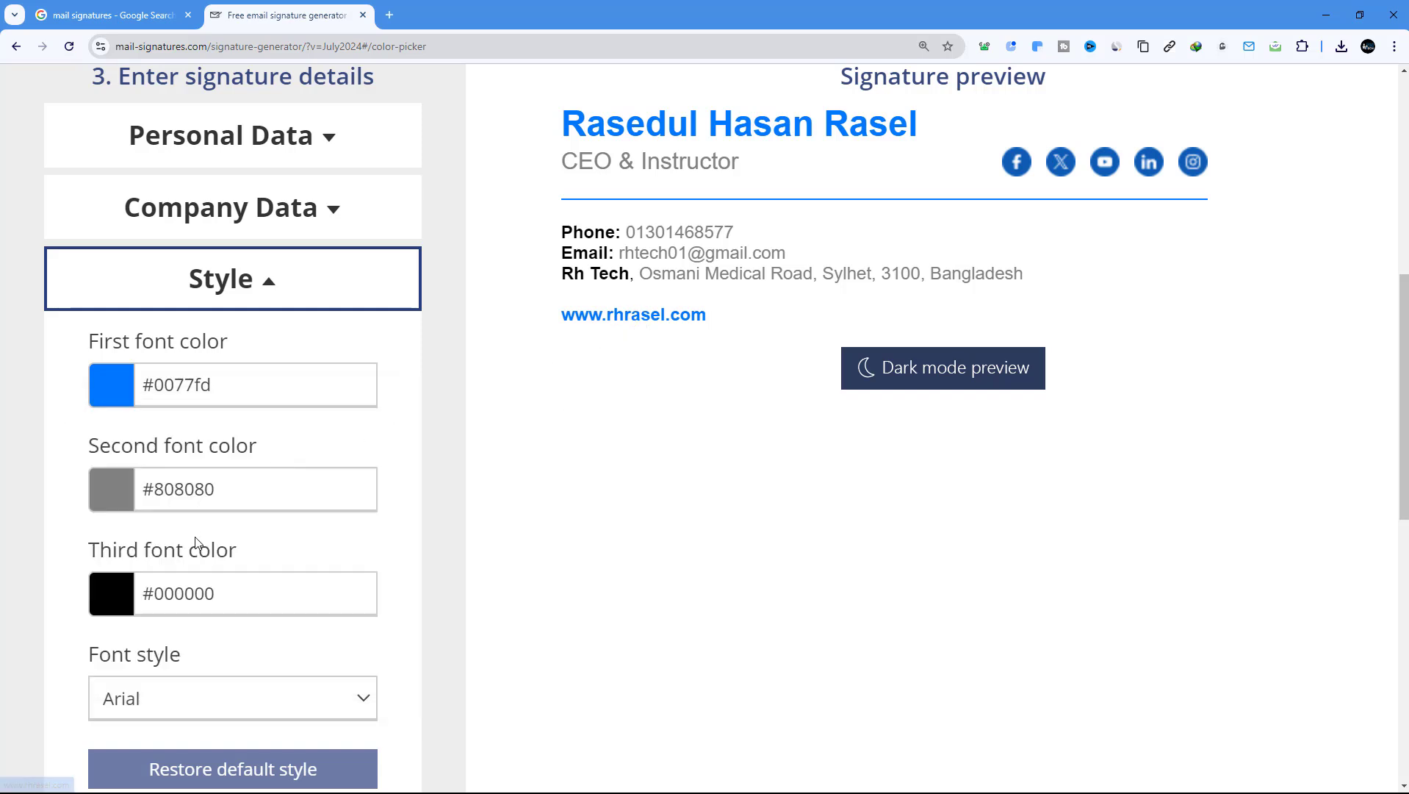
{"action": "scroll", "coordinate": [157, 570], "scroll_direction": "down", "scroll_amount": 1}
{"action": "scroll", "coordinate": [157, 570], "scroll_direction": "down", "scroll_amount": 2}
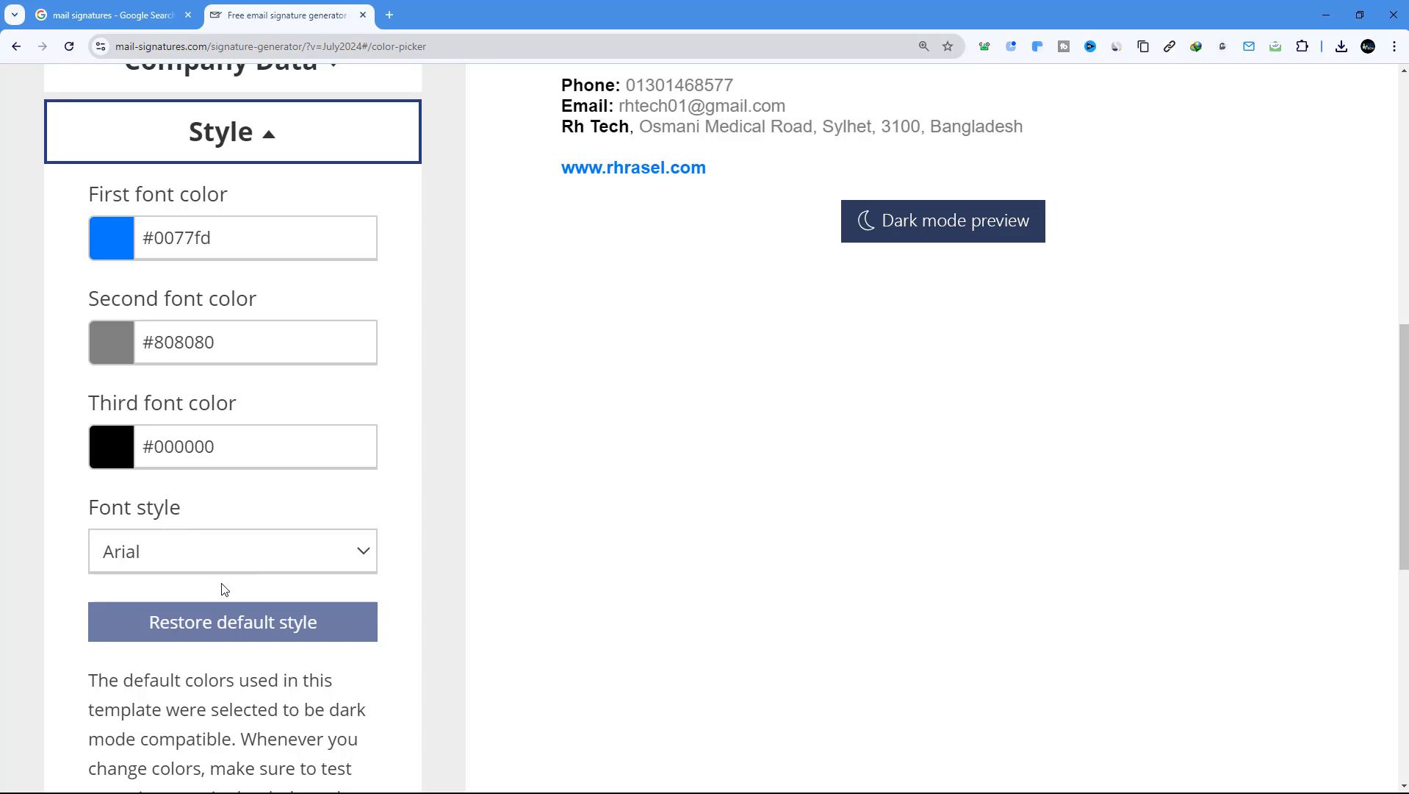
{"action": "scroll", "coordinate": [224, 589], "scroll_direction": "up", "scroll_amount": 6}
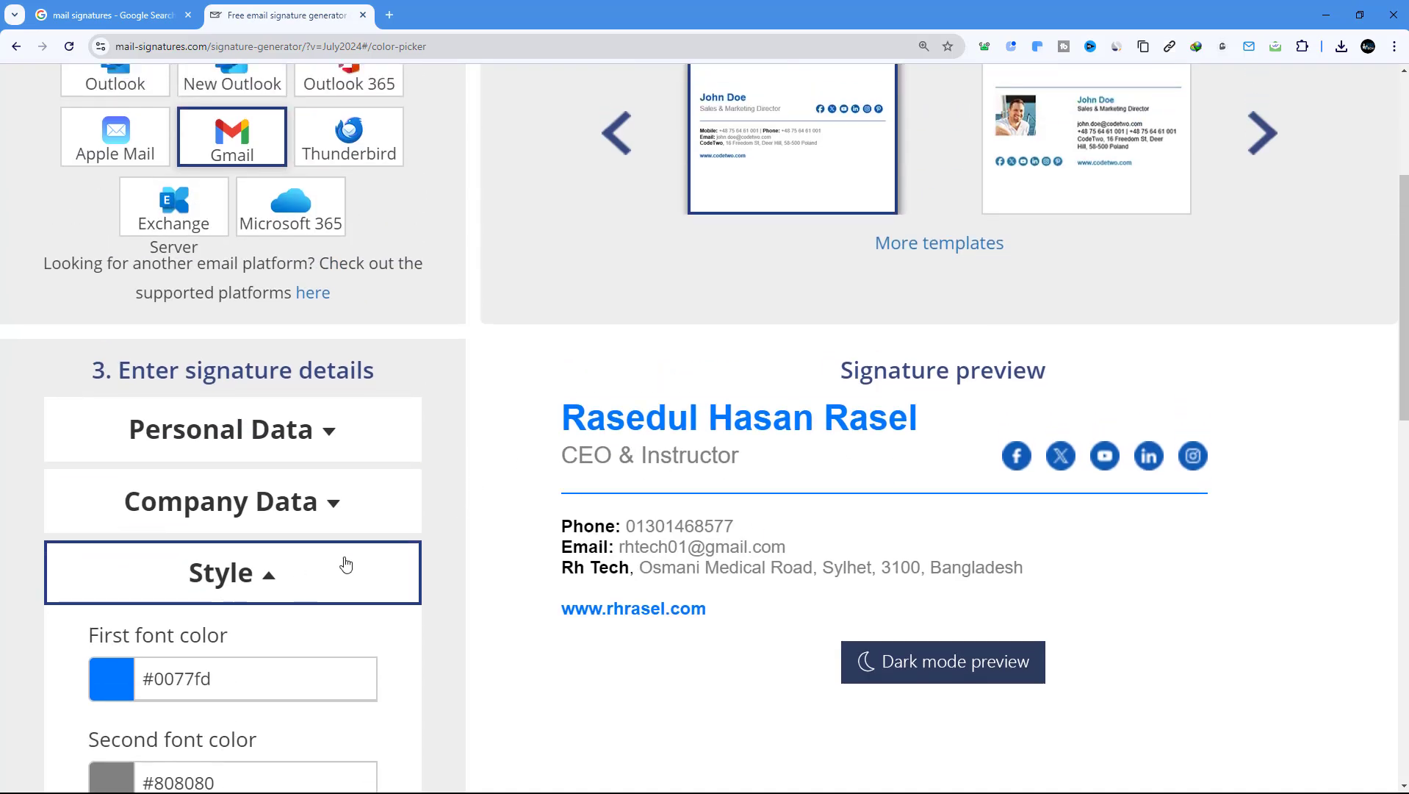
Collapse the Style settings and expand the social media link fields
{"action": "left_click", "coordinate": [298, 577]}
{"action": "scroll", "coordinate": [262, 544], "scroll_direction": "down", "scroll_amount": 3}
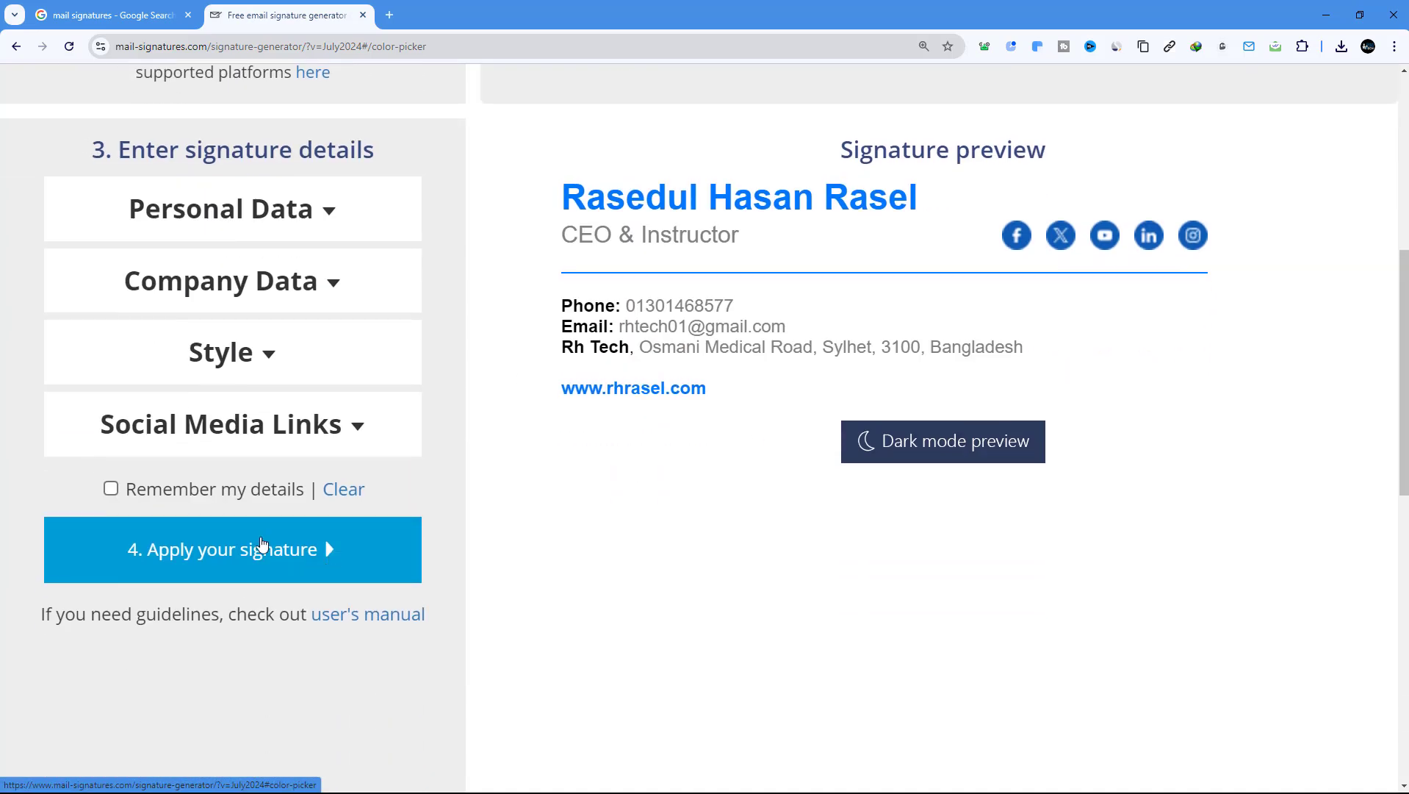
{"action": "left_click", "coordinate": [253, 428]}
{"action": "scroll", "coordinate": [286, 455], "scroll_direction": "down", "scroll_amount": 2}
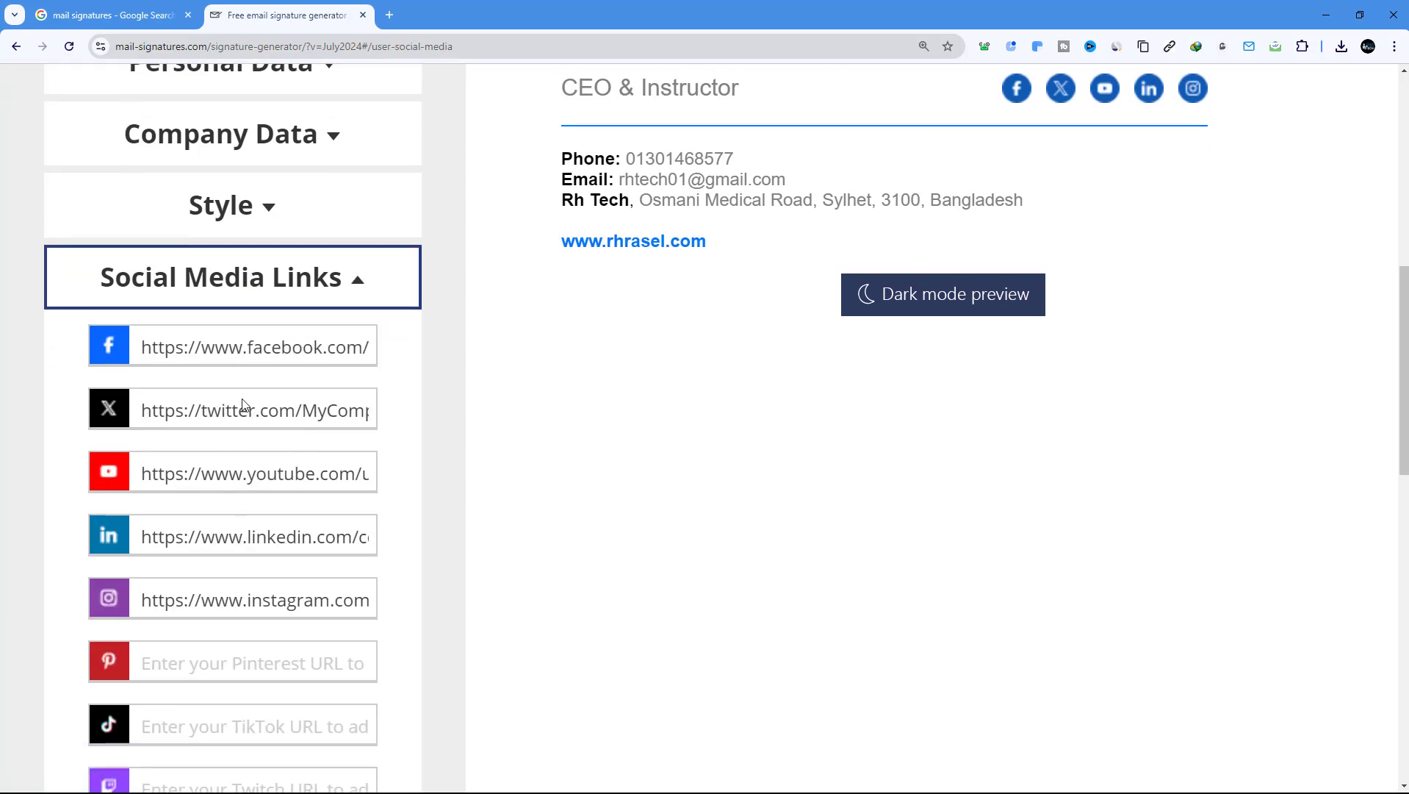
Copy the Rh Tech Facebook page address and select the generator's Facebook link field
{"action": "left_click", "coordinate": [389, 15]}
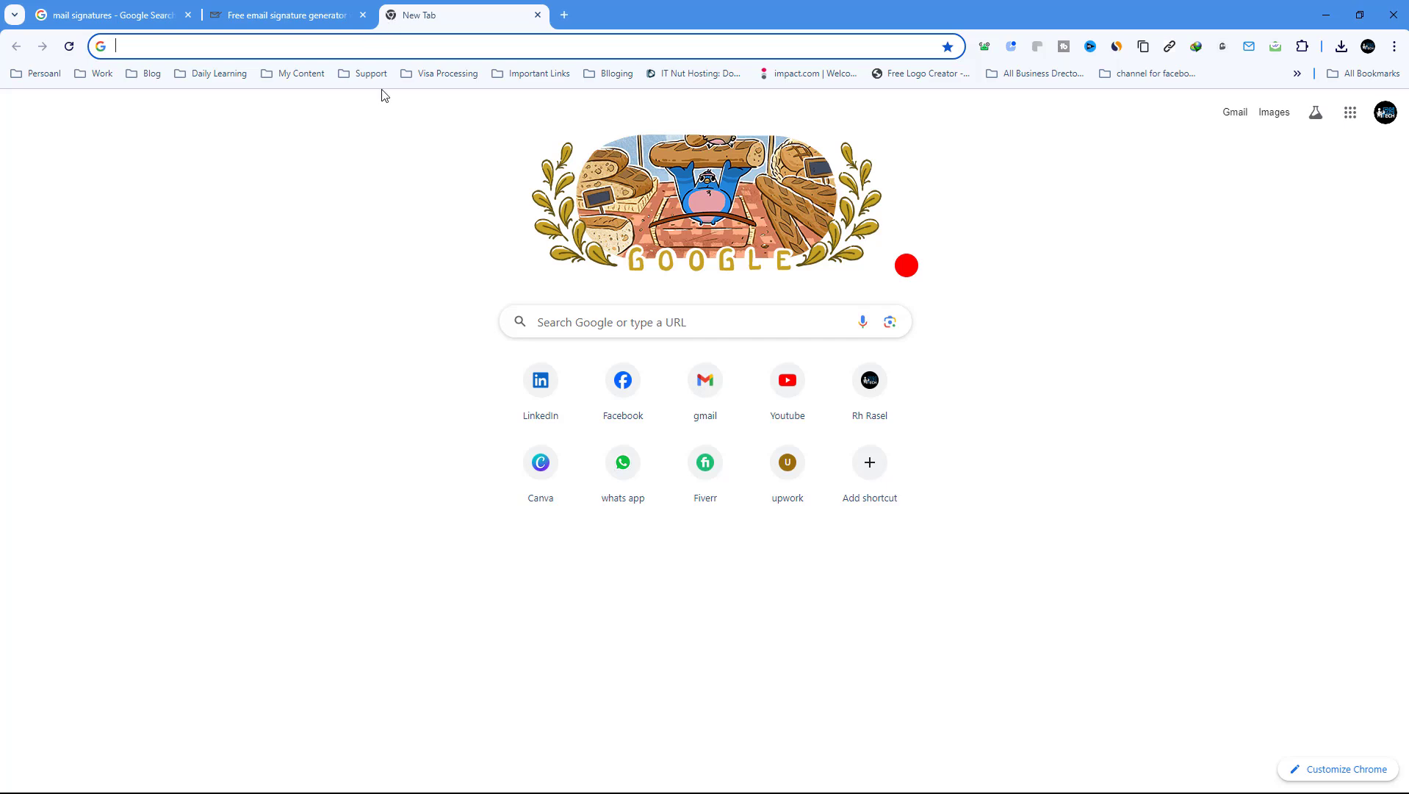
{"action": "left_click", "coordinate": [629, 393]}
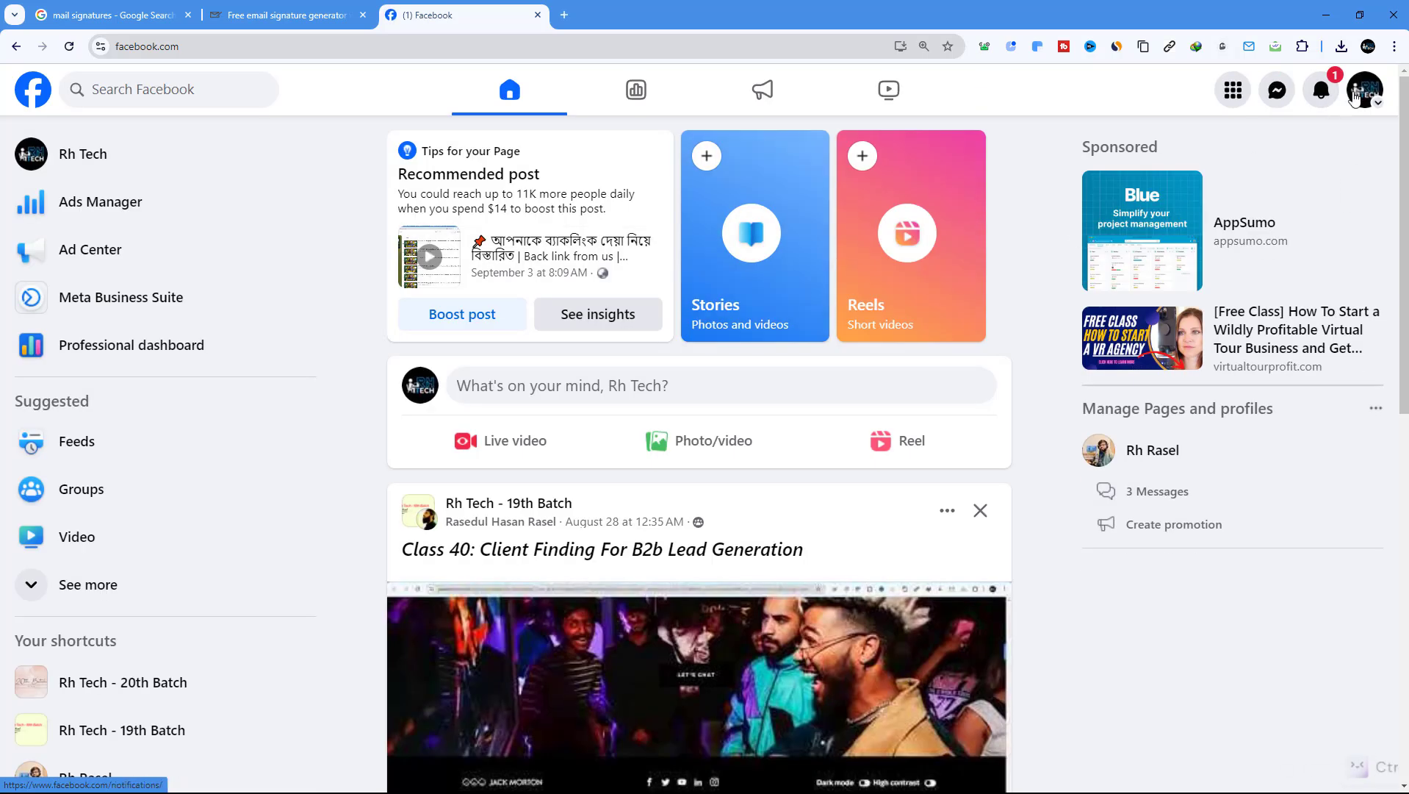
{"action": "left_click", "coordinate": [1361, 94]}
{"action": "left_click", "coordinate": [1186, 165]}
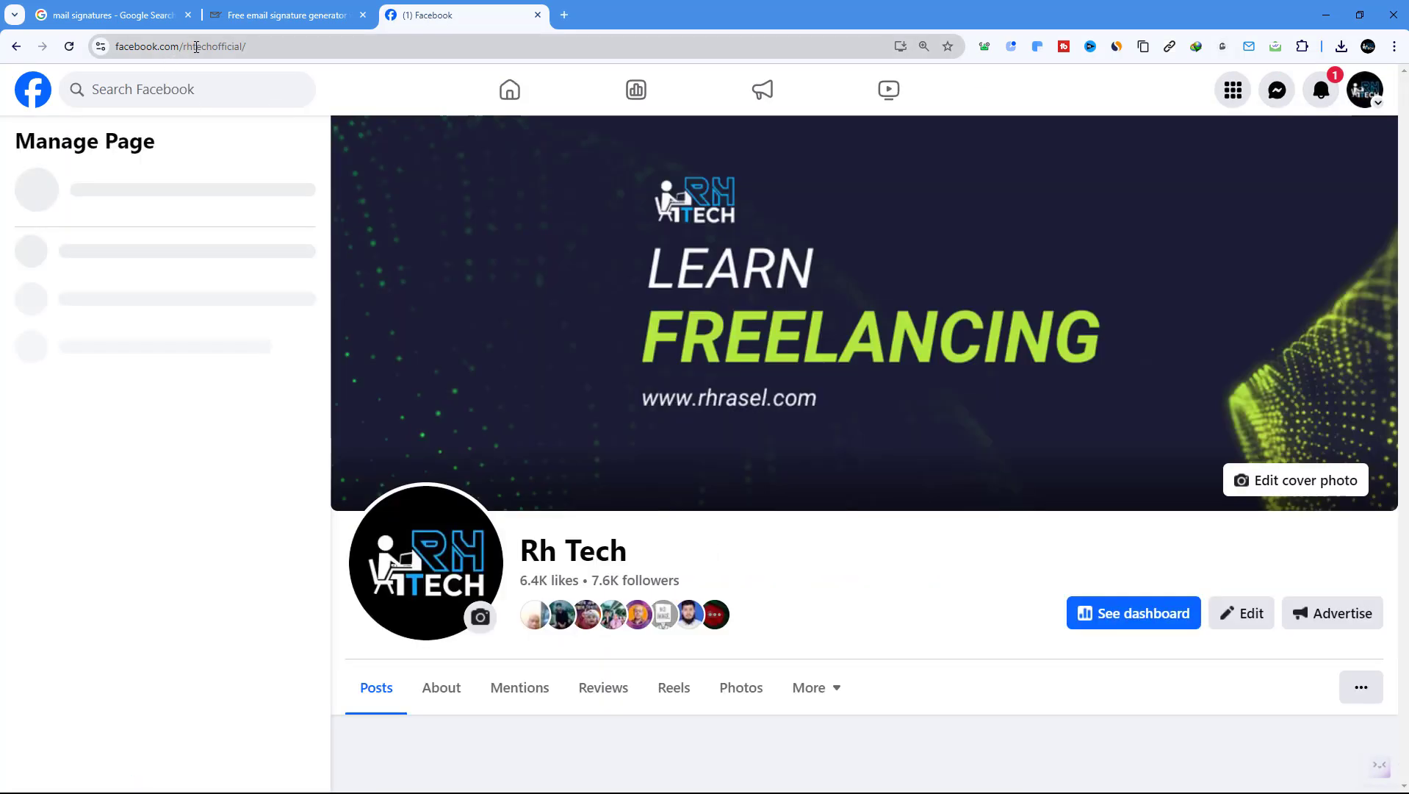
{"action": "left_click", "coordinate": [197, 48]}
{"action": "right_click", "coordinate": [197, 47]}
{"action": "left_click", "coordinate": [268, 180]}
{"action": "left_click", "coordinate": [287, 15]}
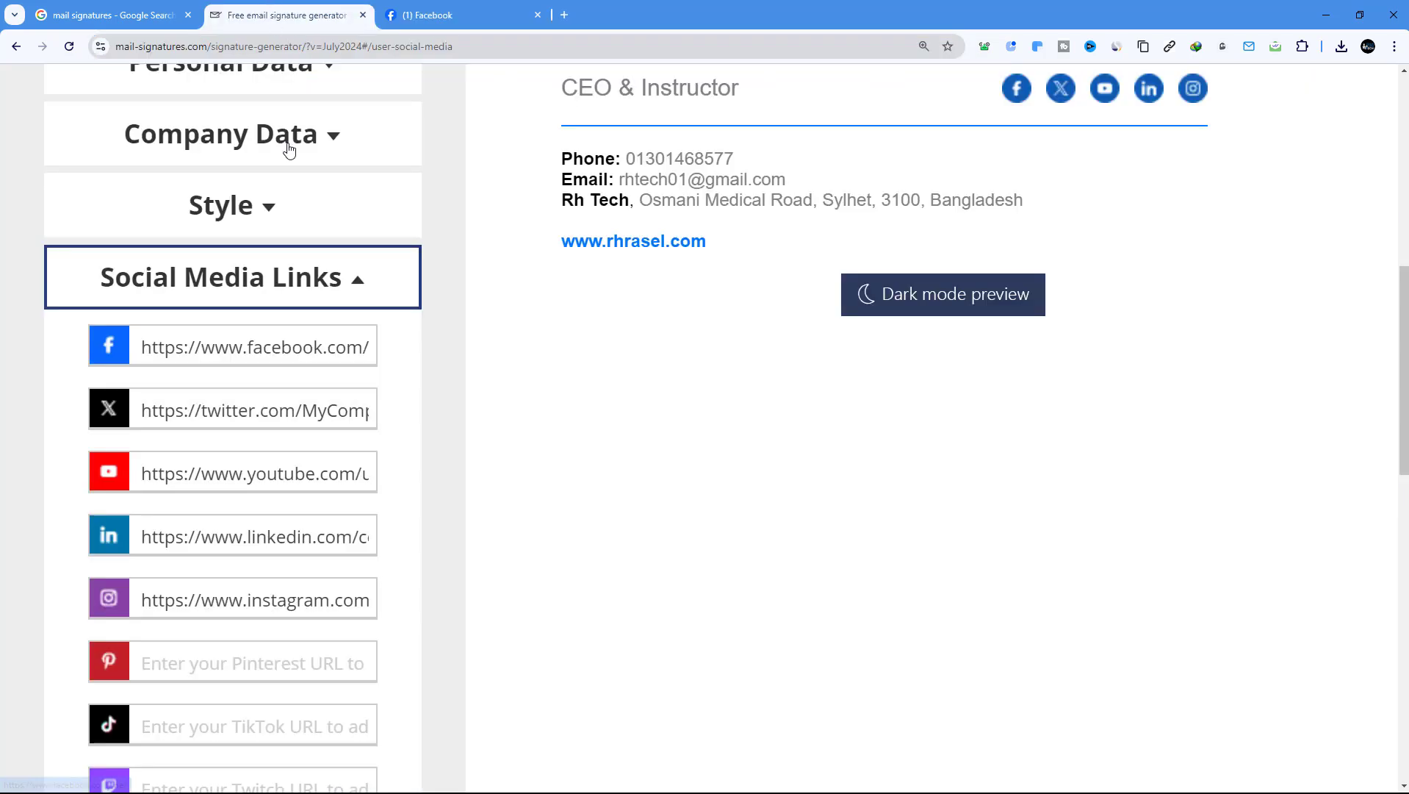
{"action": "left_click", "coordinate": [219, 348]}
{"action": "right_click", "coordinate": [218, 347]}
{"action": "left_click", "coordinate": [218, 347]}
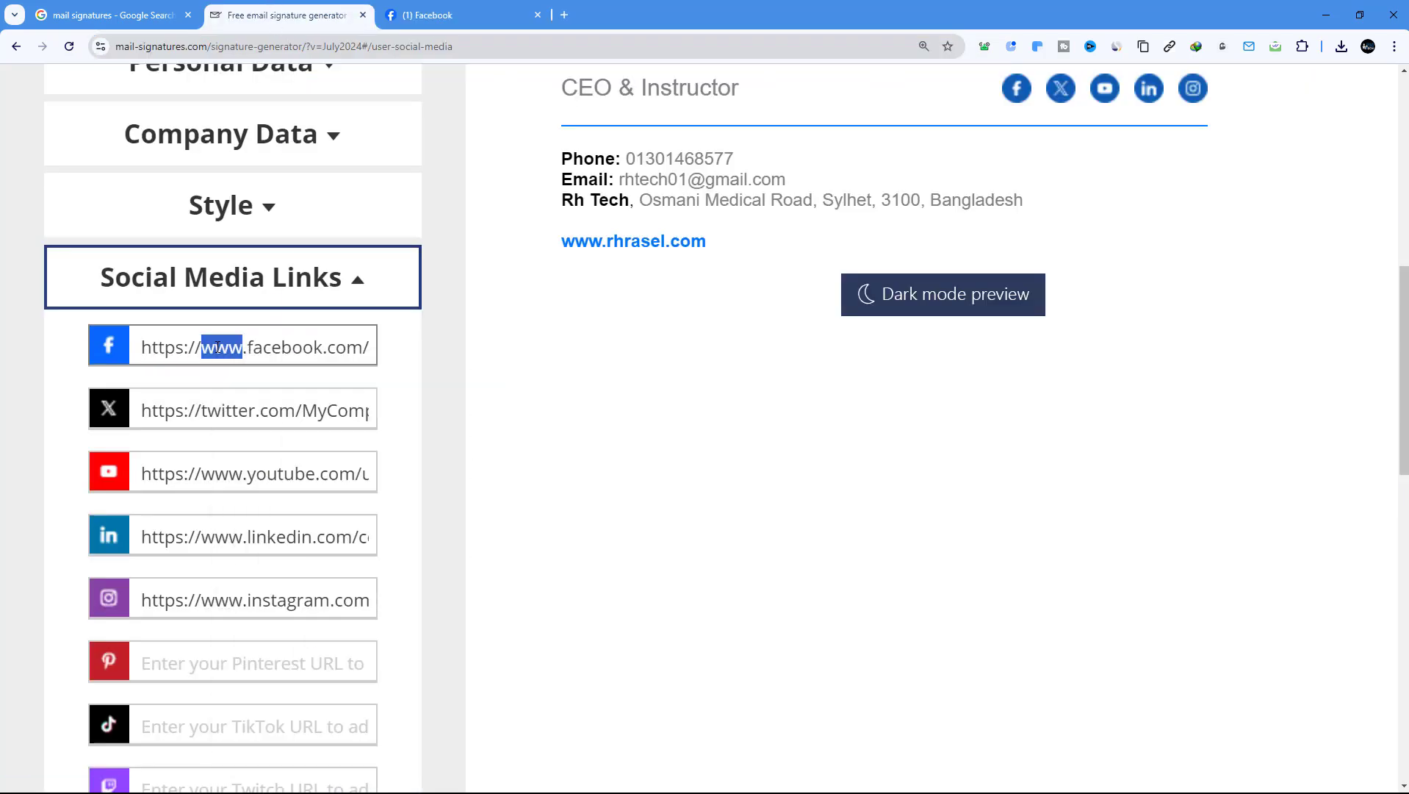
{"action": "triple_click", "coordinate": [218, 347]}
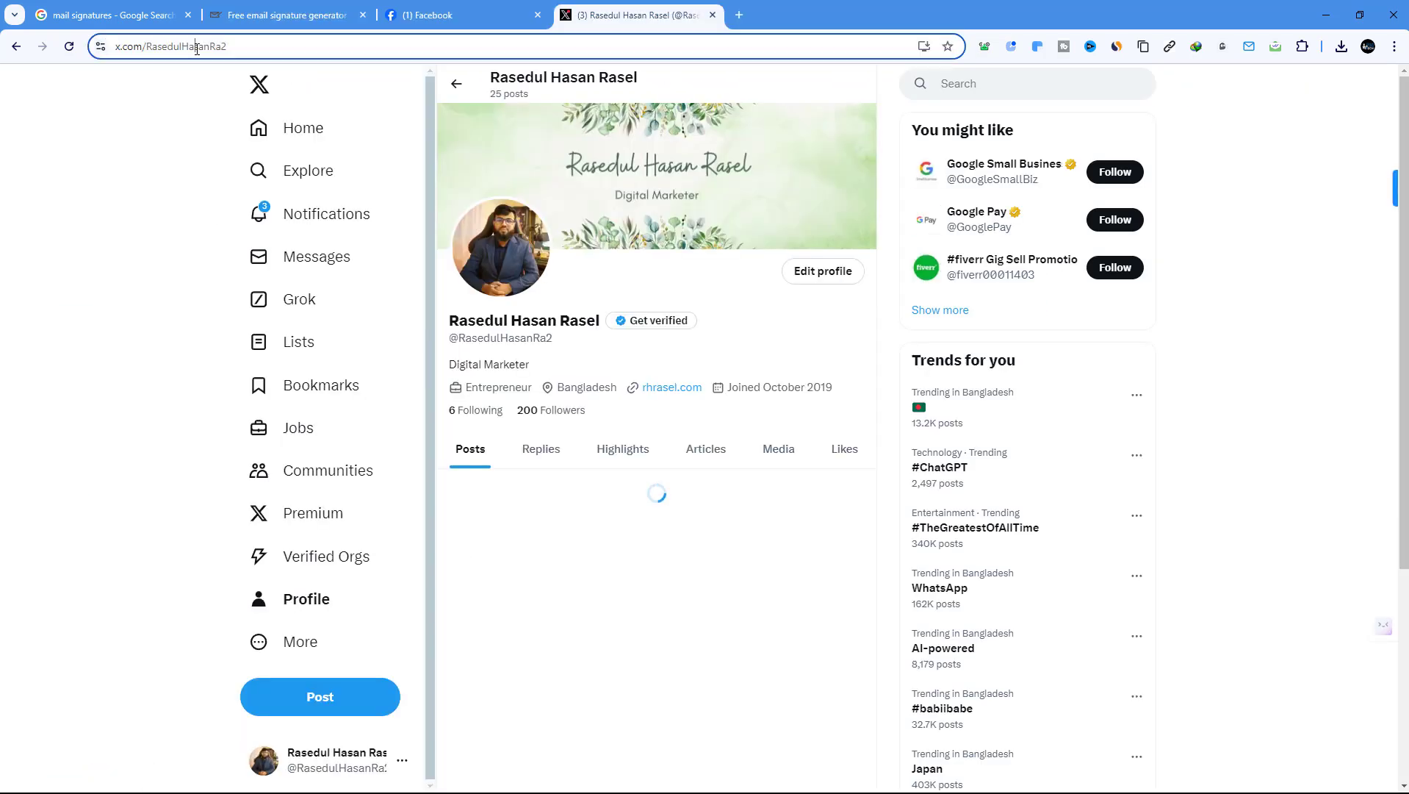
Copy the X profile address and paste it into the X link field
{"action": "left_click", "coordinate": [195, 46]}
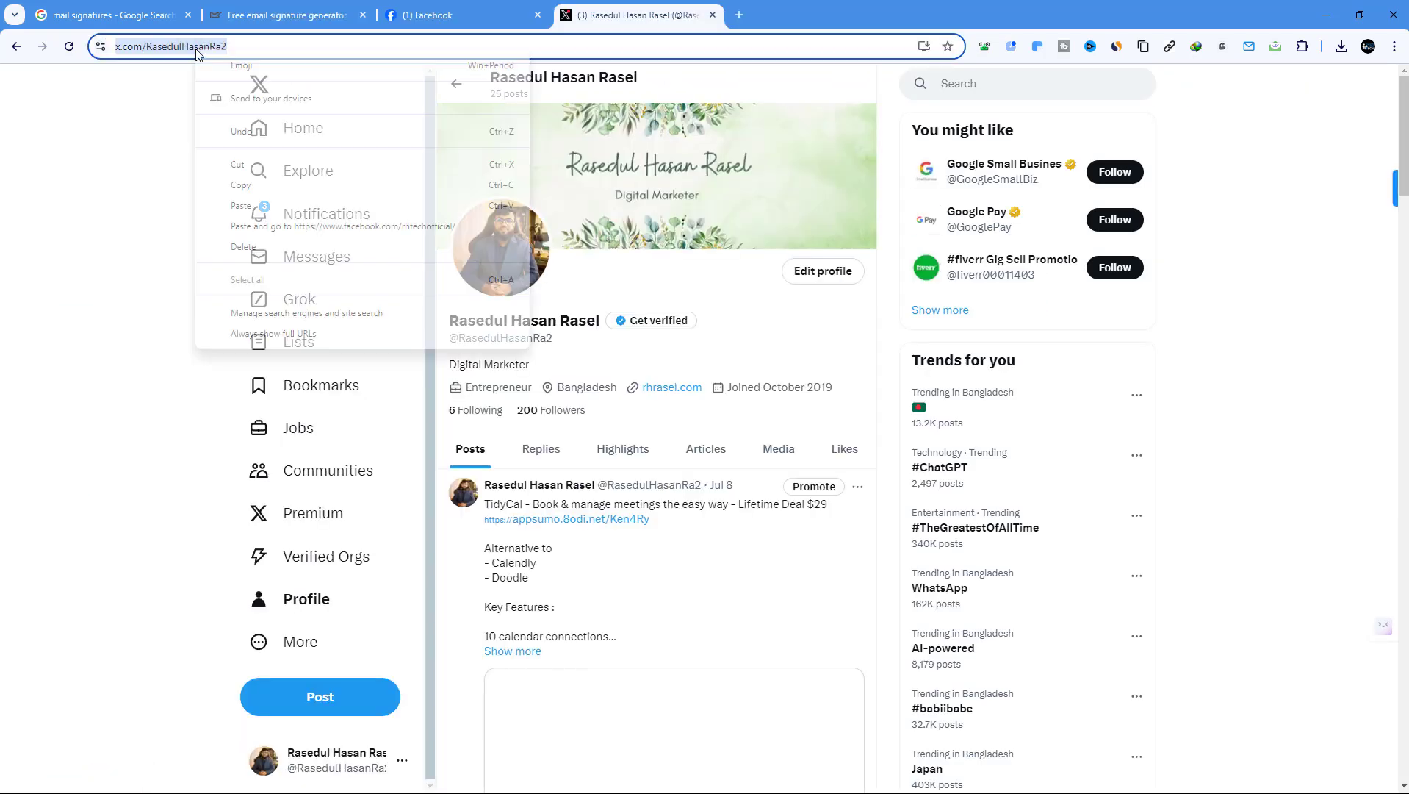
{"action": "right_click", "coordinate": [195, 47]}
{"action": "left_click", "coordinate": [303, 176]}
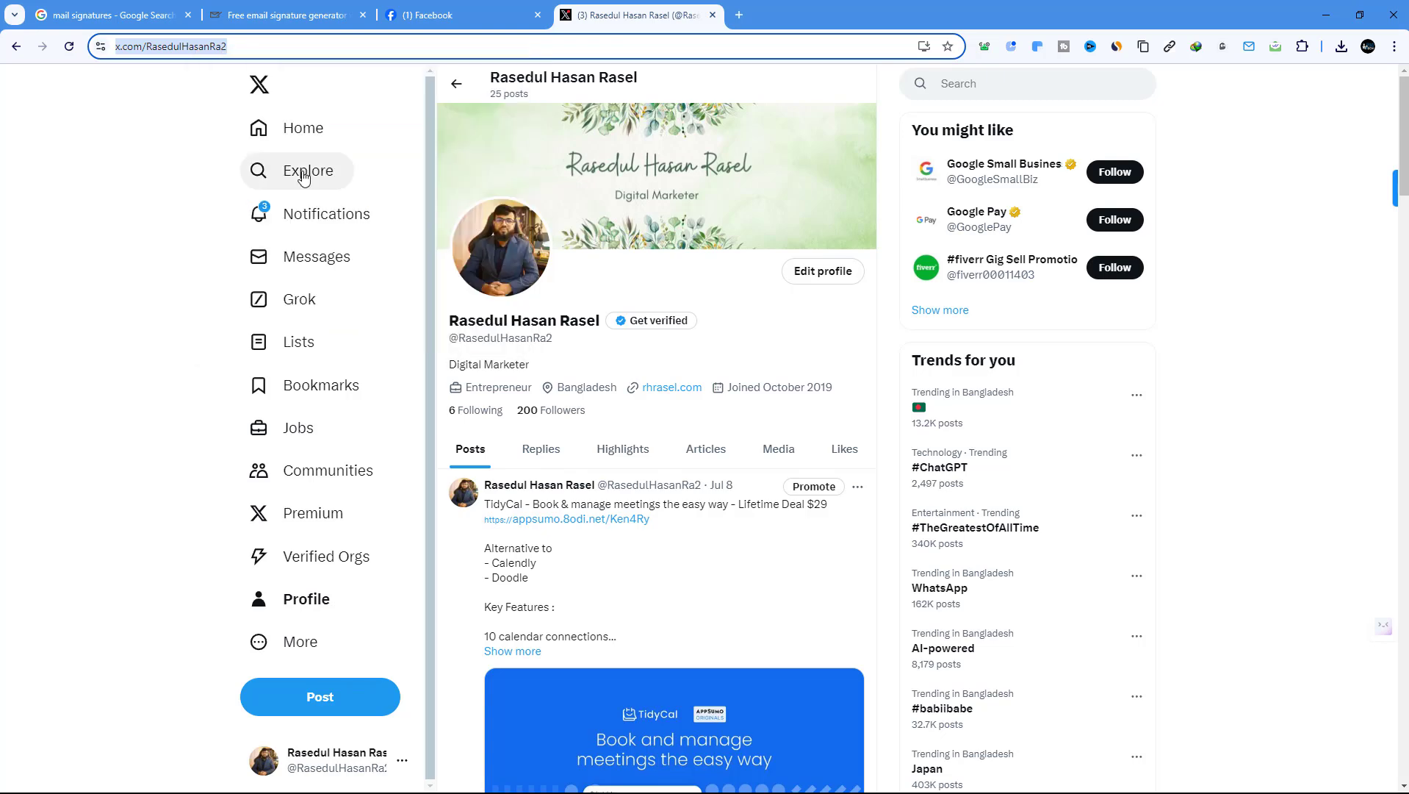
{"action": "left_click", "coordinate": [287, 15]}
{"action": "right_click", "coordinate": [228, 414]}
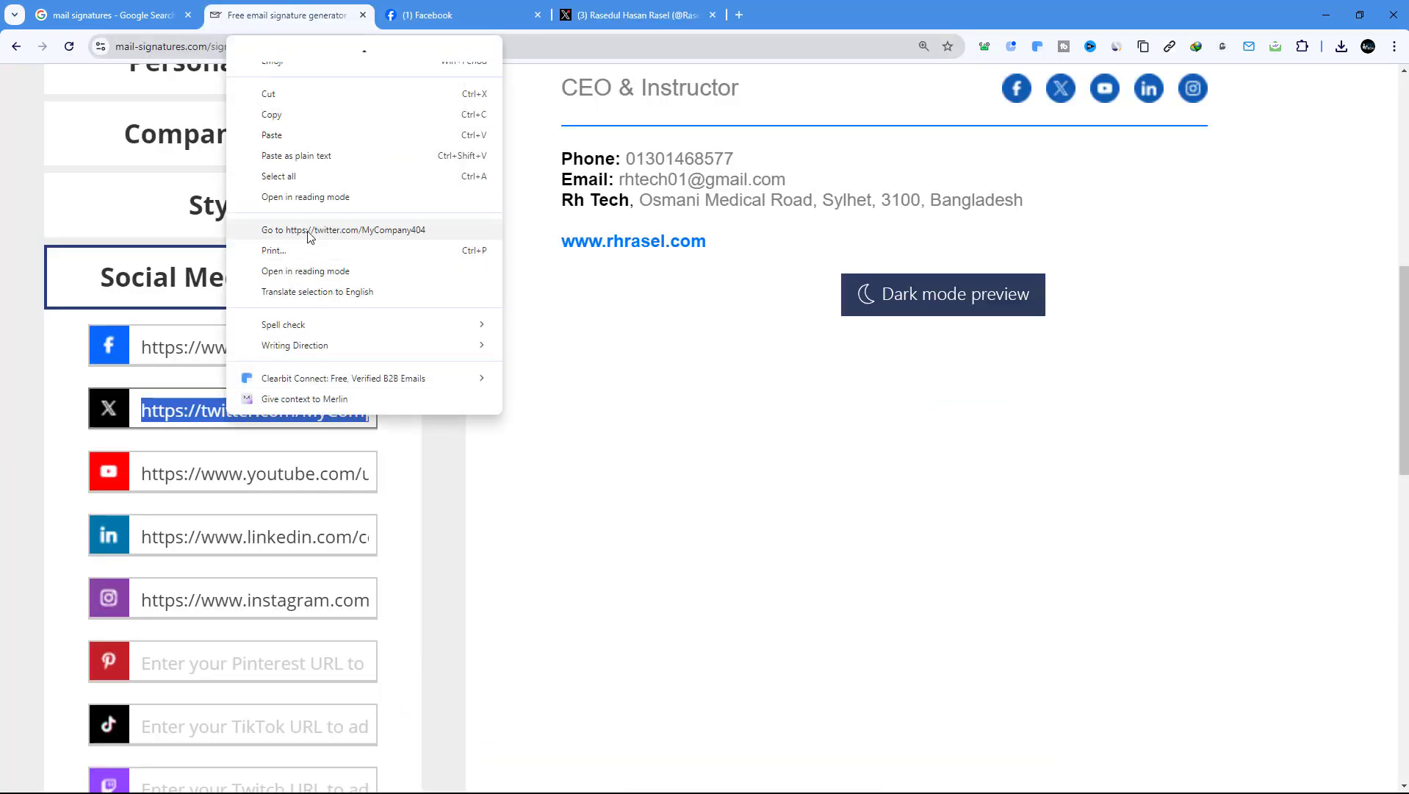
{"action": "left_click", "coordinate": [294, 131]}
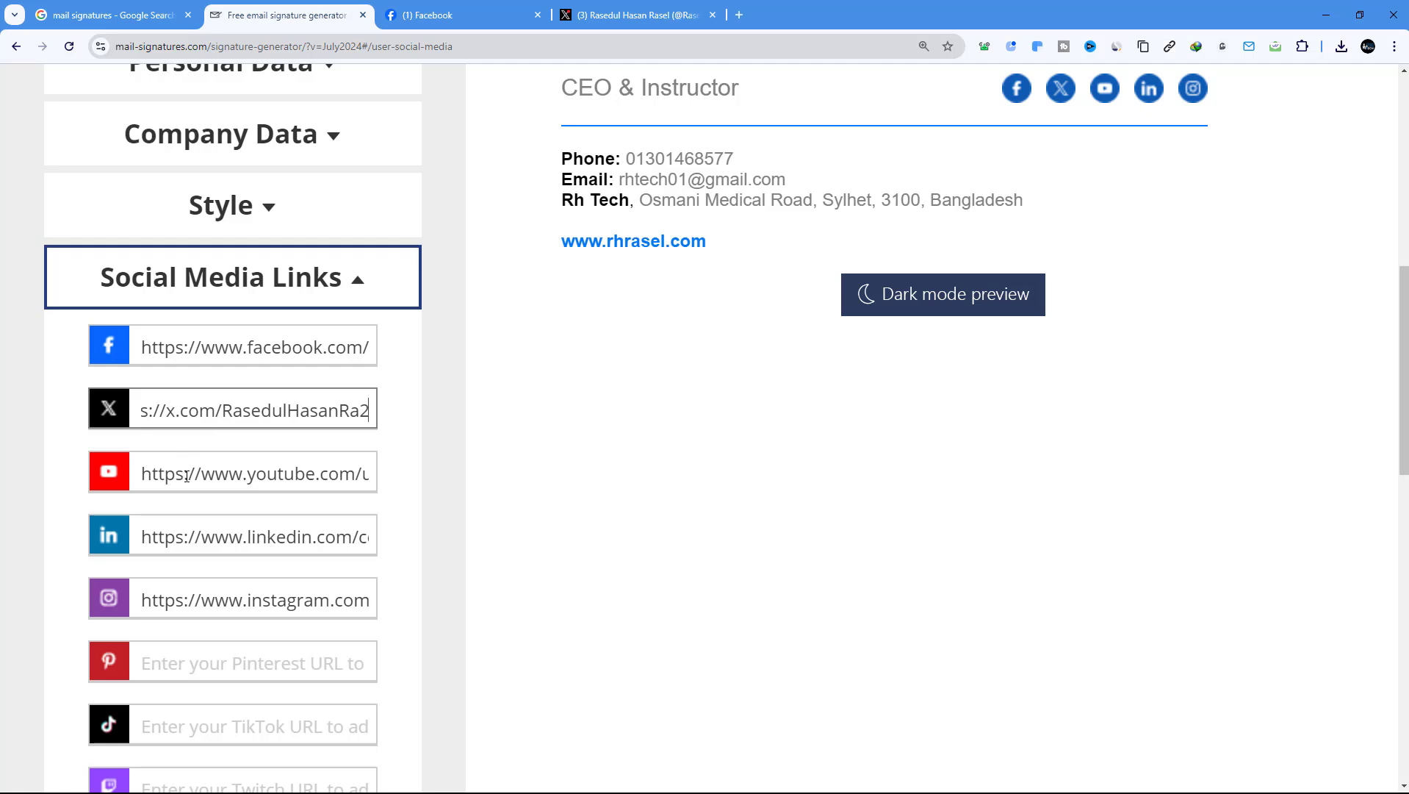
Open the Rh Tech YouTube channel in a new tab and copy its address
{"action": "left_click", "coordinate": [739, 16]}
{"action": "type", "text": "y"}
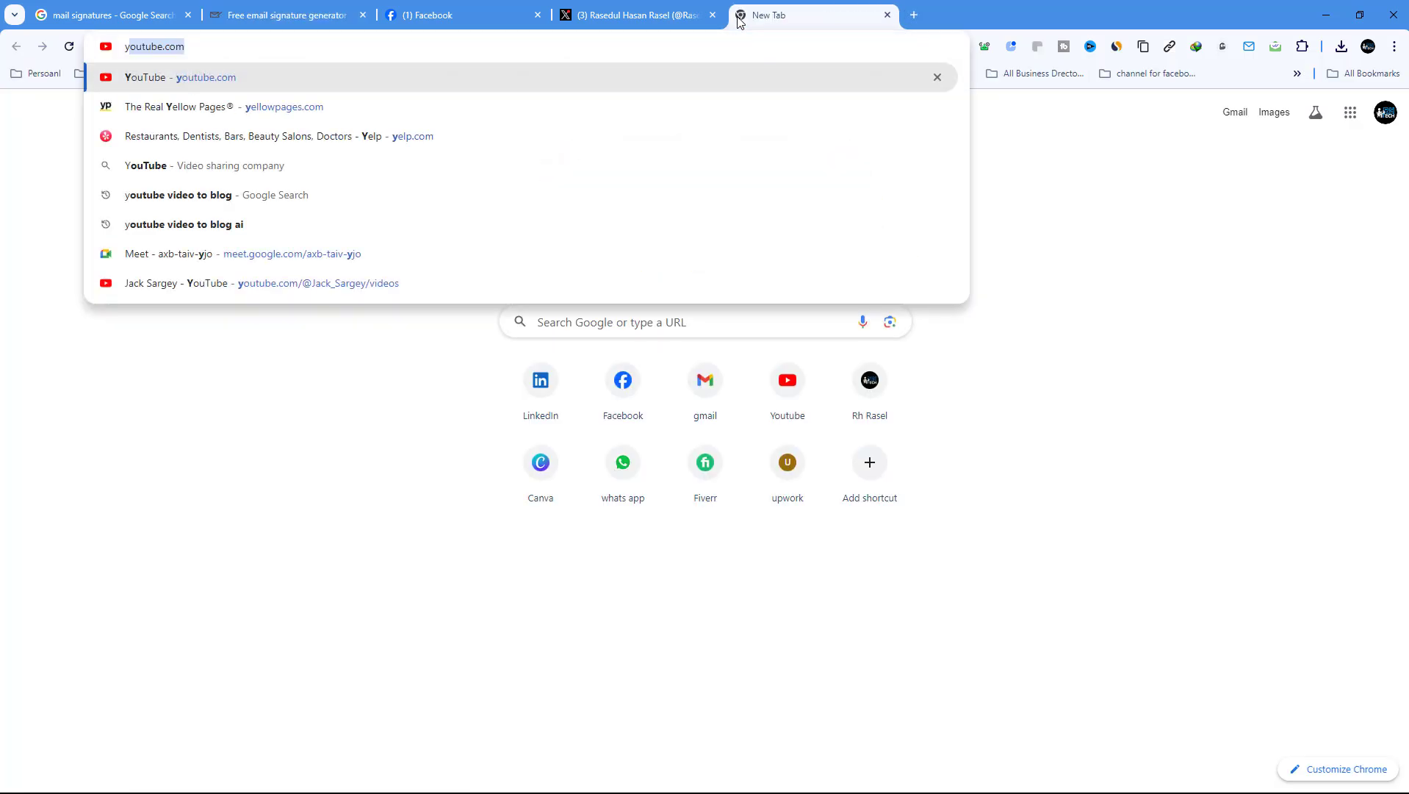
{"action": "key", "text": "Return"}
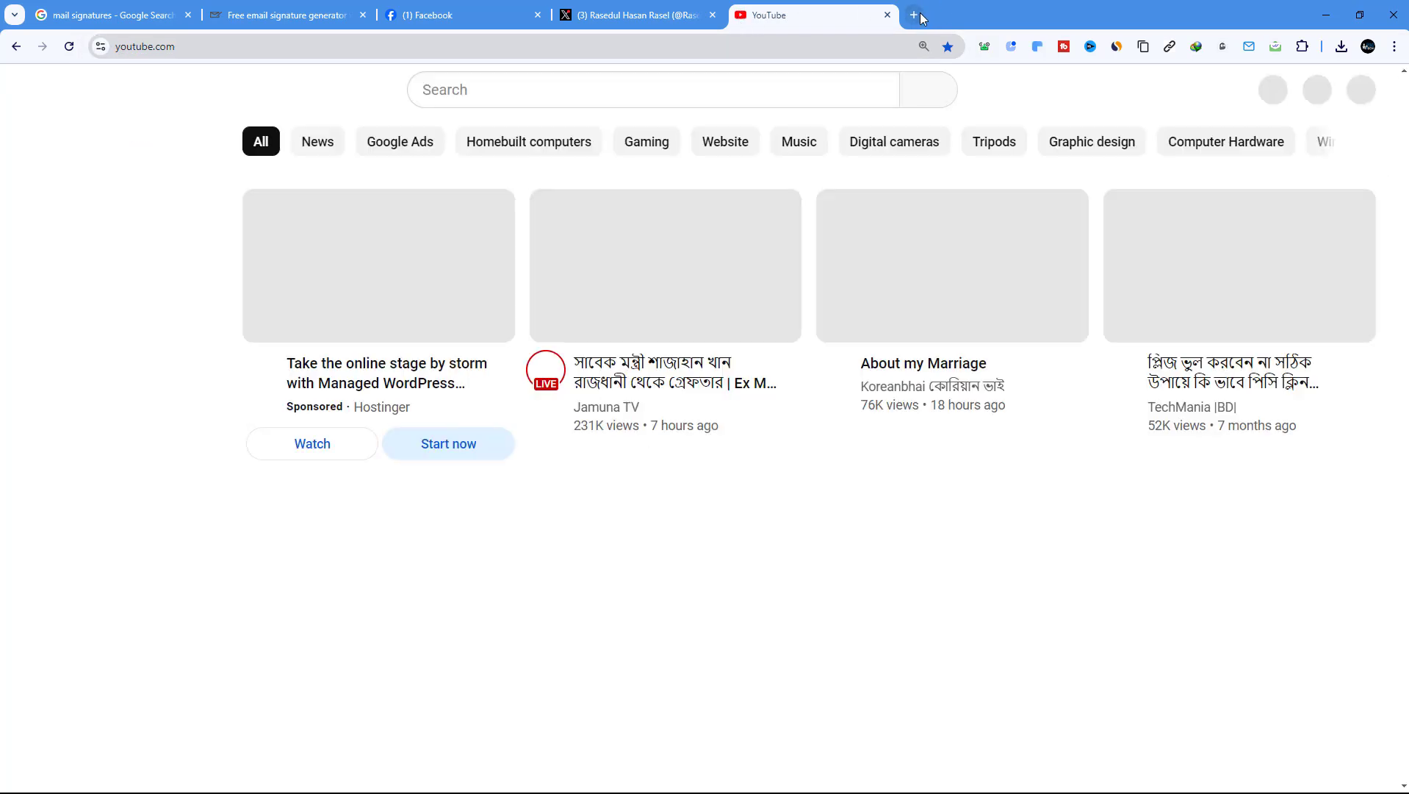
{"action": "left_click", "coordinate": [916, 15]}
{"action": "left_click", "coordinate": [888, 16]}
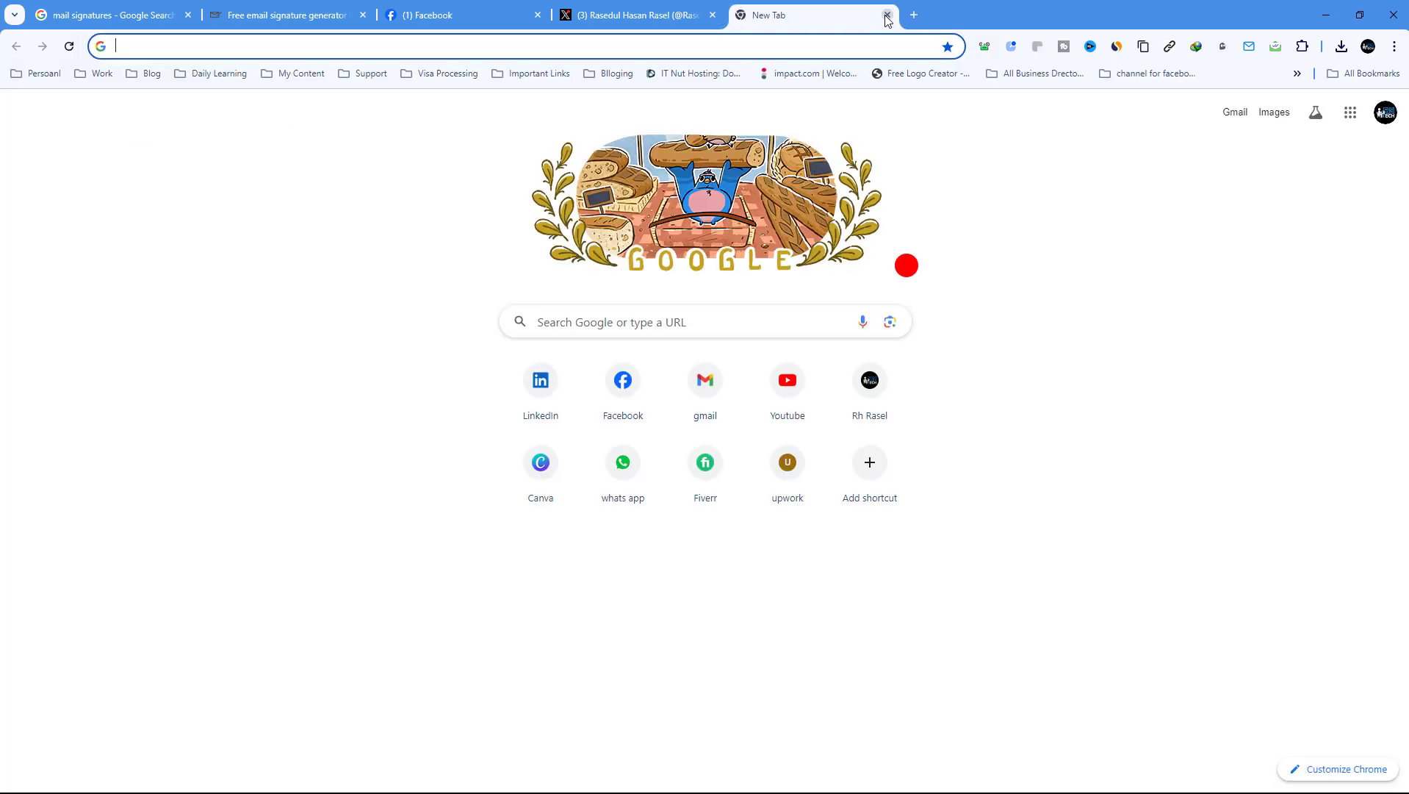
{"action": "left_click", "coordinate": [787, 380]}
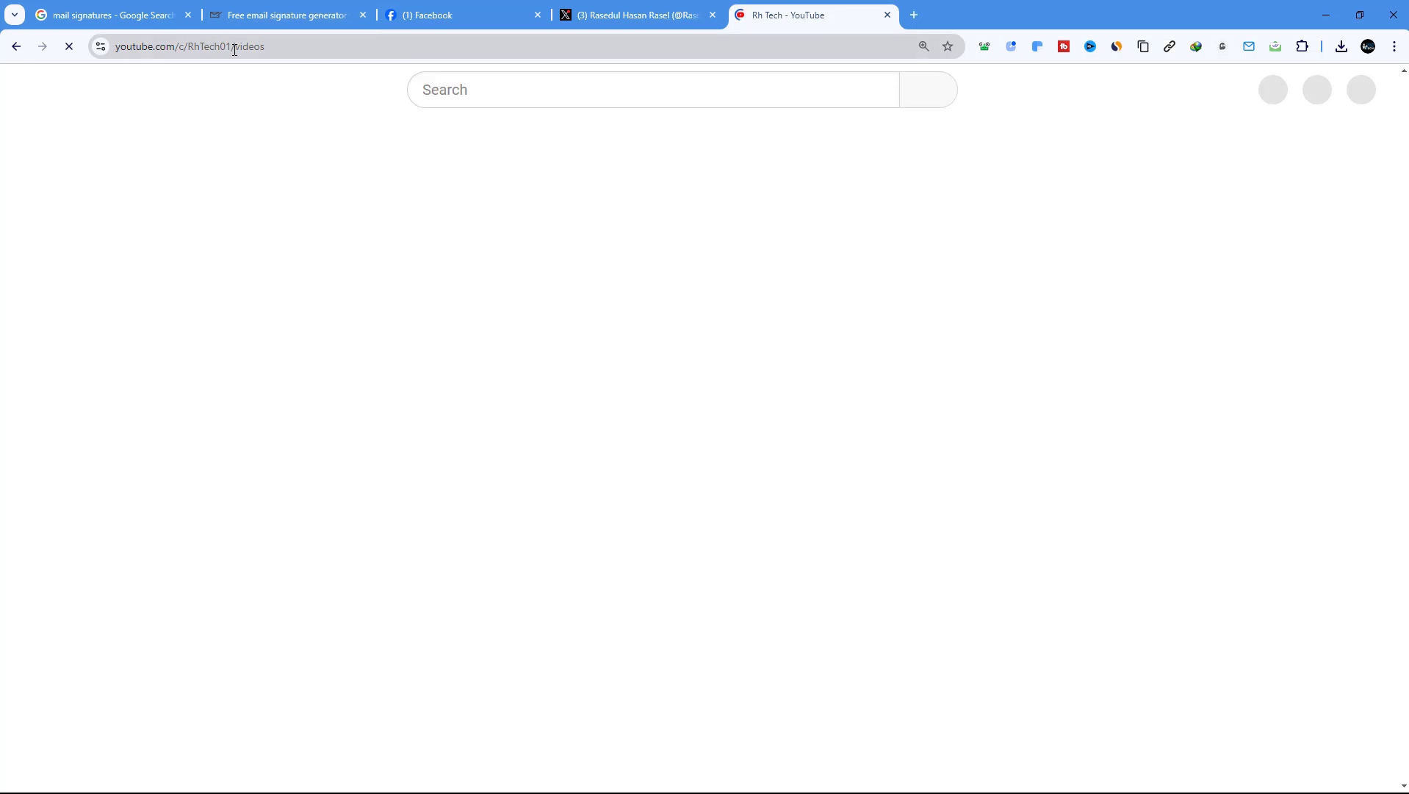
{"action": "left_click_drag", "start_coordinate": [261, 50], "coordinate": [130, 52]}
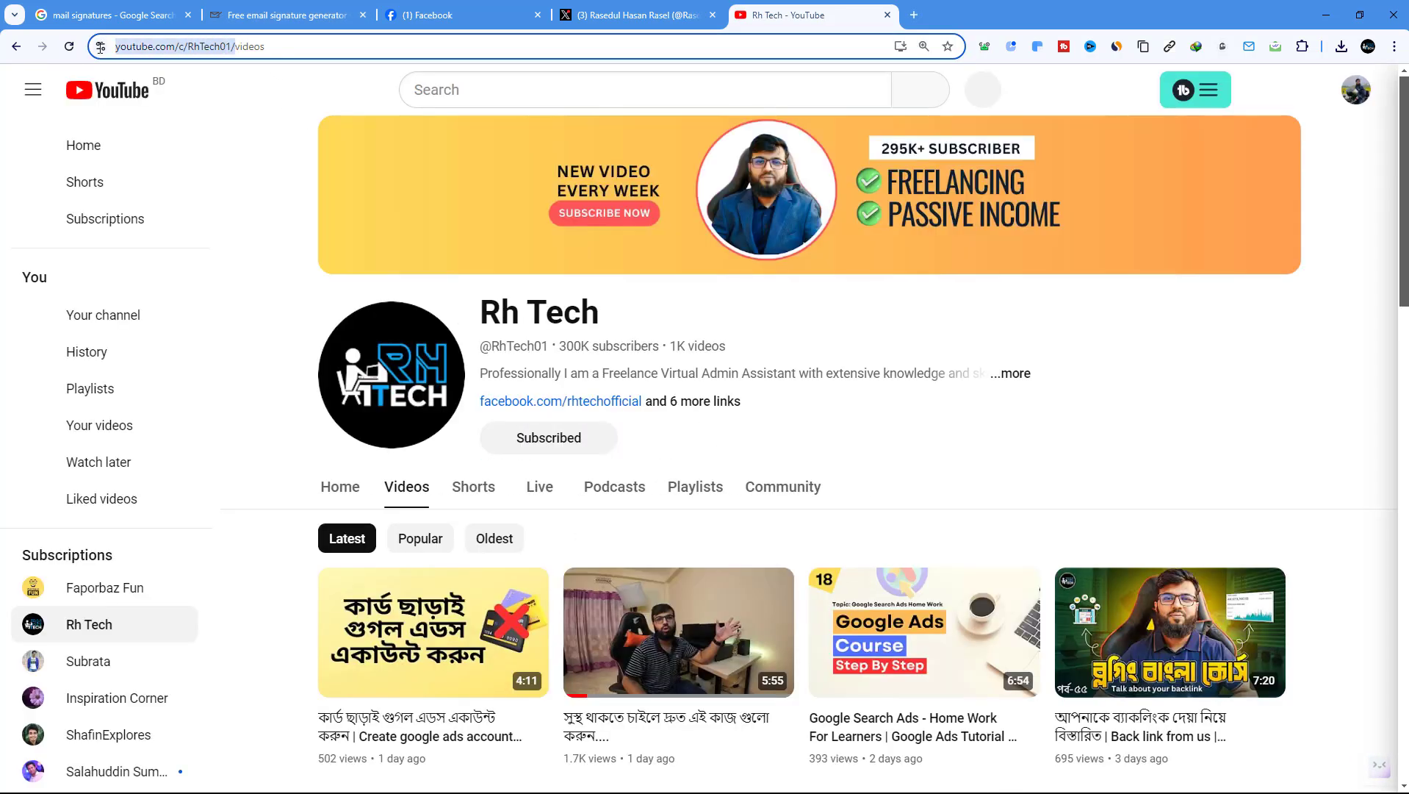
{"action": "right_click", "coordinate": [130, 55]}
{"action": "left_click", "coordinate": [205, 186]}
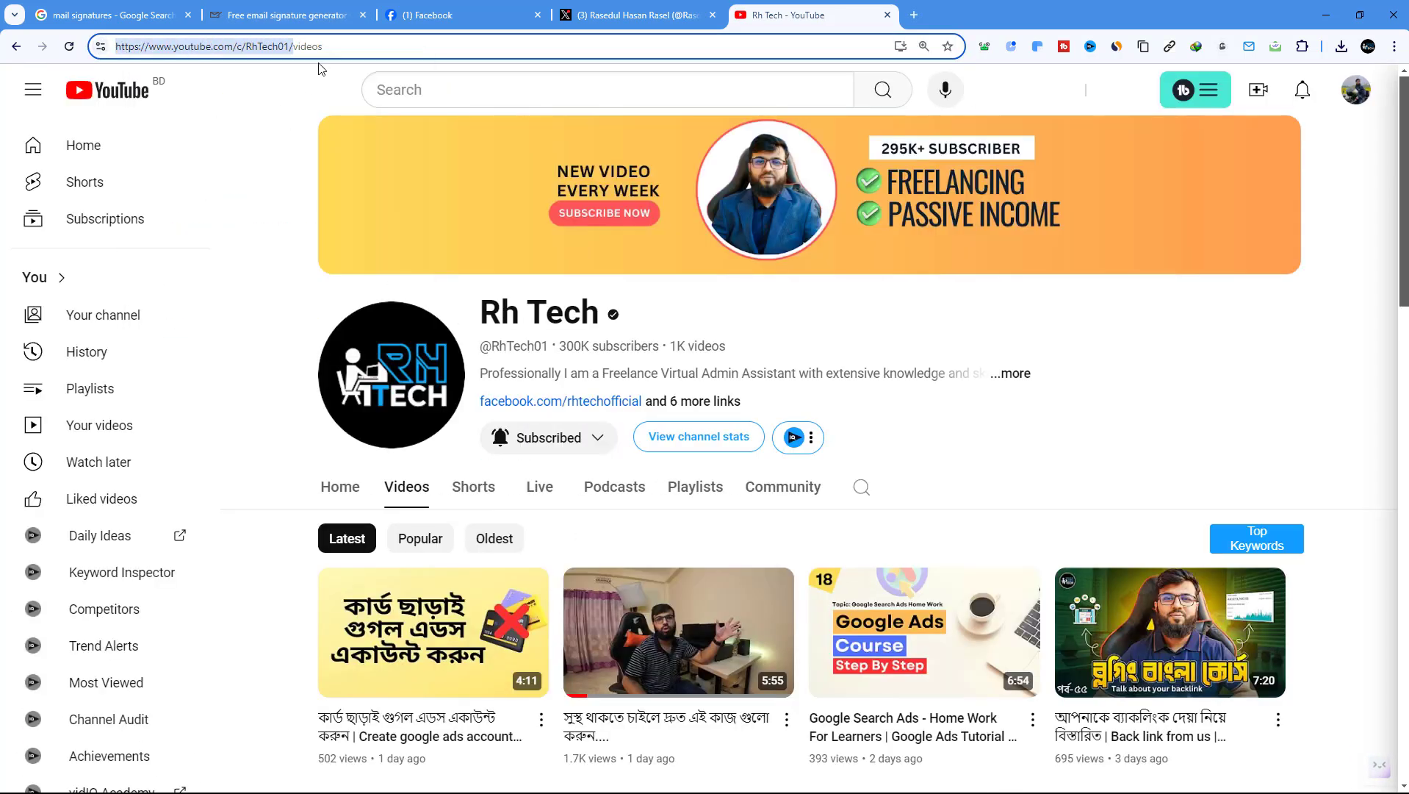
Paste the channel address over the generator's YouTube link
{"action": "left_click", "coordinate": [634, 14]}
{"action": "left_click", "coordinate": [286, 14]}
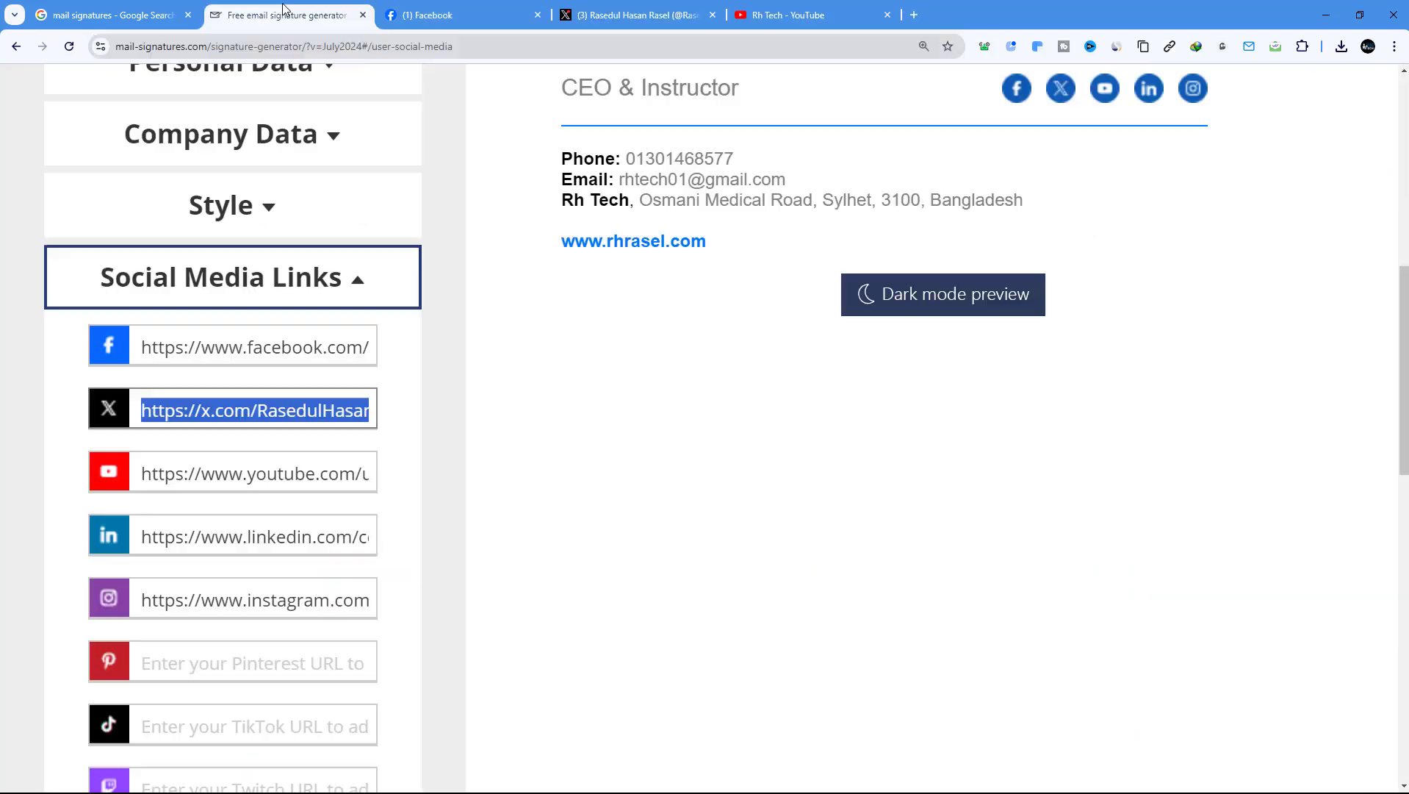
{"action": "left_click", "coordinate": [208, 481]}
{"action": "double_click", "coordinate": [211, 478]}
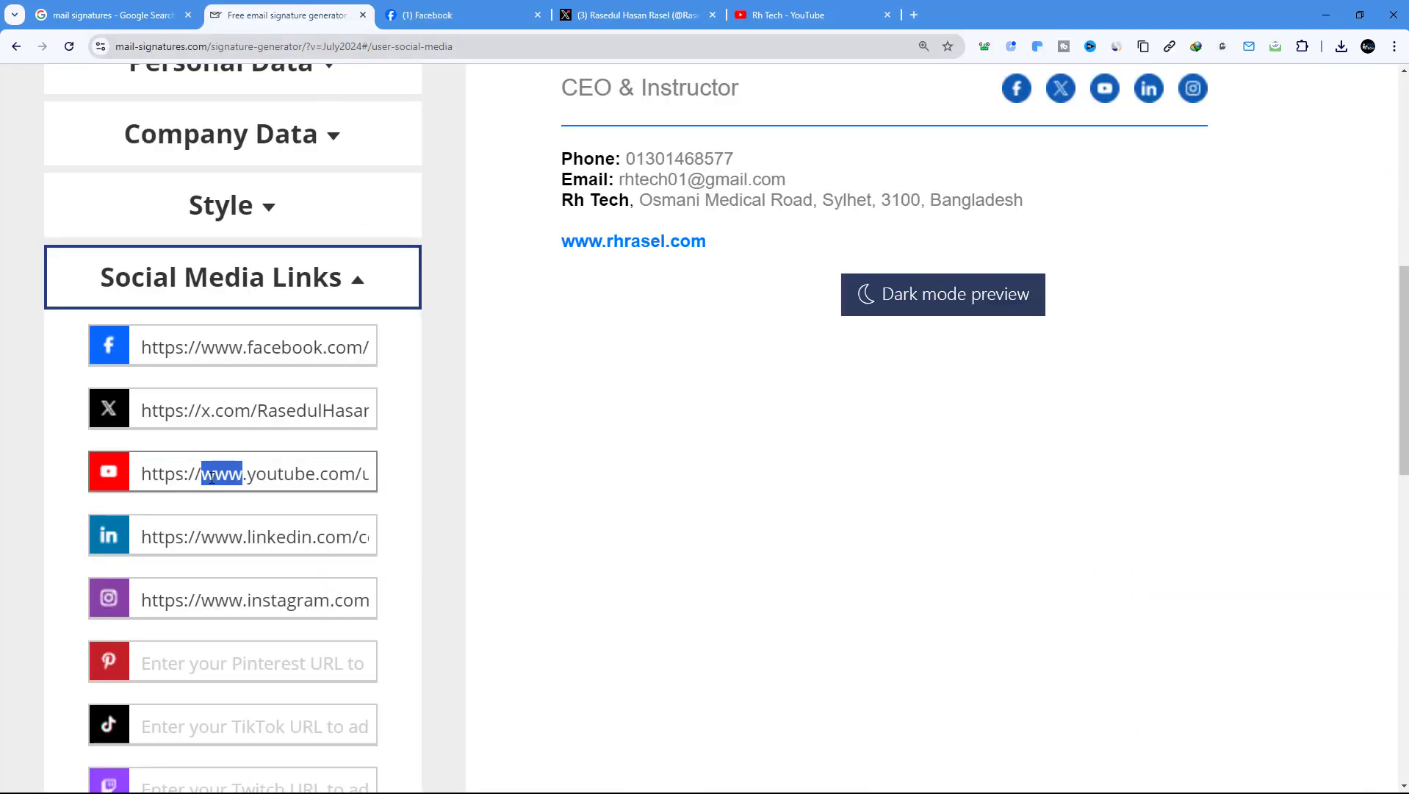
{"action": "triple_click", "coordinate": [211, 477]}
{"action": "right_click", "coordinate": [208, 473]}
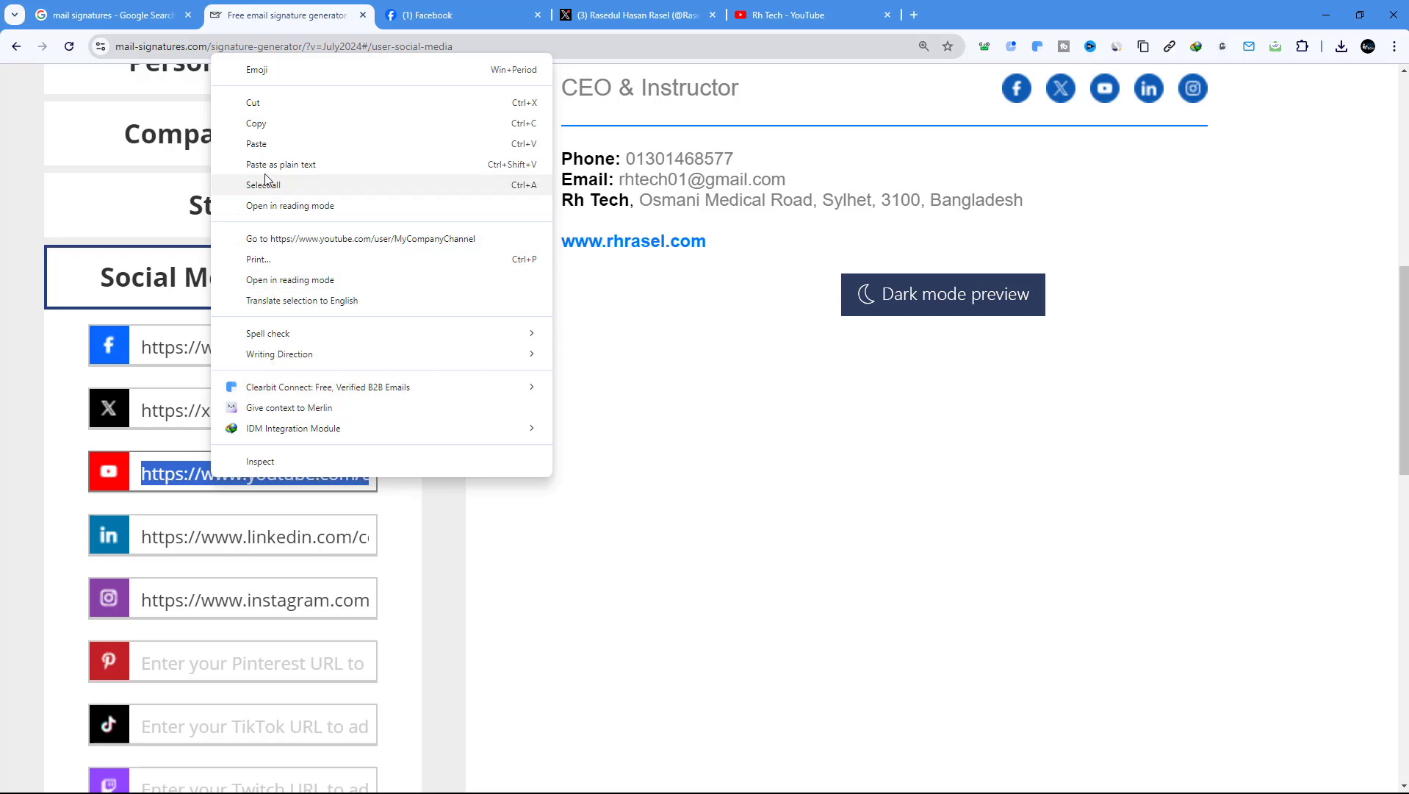
{"action": "left_click", "coordinate": [281, 147]}
Load LinkedIn via 'li', open the personal profile and copy its URL for the generator
{"action": "left_click", "coordinate": [917, 15]}
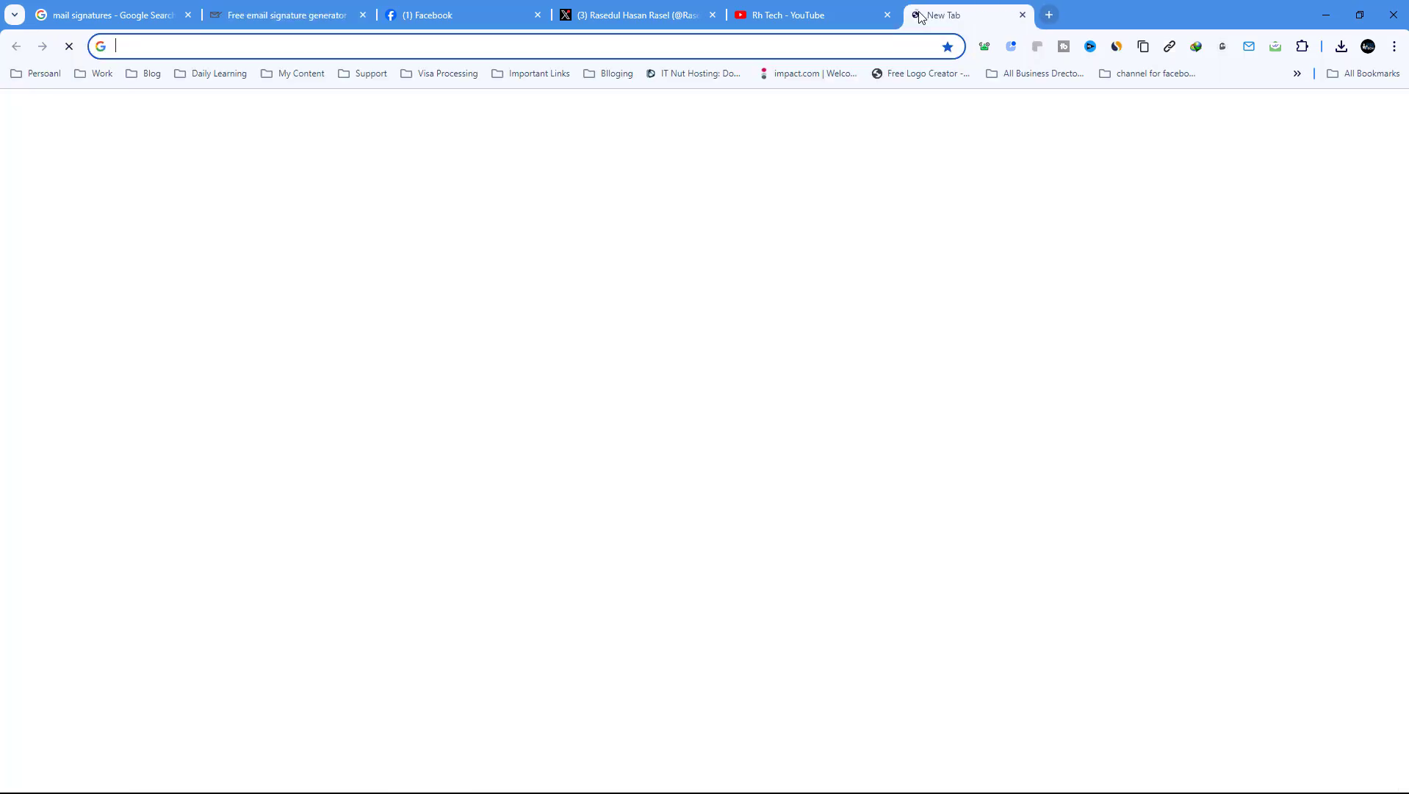
{"action": "type", "text": "li"}
{"action": "key", "text": "Return"}
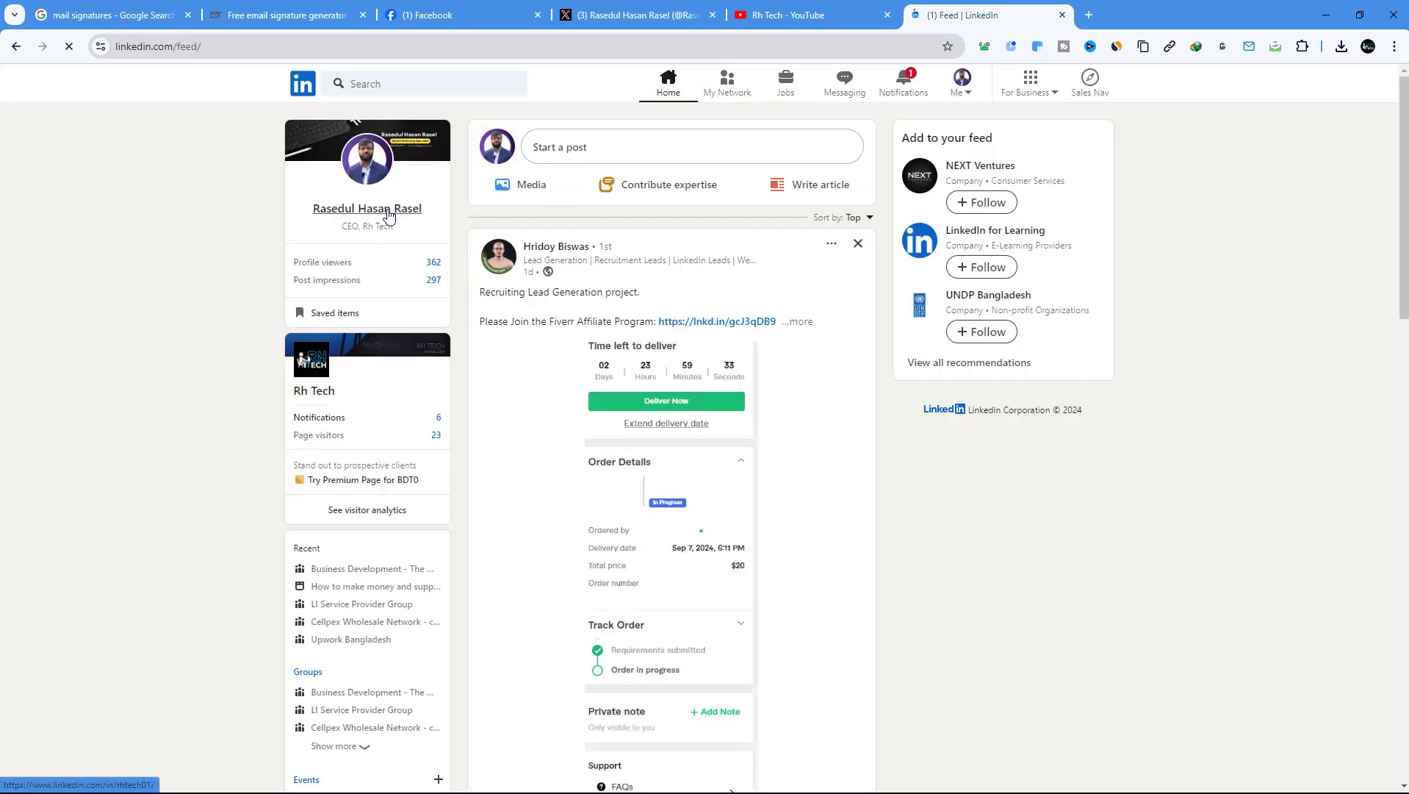
{"action": "left_click", "coordinate": [389, 211]}
{"action": "left_click", "coordinate": [210, 46]}
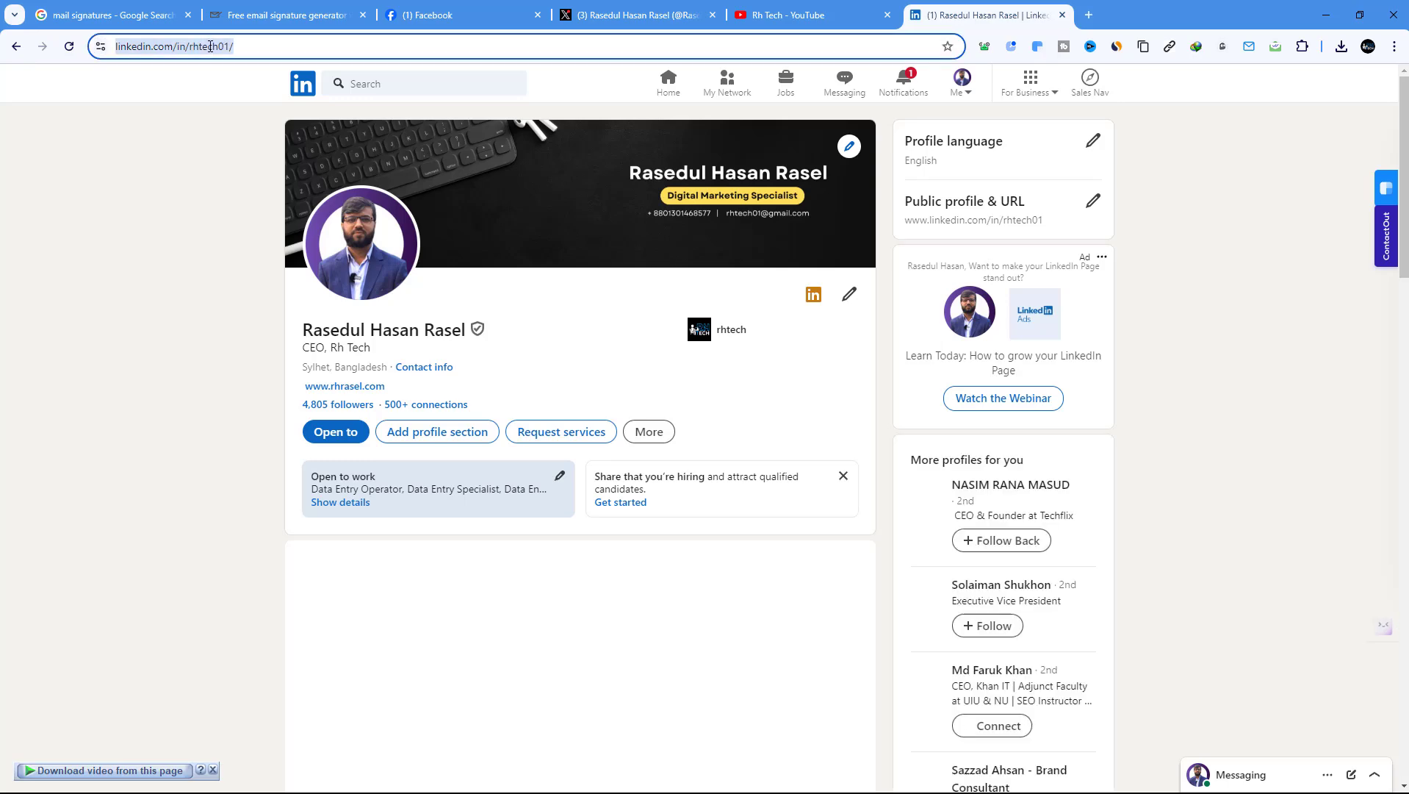
{"action": "right_click", "coordinate": [211, 46]}
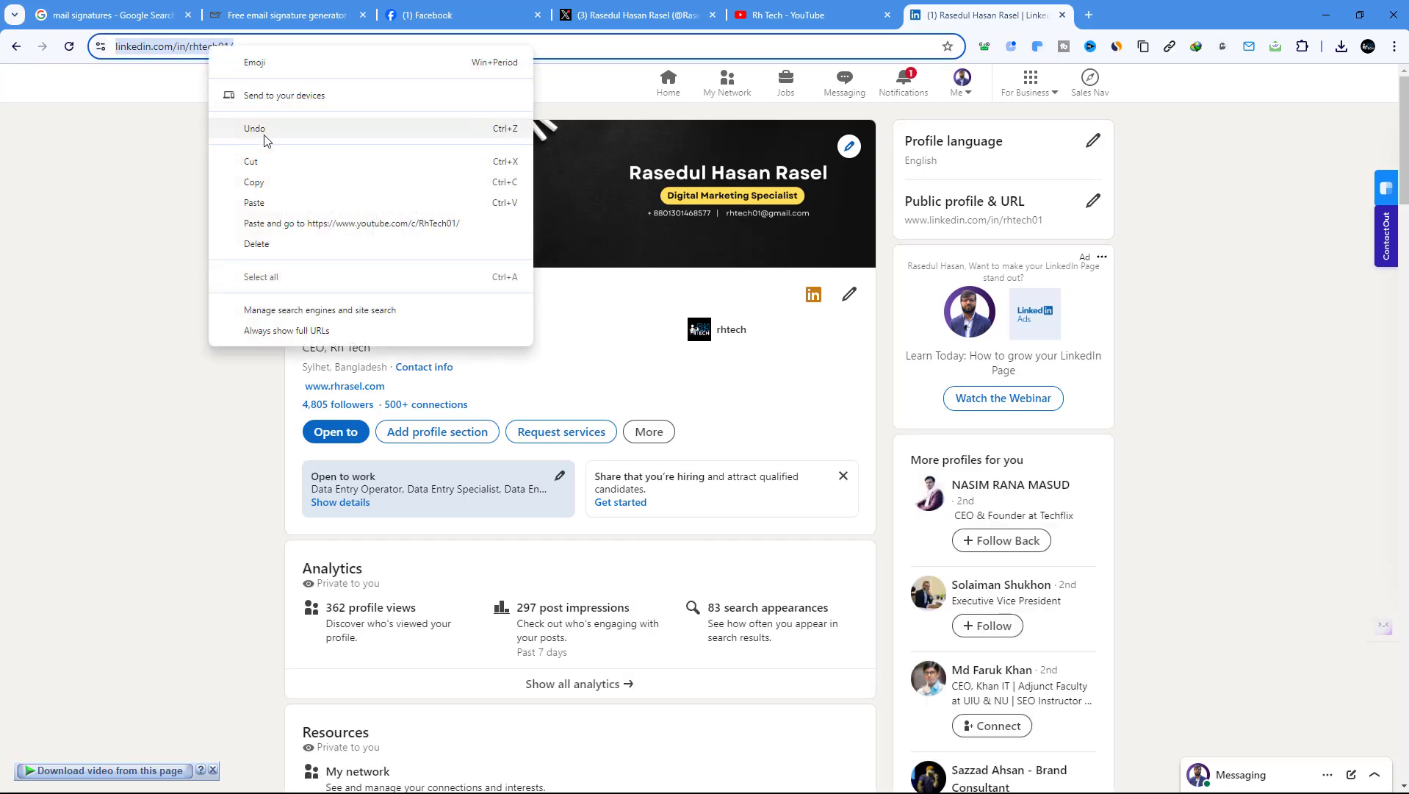
{"action": "left_click", "coordinate": [272, 184]}
{"action": "left_click", "coordinate": [286, 15]}
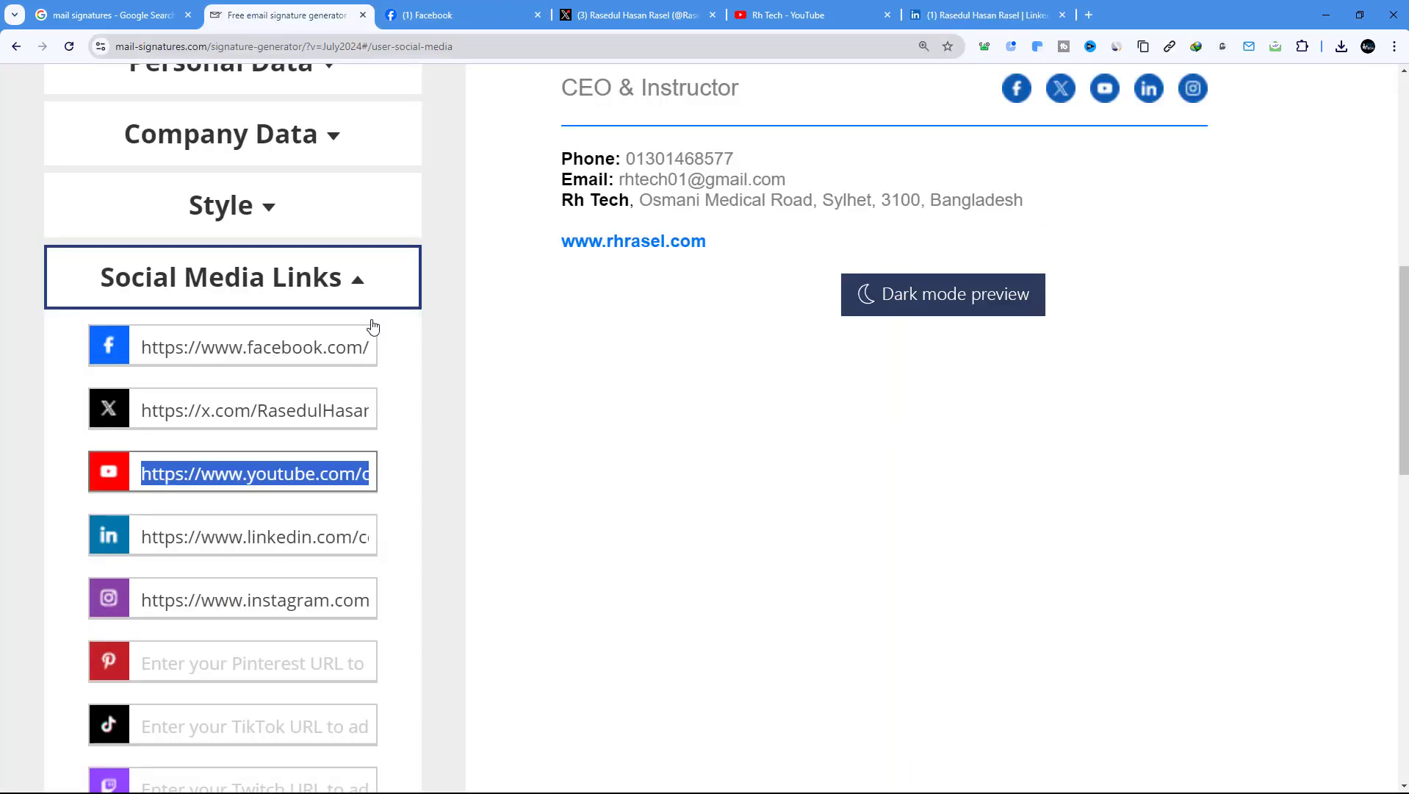
{"action": "right_click", "coordinate": [233, 478]}
Replace the sample LinkedIn link with the personal LinkedIn profile URL
{"action": "left_click", "coordinate": [231, 540]}
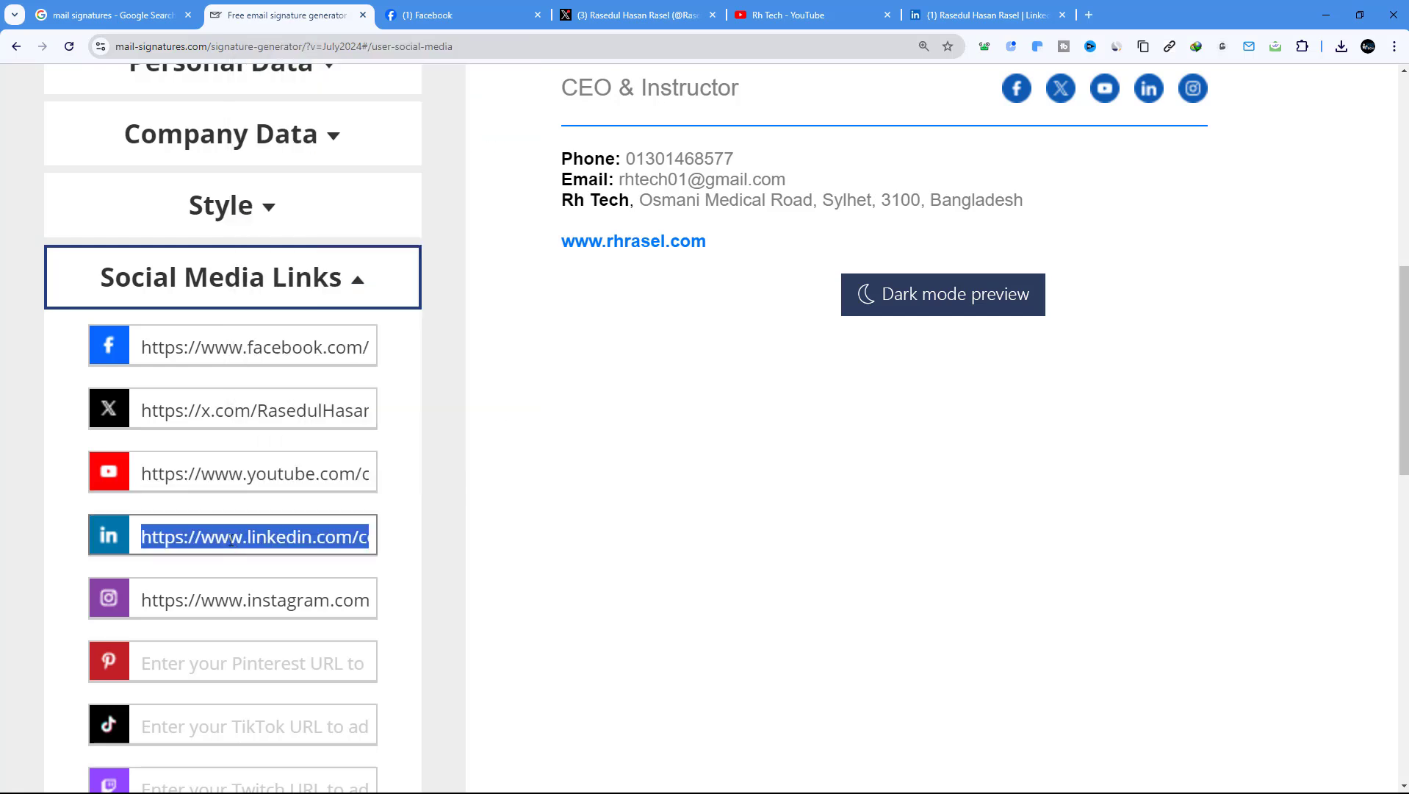
{"action": "right_click", "coordinate": [231, 540]}
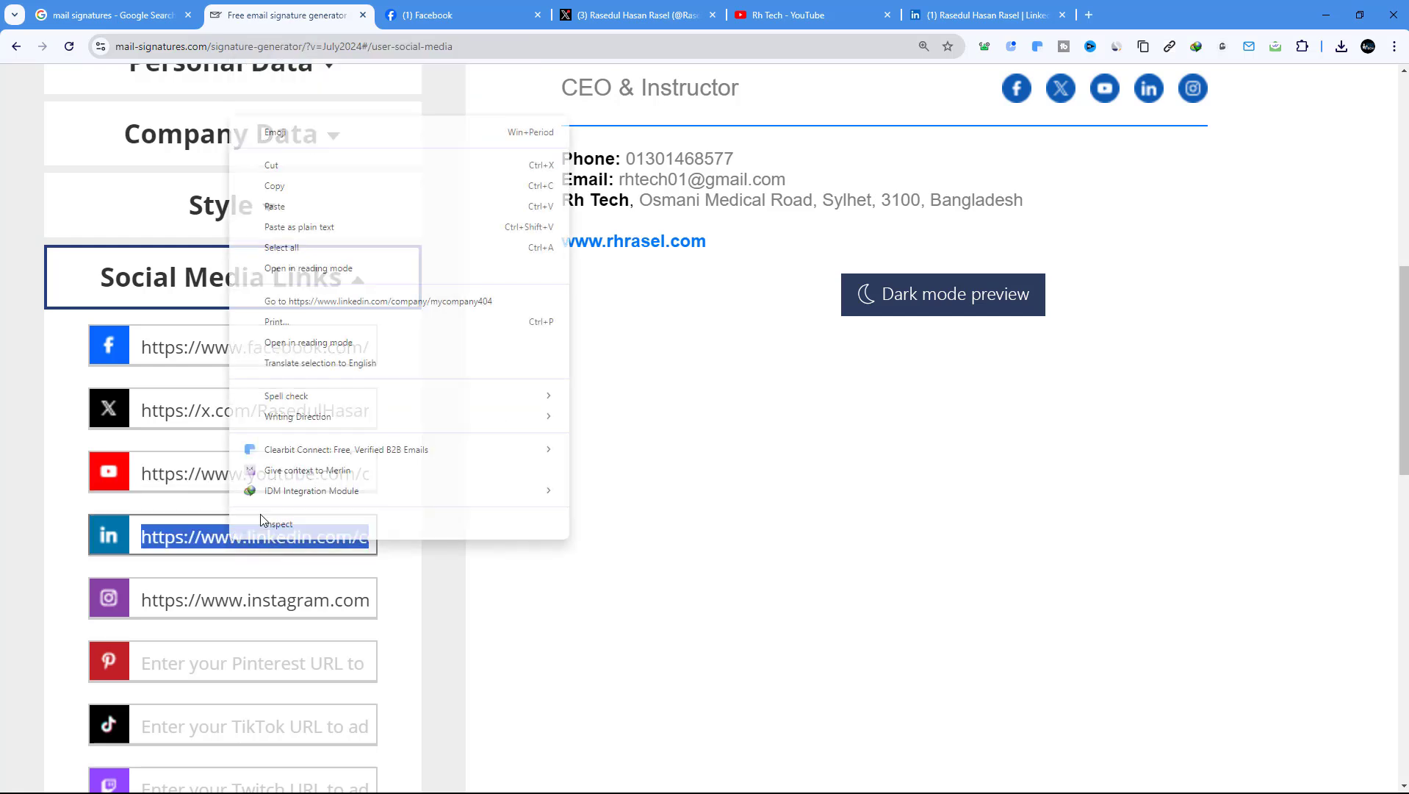
{"action": "left_click", "coordinate": [288, 206]}
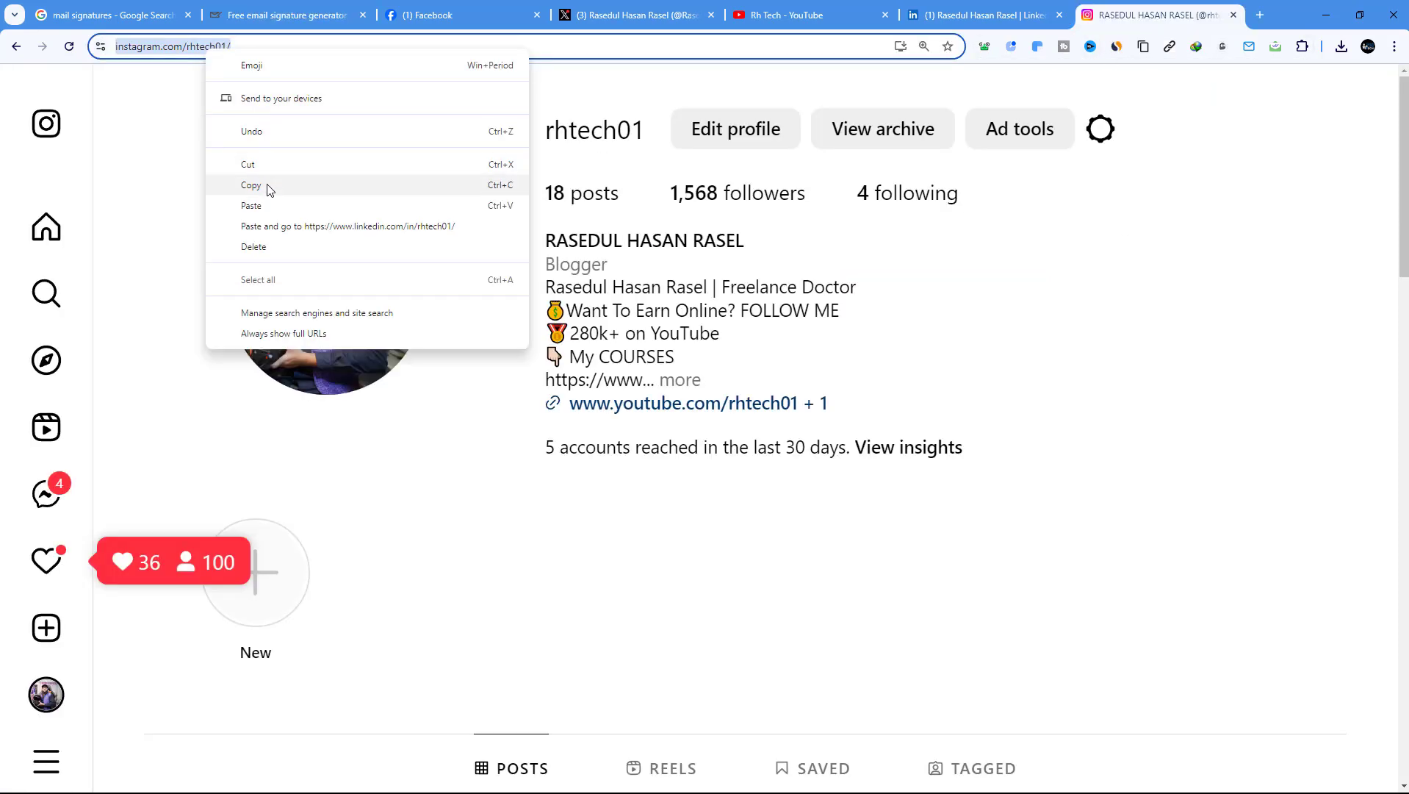
Copy the Instagram profile URL and paste it into the Instagram link field
{"action": "left_click", "coordinate": [270, 188]}
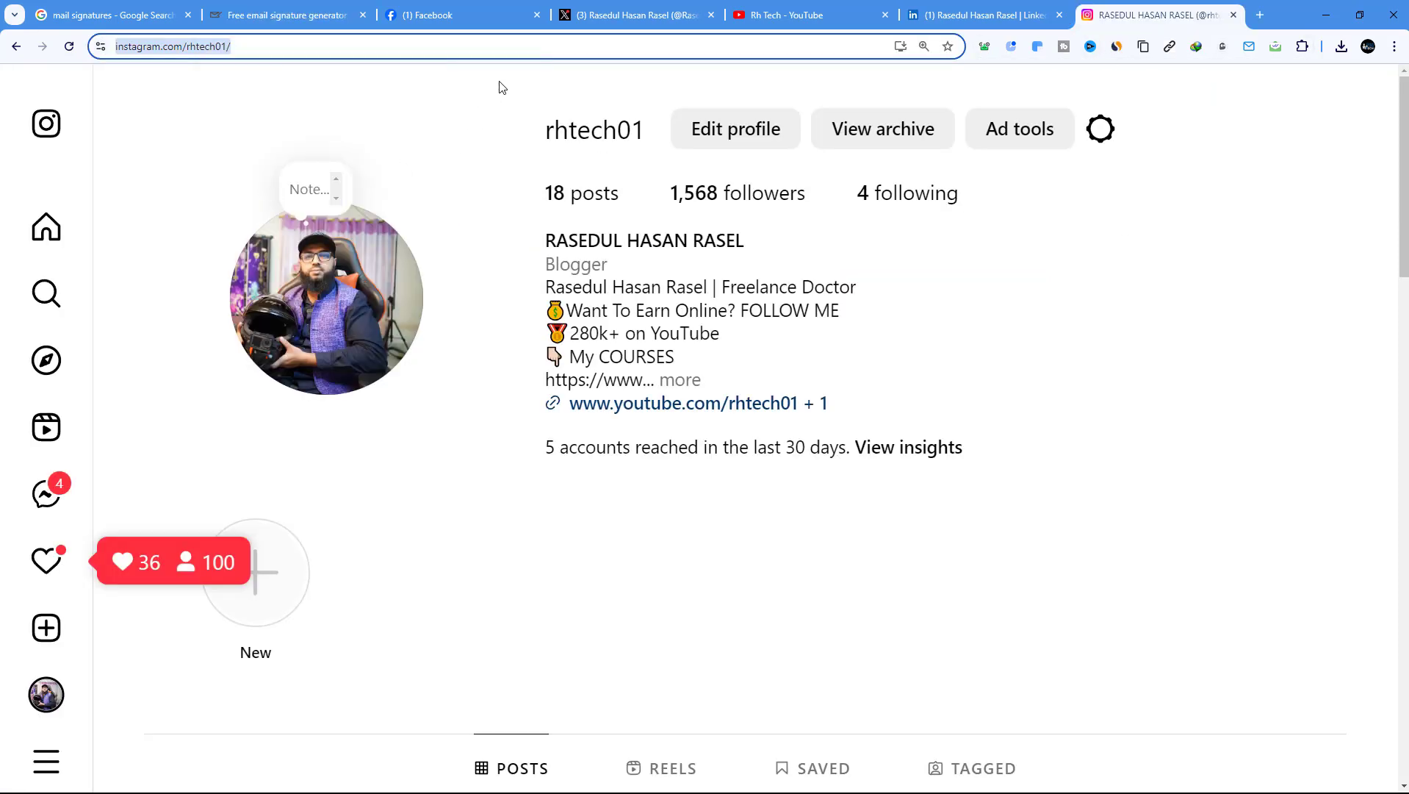
{"action": "left_click", "coordinate": [311, 10]}
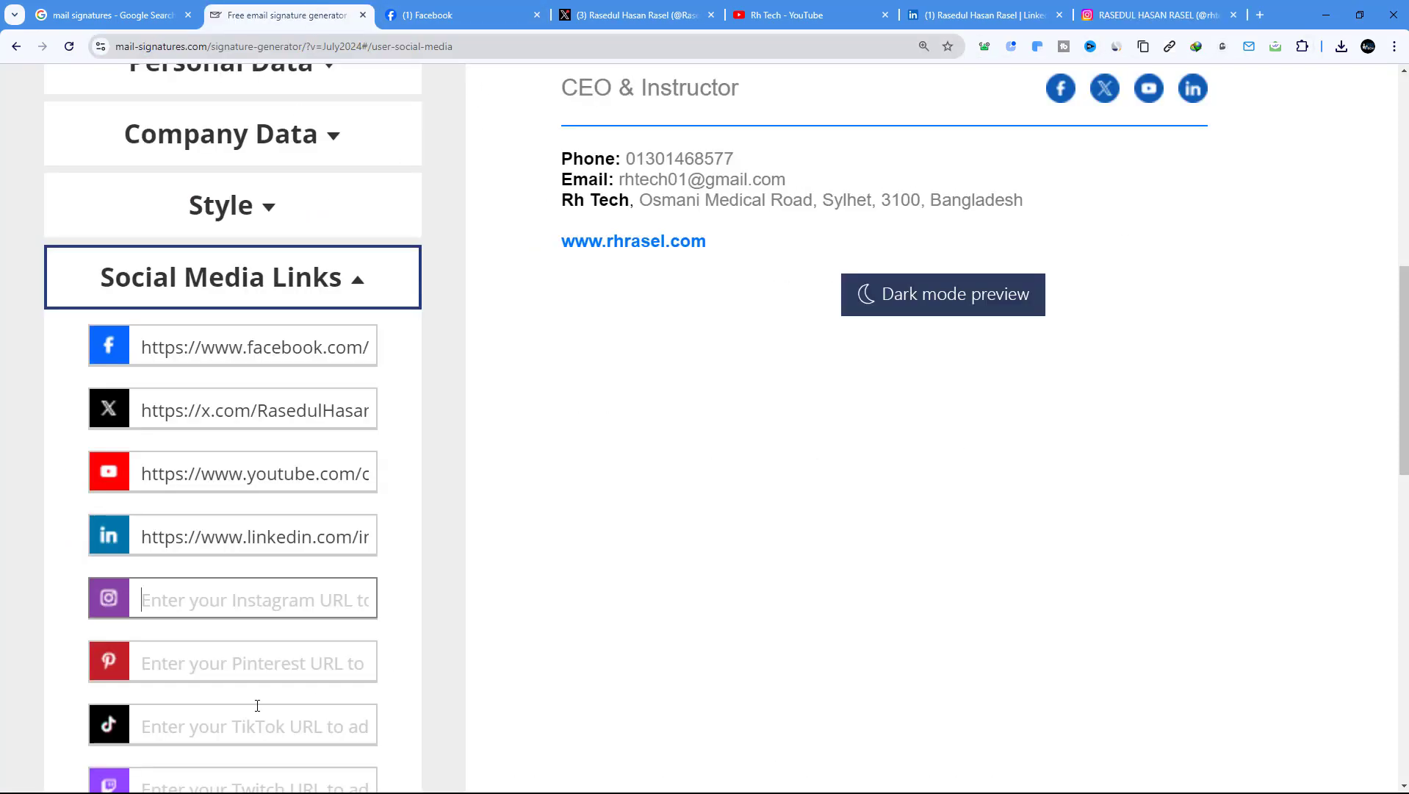
{"action": "right_click", "coordinate": [227, 599]}
{"action": "left_click", "coordinate": [260, 405]}
{"action": "scroll", "coordinate": [371, 662], "scroll_direction": "down", "scroll_amount": 10}
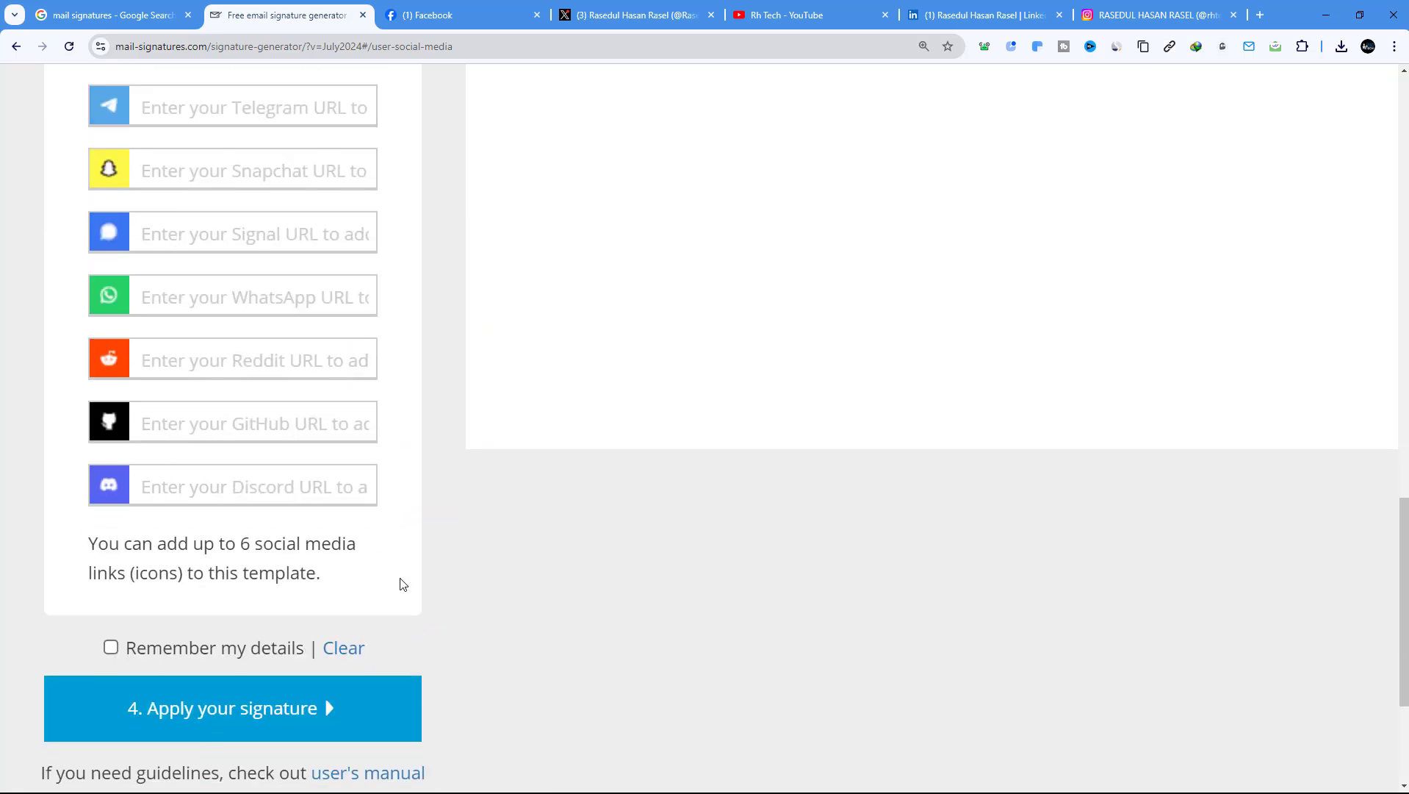
{"action": "scroll", "coordinate": [403, 584], "scroll_direction": "down", "scroll_amount": 3}
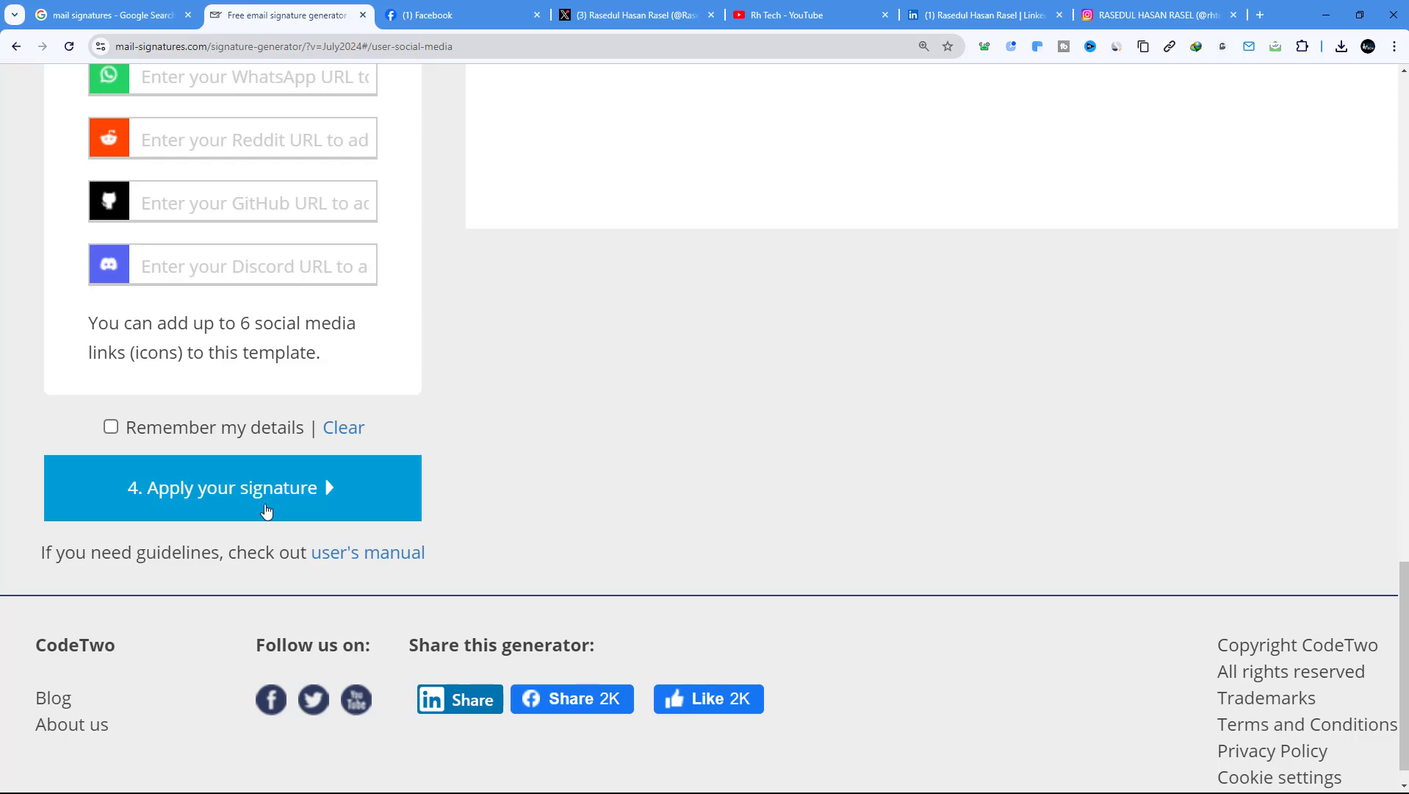
Apply the finished signature and review the Gmail setup instructions
{"action": "left_click", "coordinate": [270, 494]}
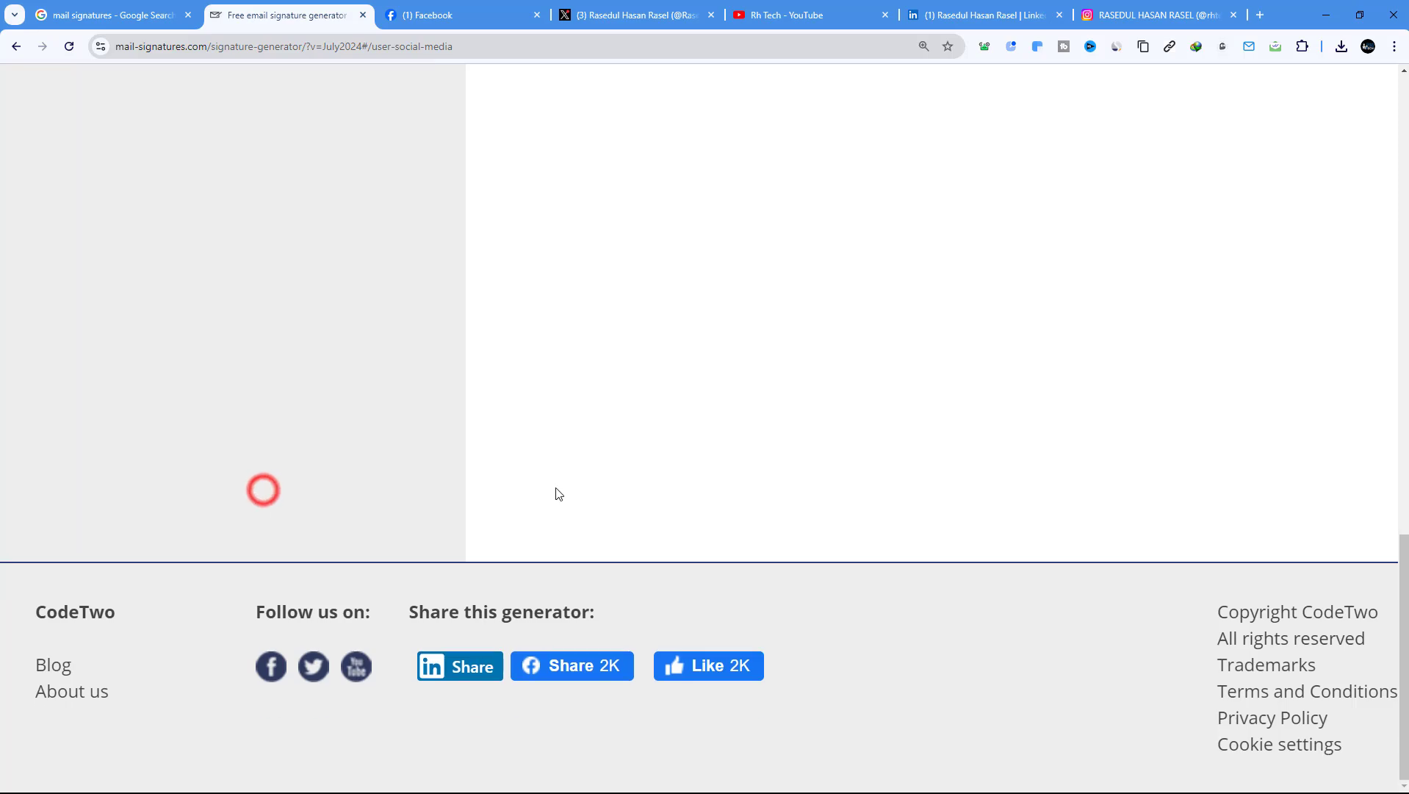
{"action": "scroll", "coordinate": [601, 623], "scroll_direction": "up", "scroll_amount": 10}
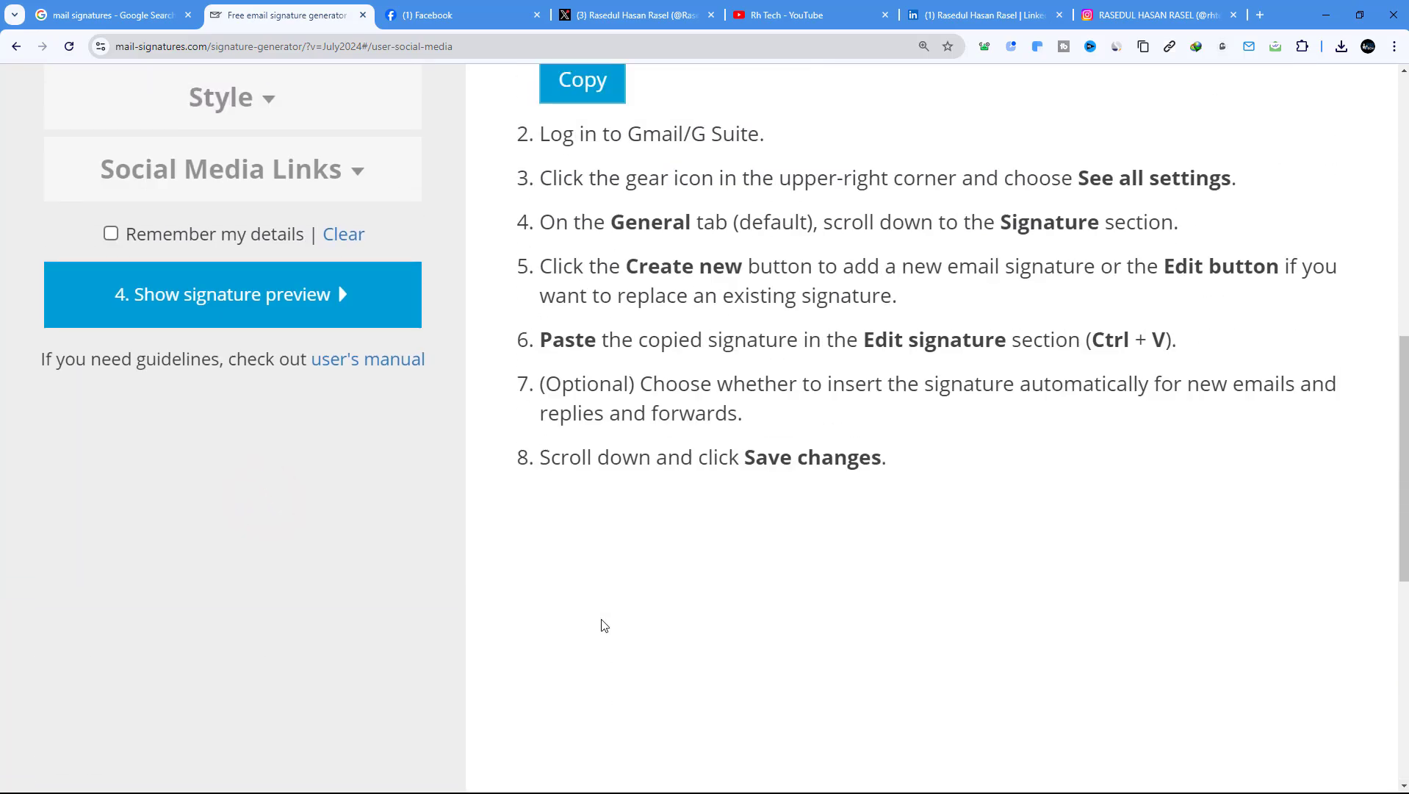
{"action": "scroll", "coordinate": [601, 623], "scroll_direction": "up", "scroll_amount": 3}
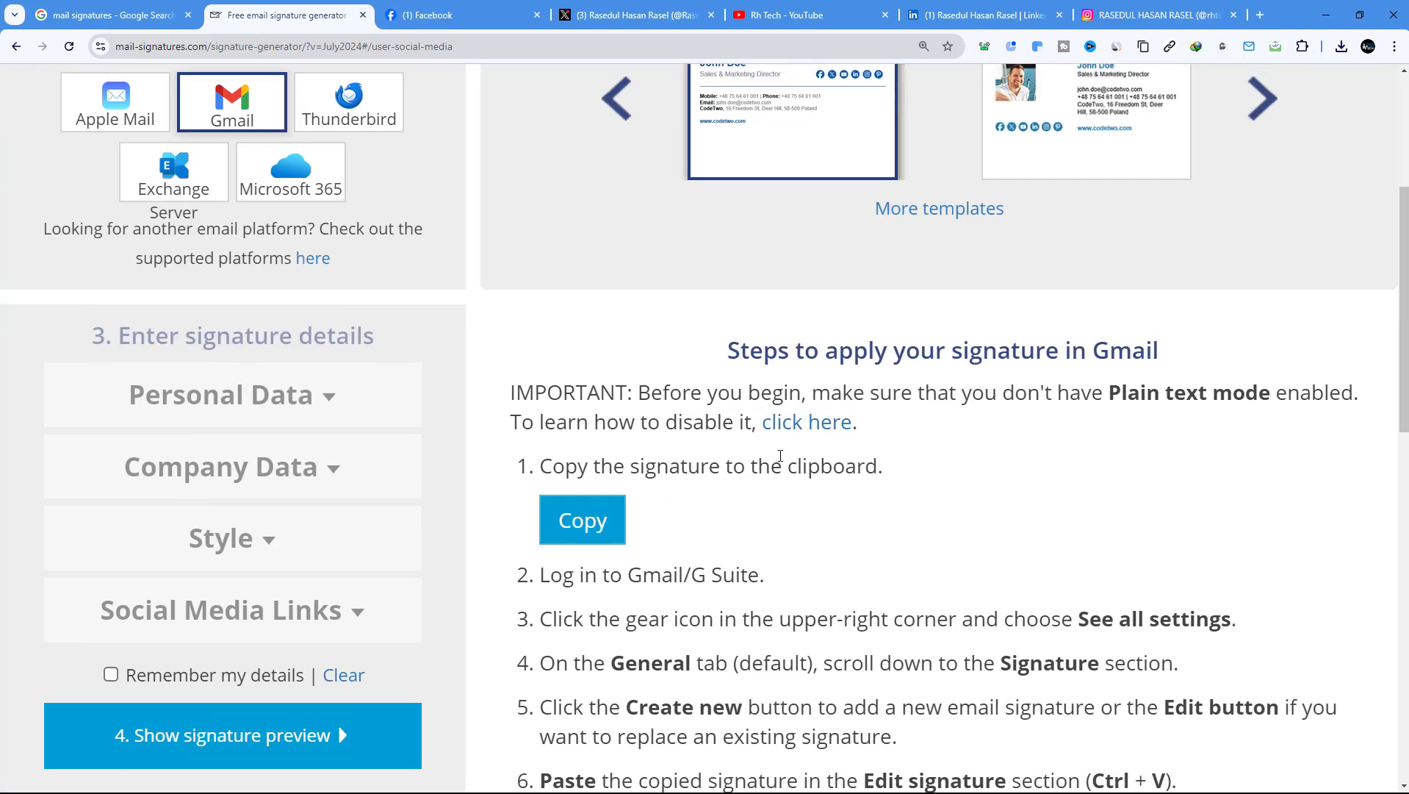
{"action": "scroll", "coordinate": [801, 477], "scroll_direction": "up", "scroll_amount": 2}
{"action": "scroll", "coordinate": [824, 506], "scroll_direction": "down", "scroll_amount": 2}
{"action": "scroll", "coordinate": [1143, 503], "scroll_direction": "down", "scroll_amount": 3}
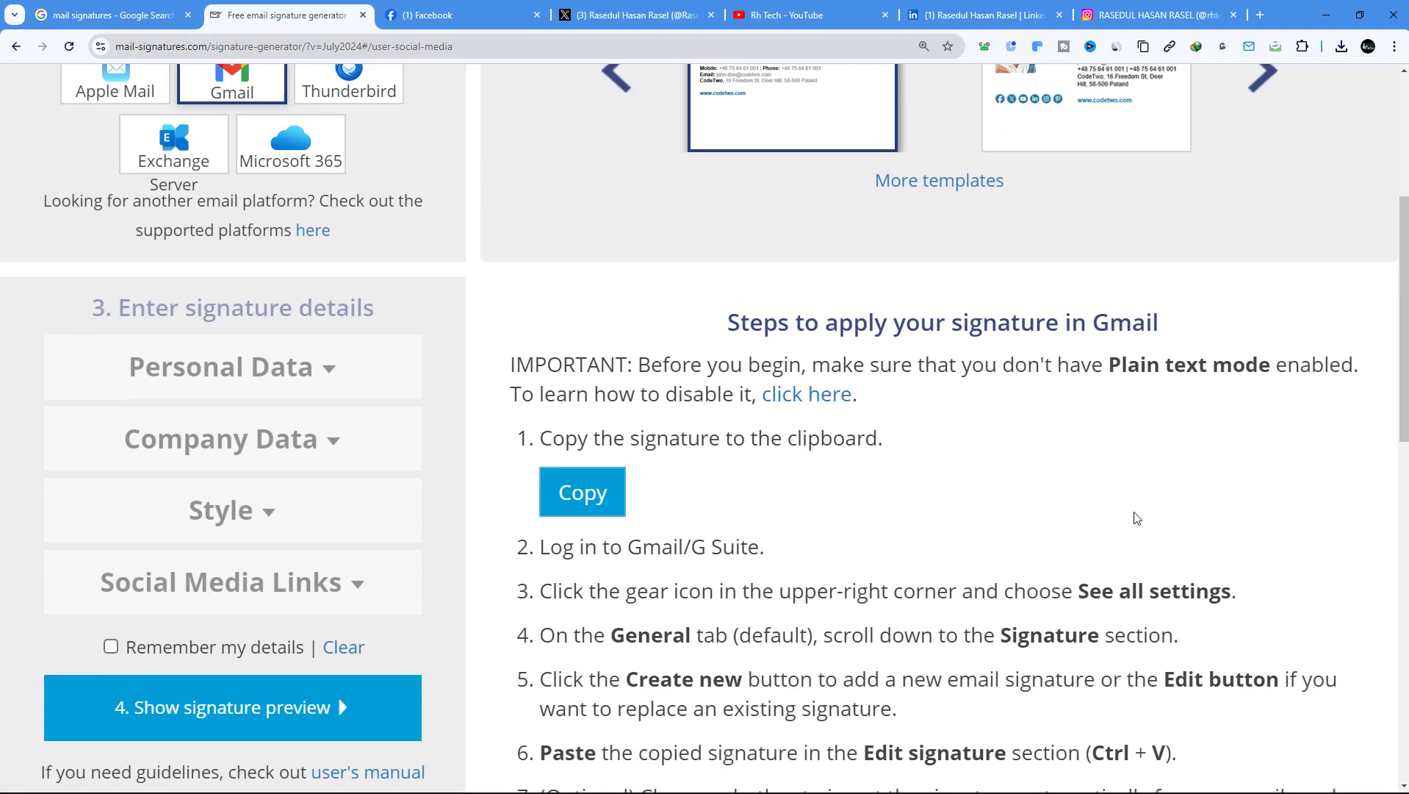
{"action": "scroll", "coordinate": [788, 612], "scroll_direction": "up", "scroll_amount": 7}
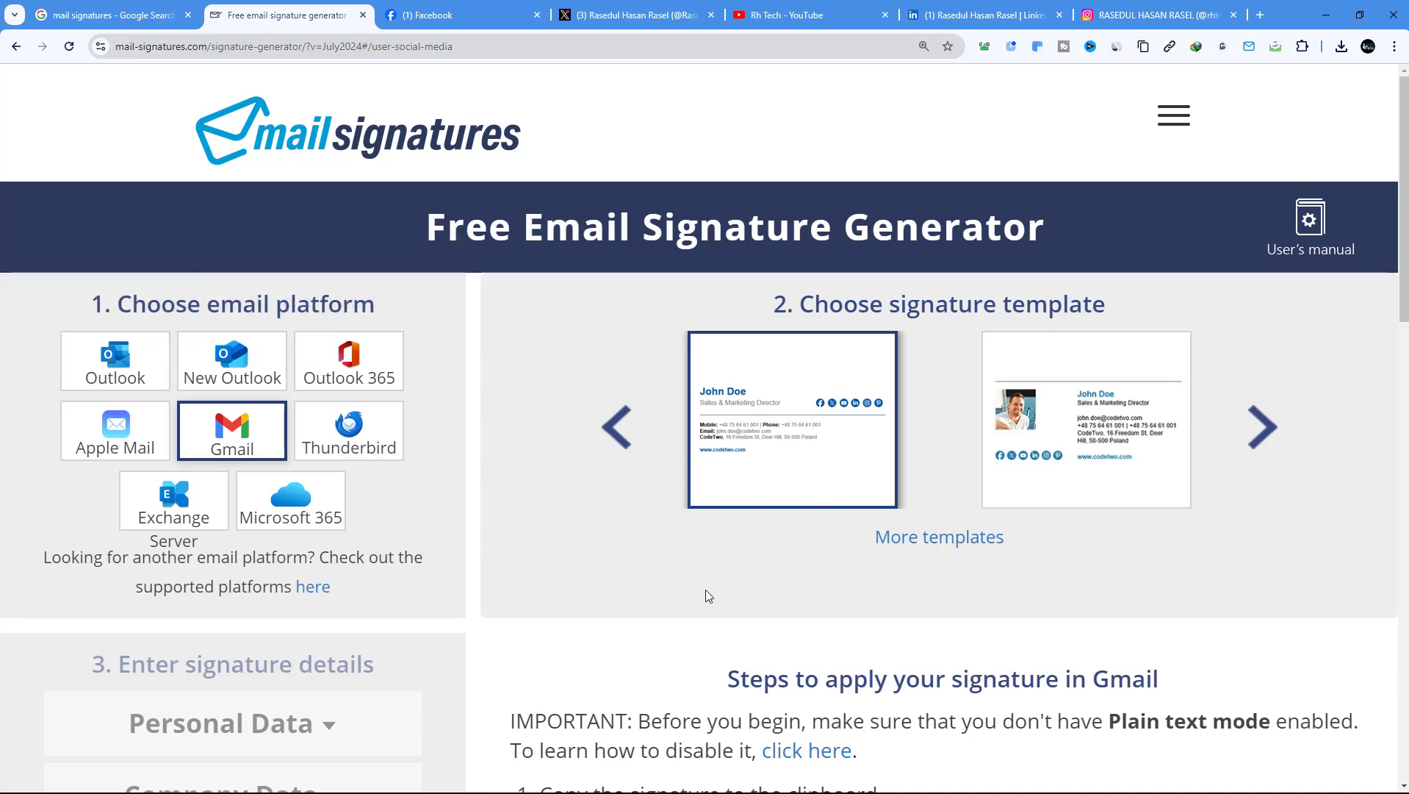
Copy the finished signature to the clipboard and open a new blank browser tab
{"action": "scroll", "coordinate": [1079, 565], "scroll_direction": "down", "scroll_amount": 7}
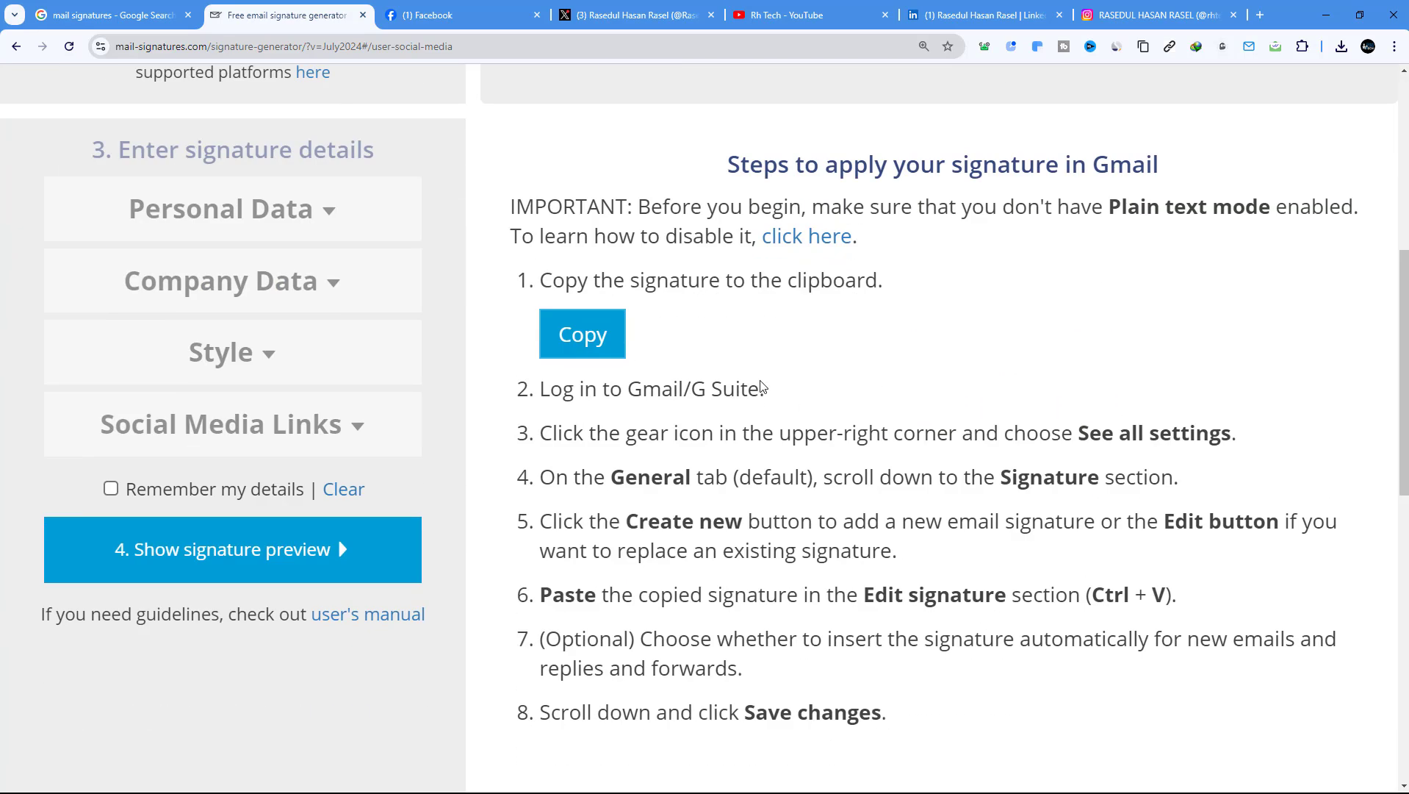
{"action": "left_click", "coordinate": [615, 338]}
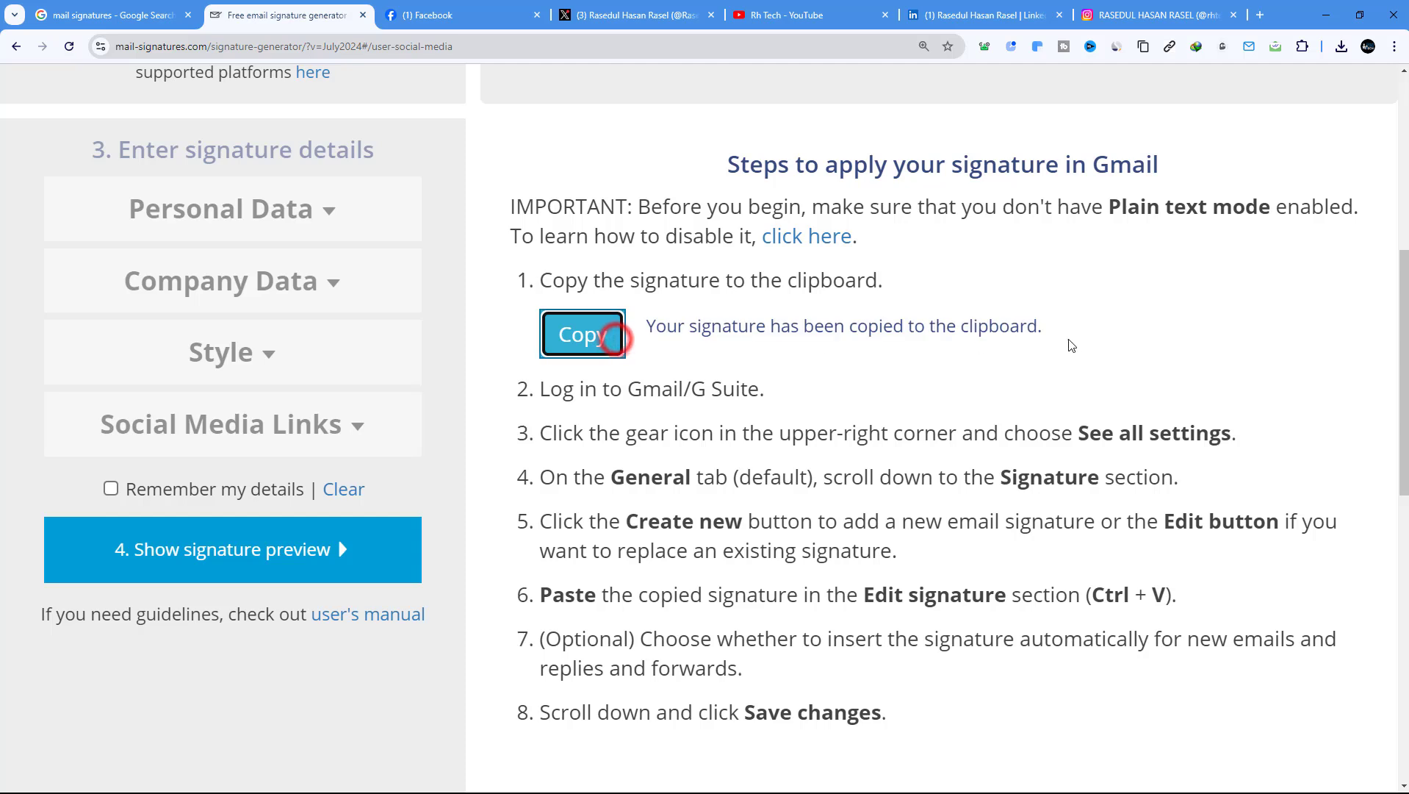
{"action": "left_click", "coordinate": [1257, 18]}
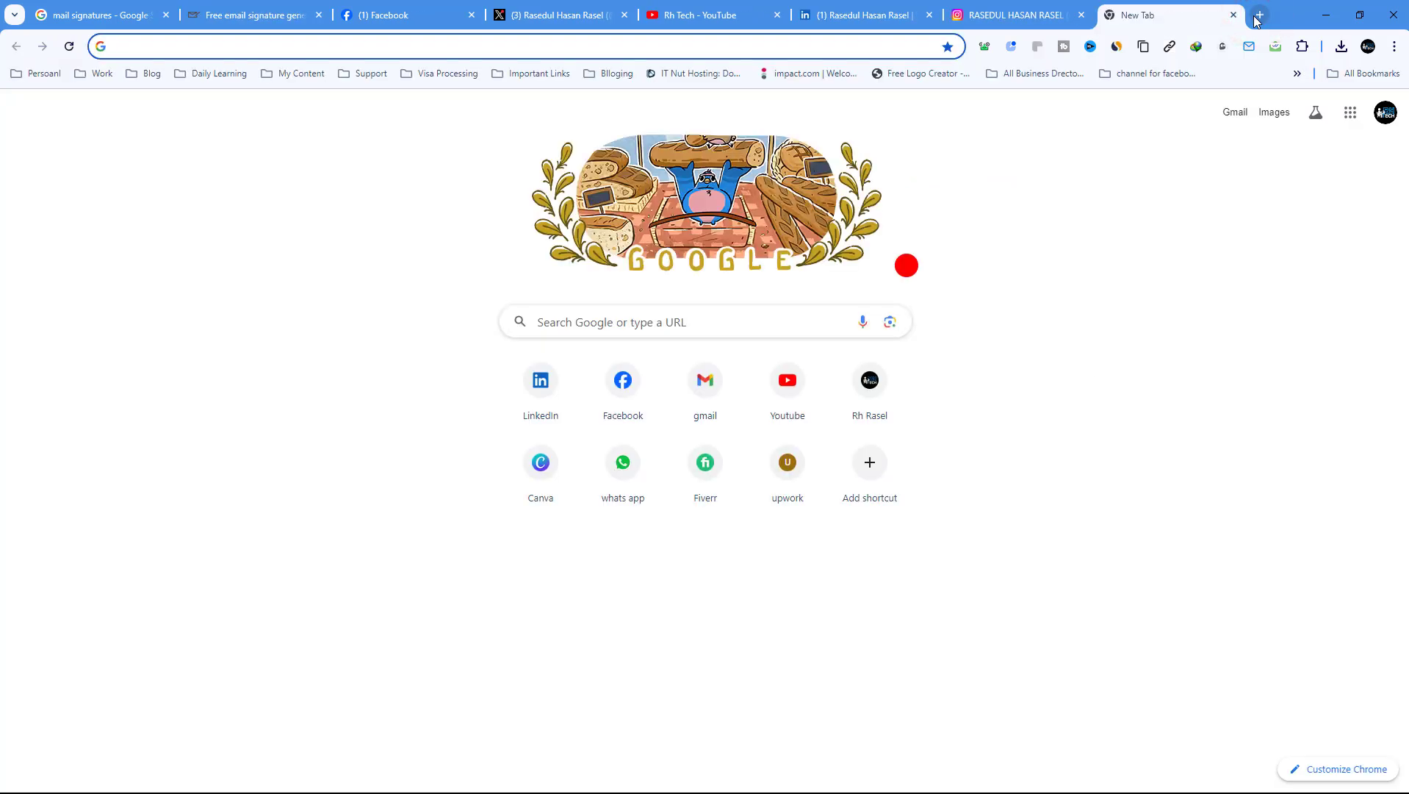
Load Gmail by typing 'gmail' and open See all settings from Quick settings
{"action": "type", "text": "gmail"}
{"action": "key", "text": "Return"}
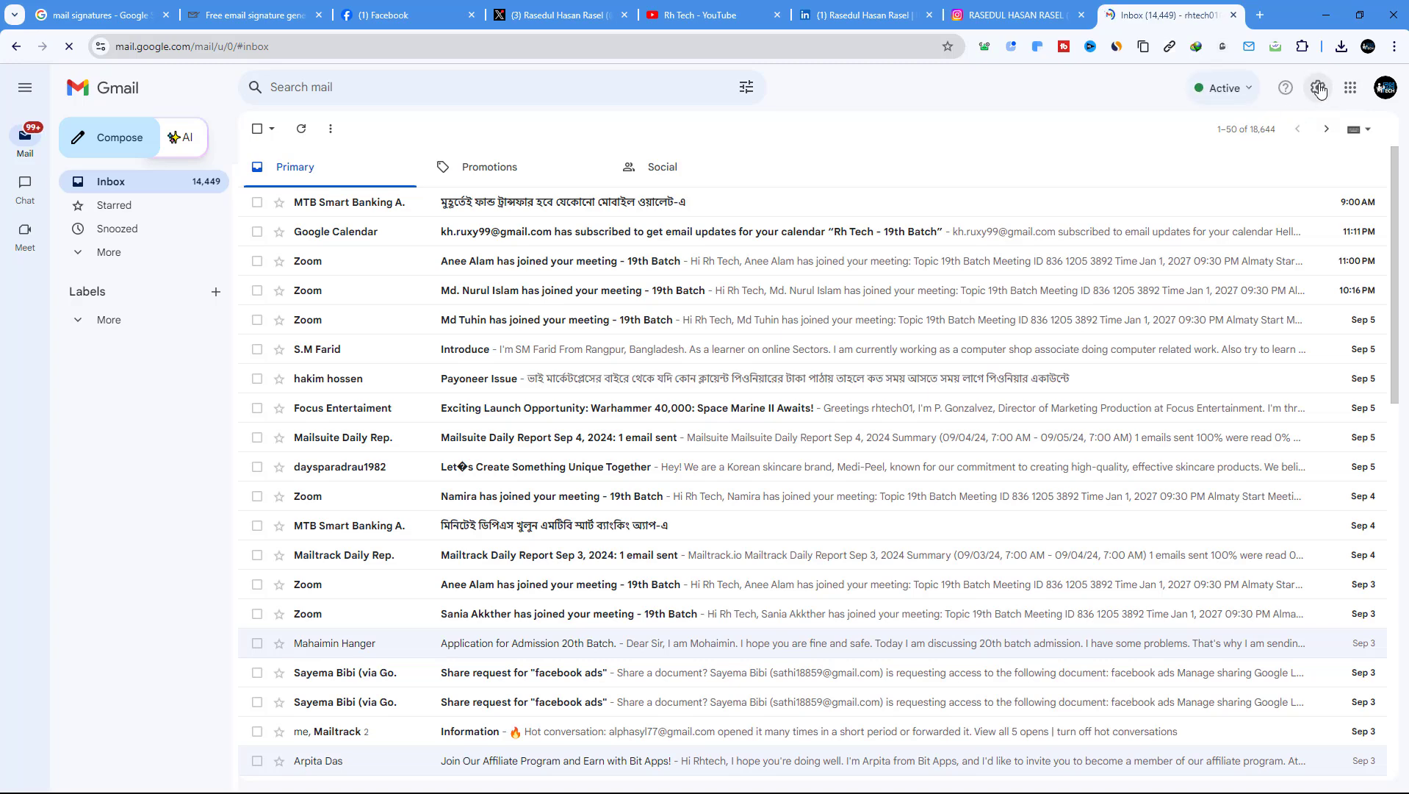
{"action": "left_click", "coordinate": [1317, 86]}
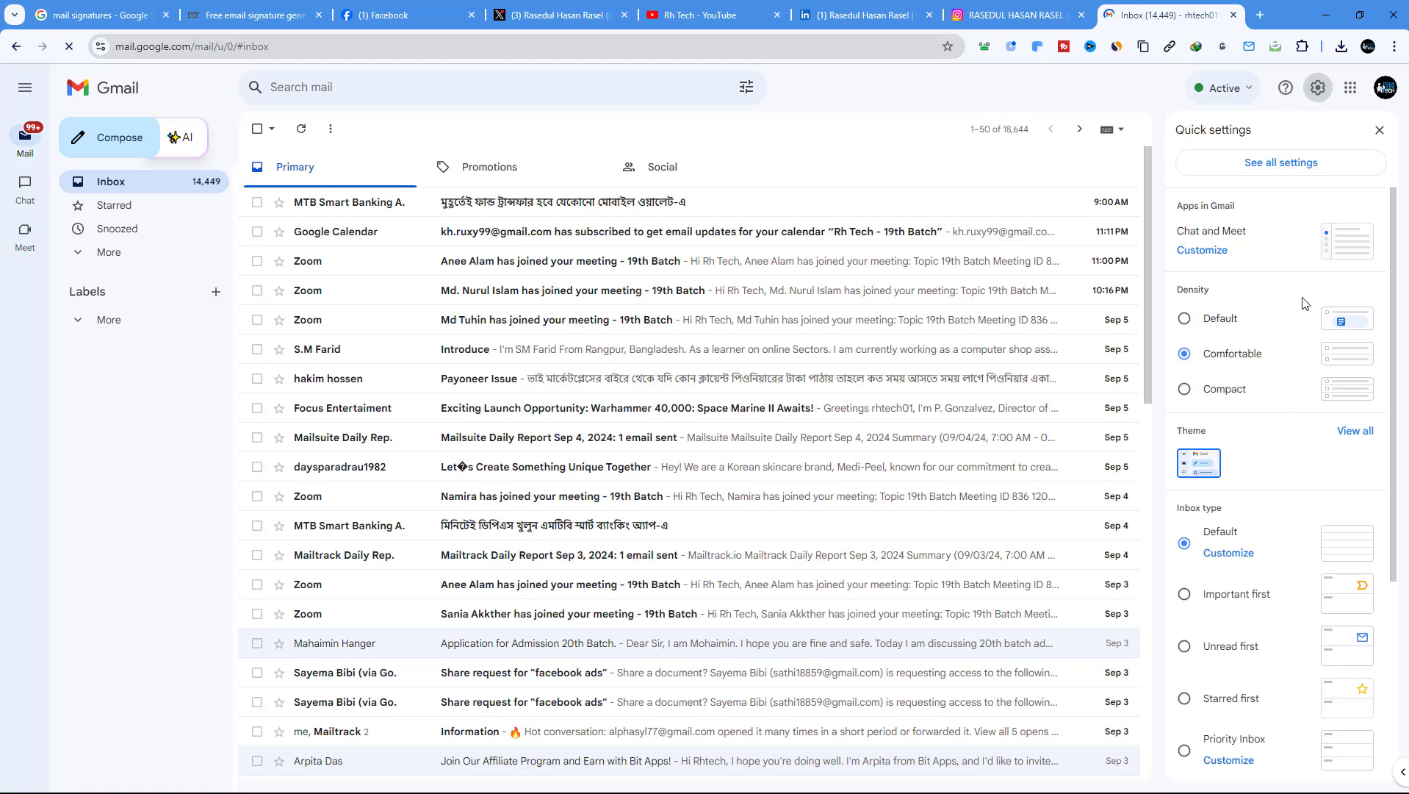
{"action": "left_click", "coordinate": [1282, 169]}
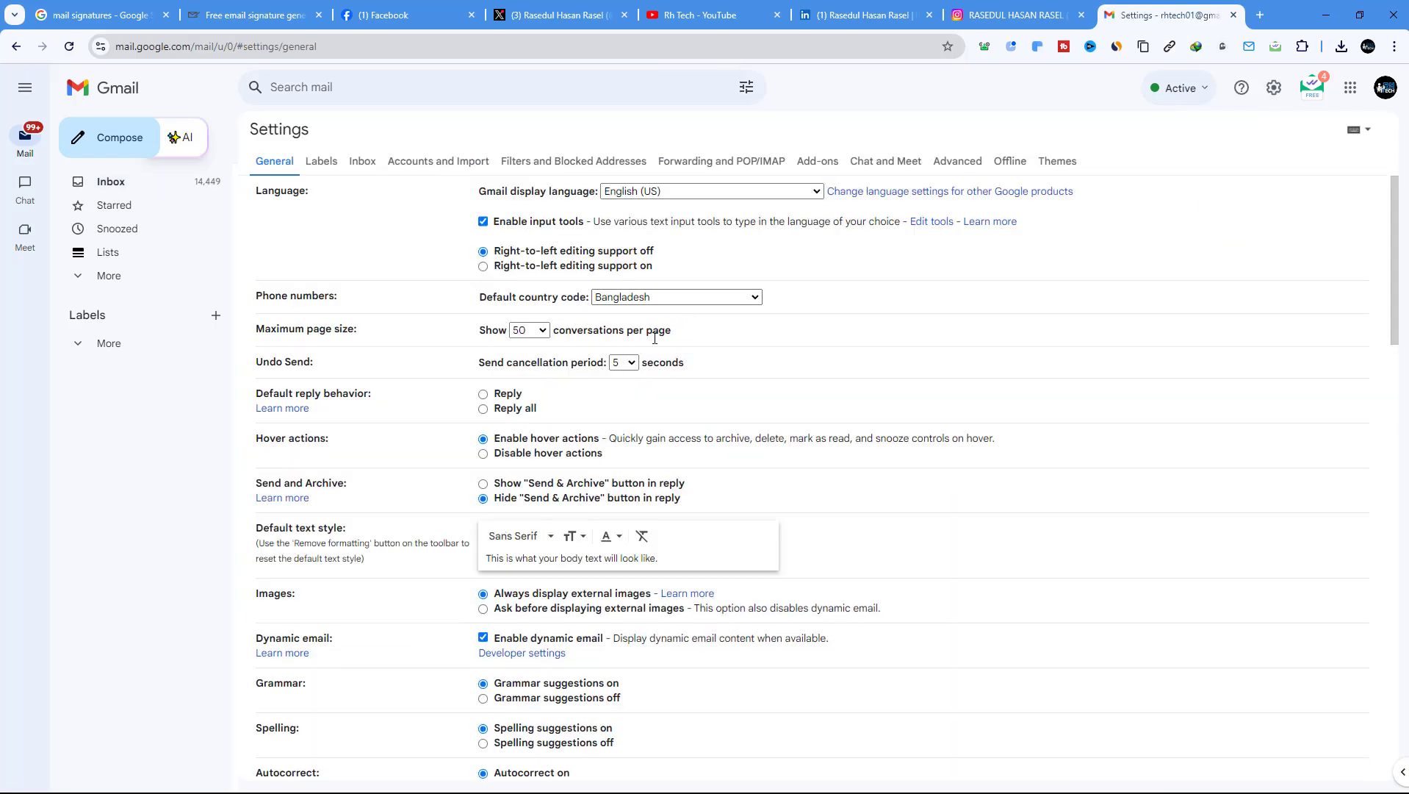
Delete the existing Gmail signature and confirm the deletion
{"action": "scroll", "coordinate": [640, 377], "scroll_direction": "down", "scroll_amount": 5}
{"action": "scroll", "coordinate": [640, 377], "scroll_direction": "down", "scroll_amount": 10}
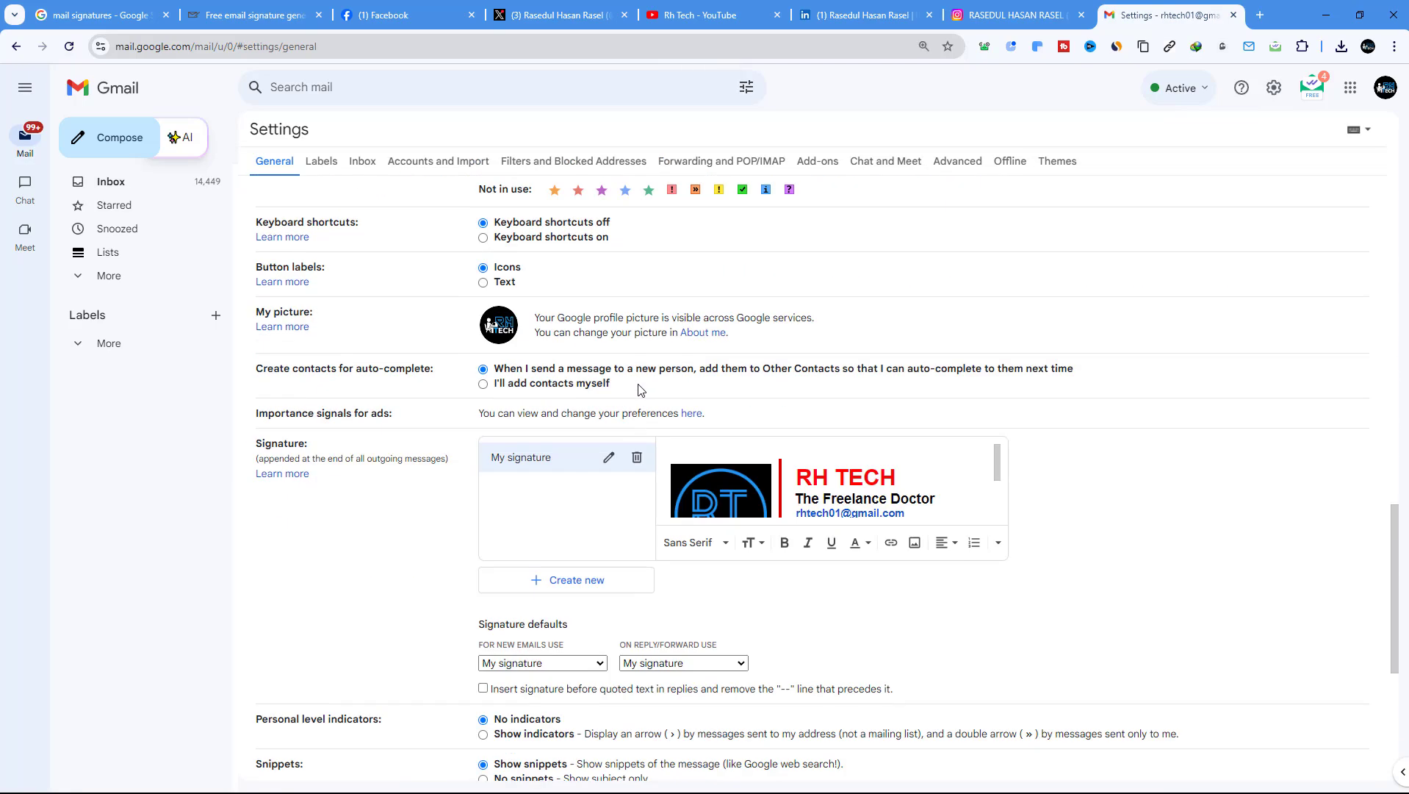
{"action": "scroll", "coordinate": [640, 377], "scroll_direction": "up", "scroll_amount": 2}
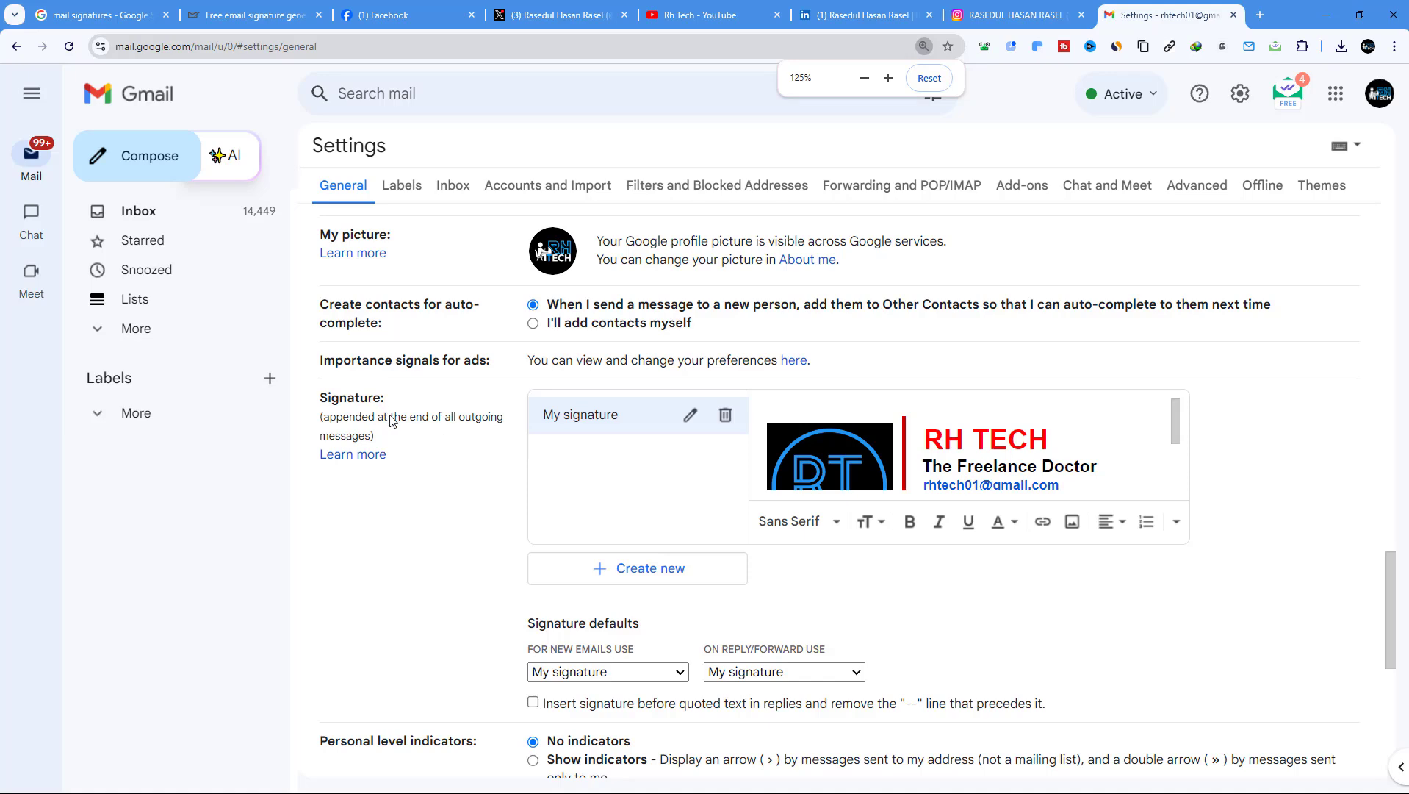
{"action": "left_click", "coordinate": [725, 414]}
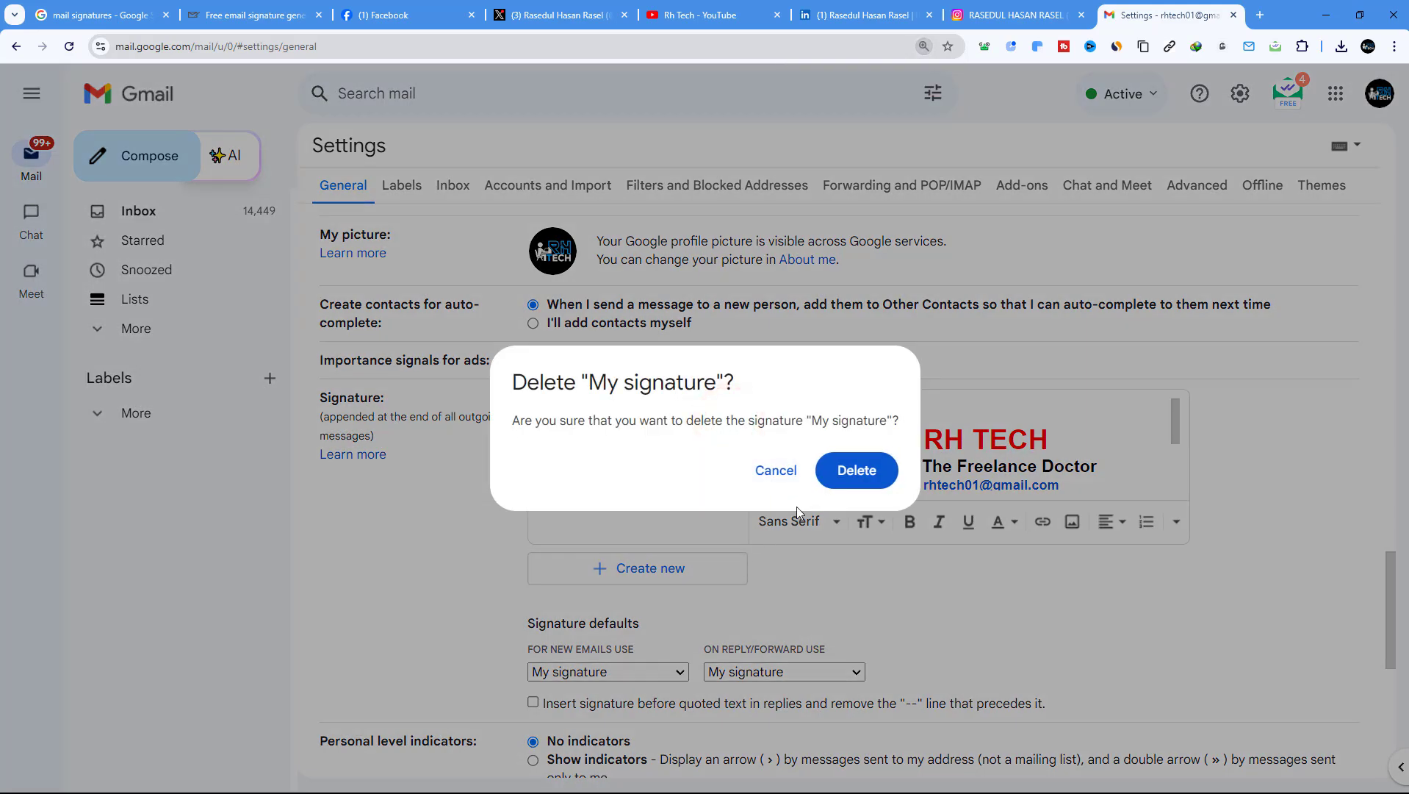
{"action": "left_click", "coordinate": [850, 472]}
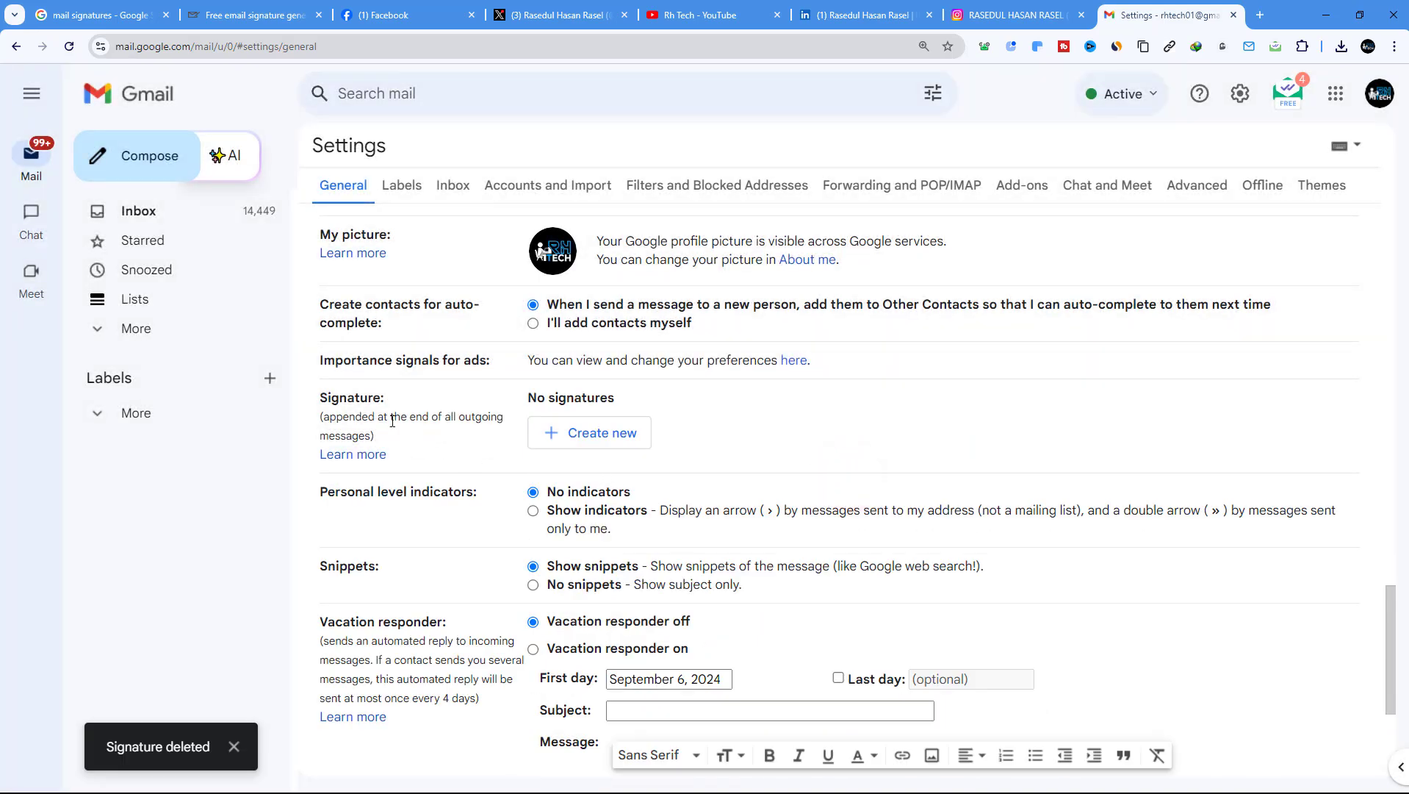
Create a new empty signature named 'My Signature'
{"action": "left_click", "coordinate": [588, 432]}
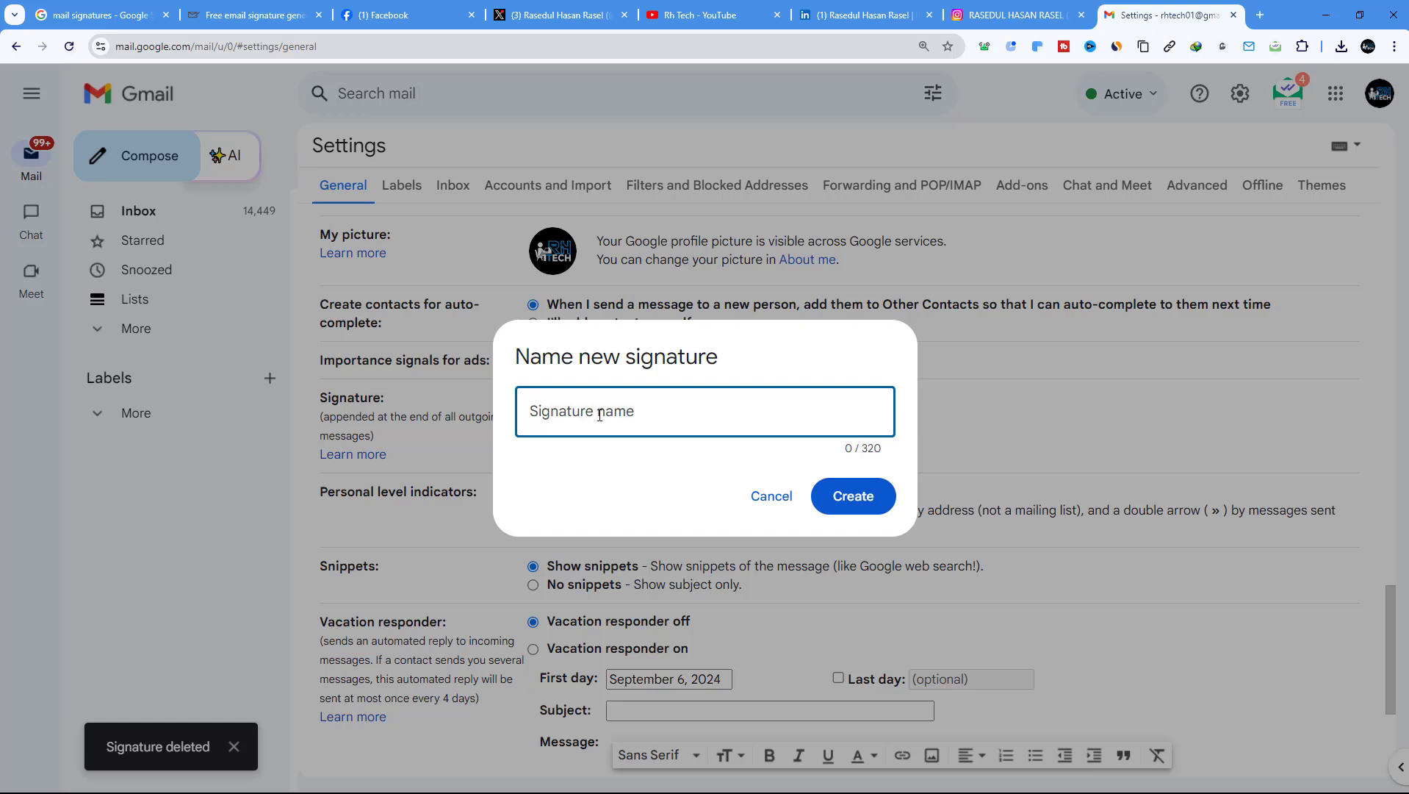
{"action": "type", "text": "My Signature"}
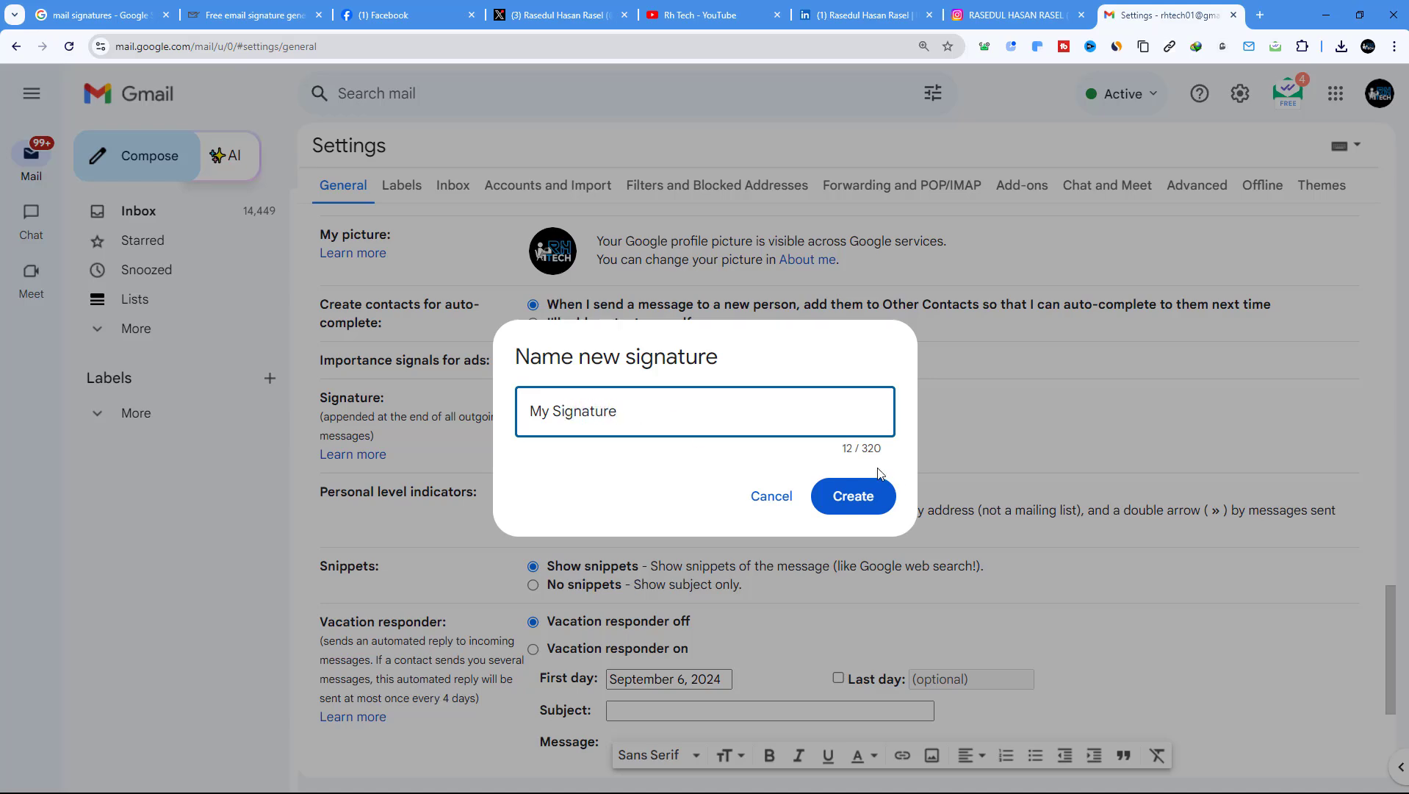
{"action": "left_click", "coordinate": [880, 498]}
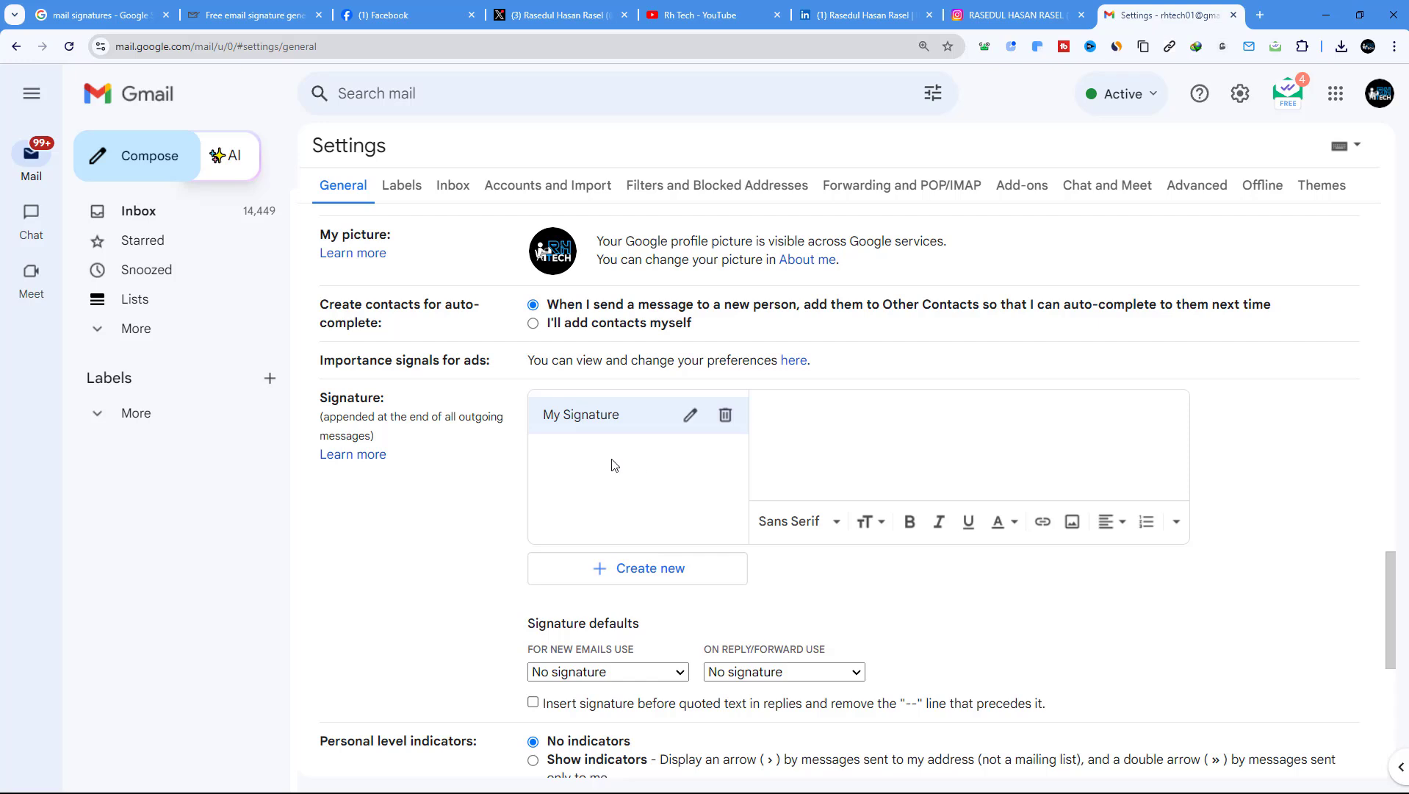
Paste the copied blue Rh Tech signature into the My Signature editor
{"action": "left_click", "coordinate": [613, 464]}
{"action": "left_click", "coordinate": [814, 405]}
{"action": "right_click", "coordinate": [813, 406]}
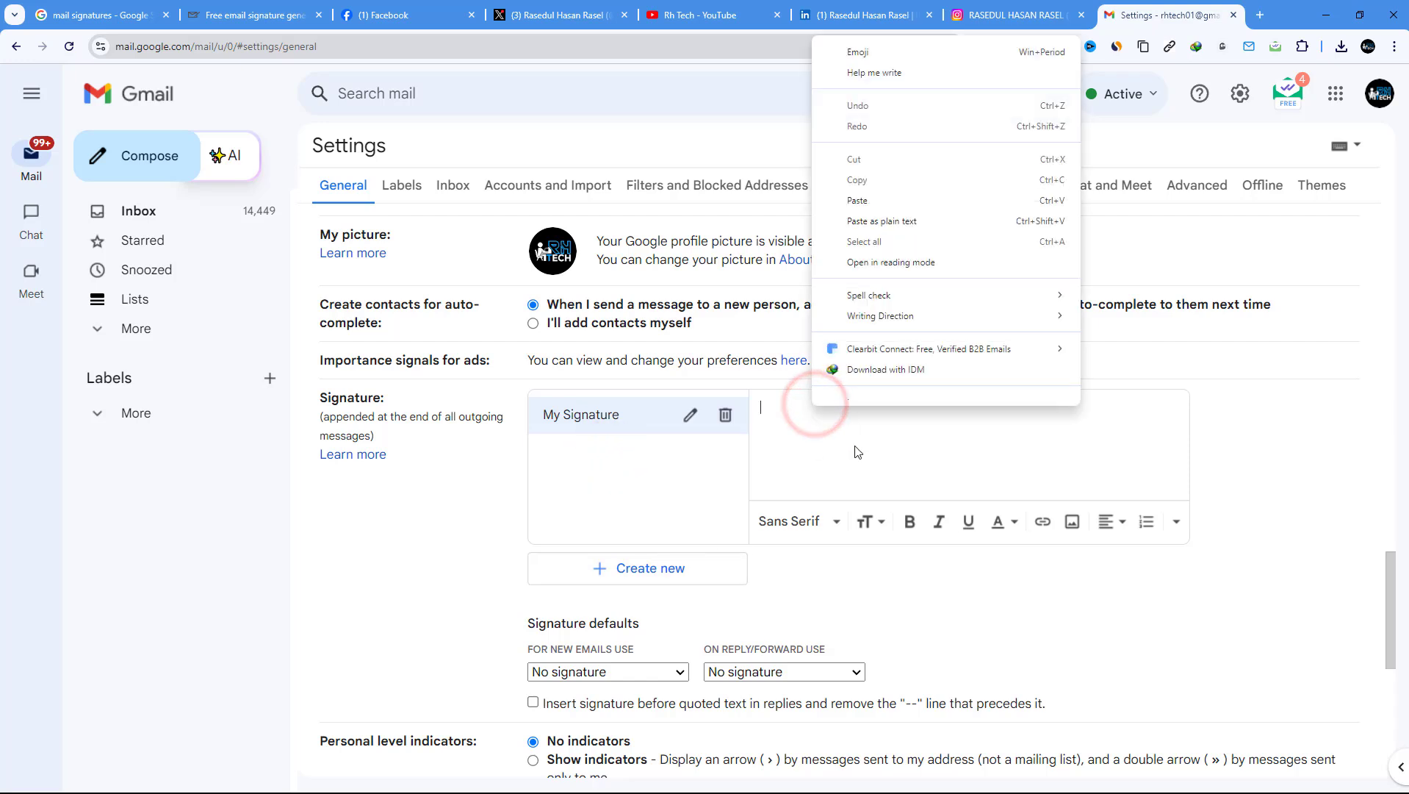
{"action": "left_click", "coordinate": [871, 212]}
{"action": "scroll", "coordinate": [1007, 468], "scroll_direction": "up", "scroll_amount": 3}
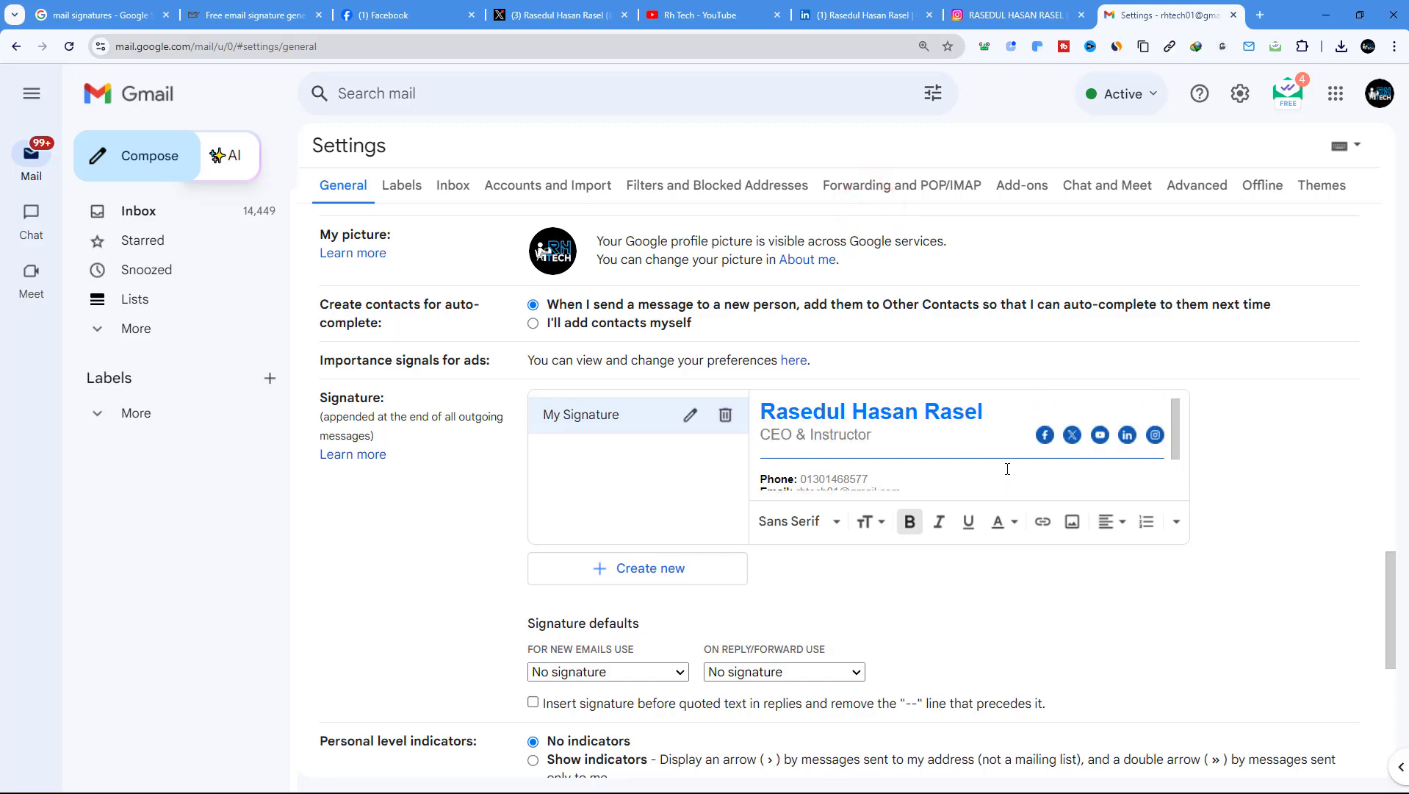
{"action": "scroll", "coordinate": [1022, 458], "scroll_direction": "down", "scroll_amount": 2}
{"action": "scroll", "coordinate": [1018, 459], "scroll_direction": "up", "scroll_amount": 2}
{"action": "scroll", "coordinate": [1019, 459], "scroll_direction": "down", "scroll_amount": 2}
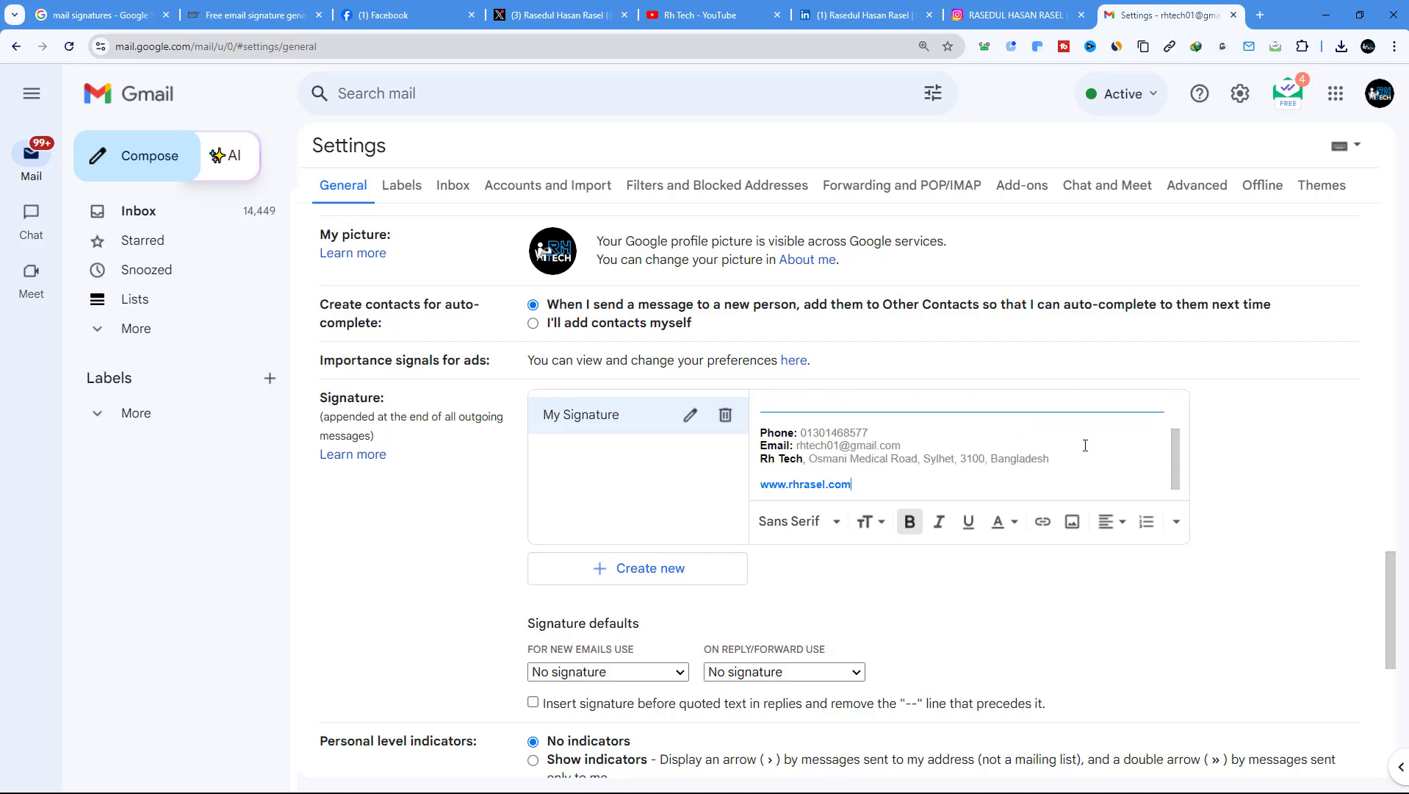
{"action": "scroll", "coordinate": [1086, 445], "scroll_direction": "up", "scroll_amount": 2}
{"action": "scroll", "coordinate": [1100, 434], "scroll_direction": "down", "scroll_amount": 1}
{"action": "scroll", "coordinate": [751, 524], "scroll_direction": "down", "scroll_amount": 2}
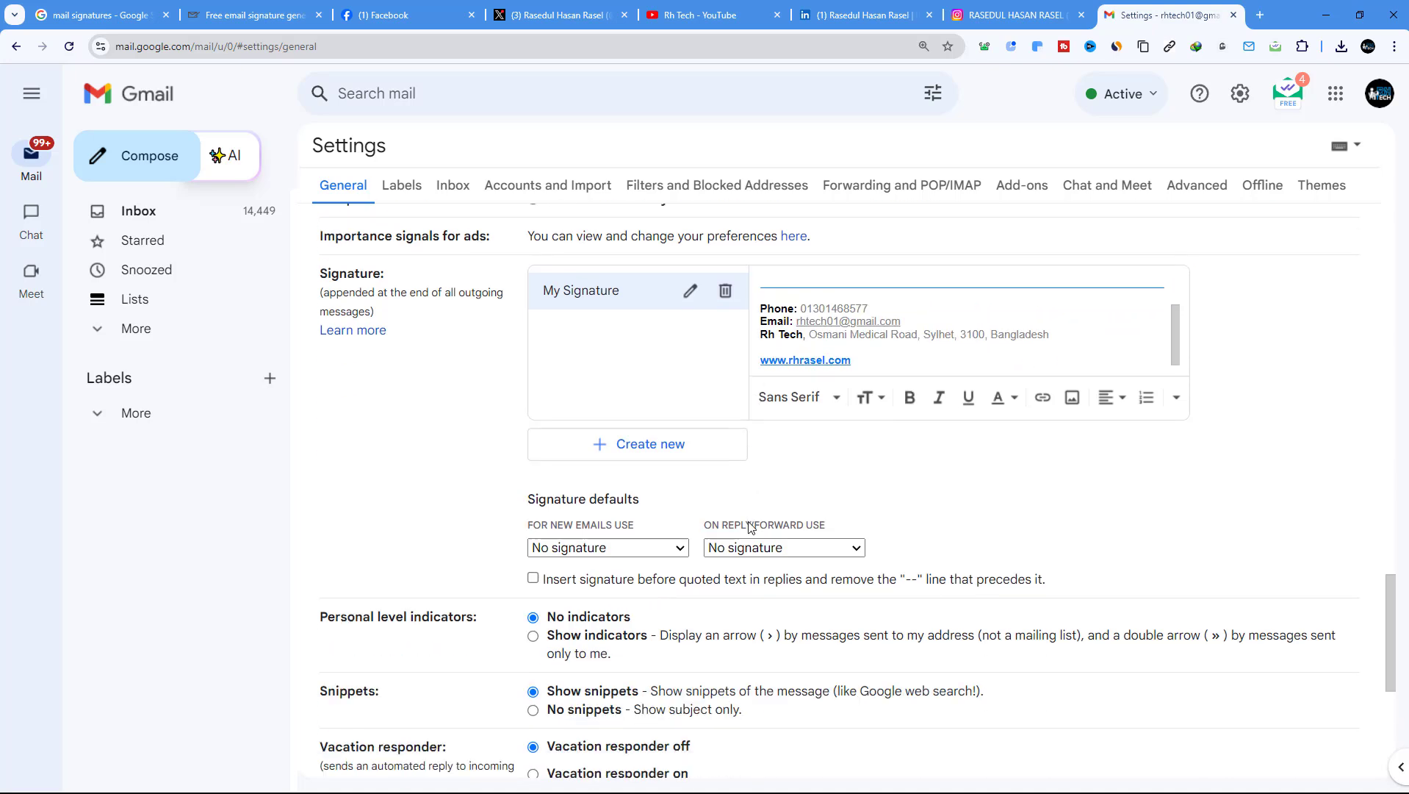
{"action": "left_click_drag", "start_coordinate": [525, 485], "coordinate": [665, 482]}
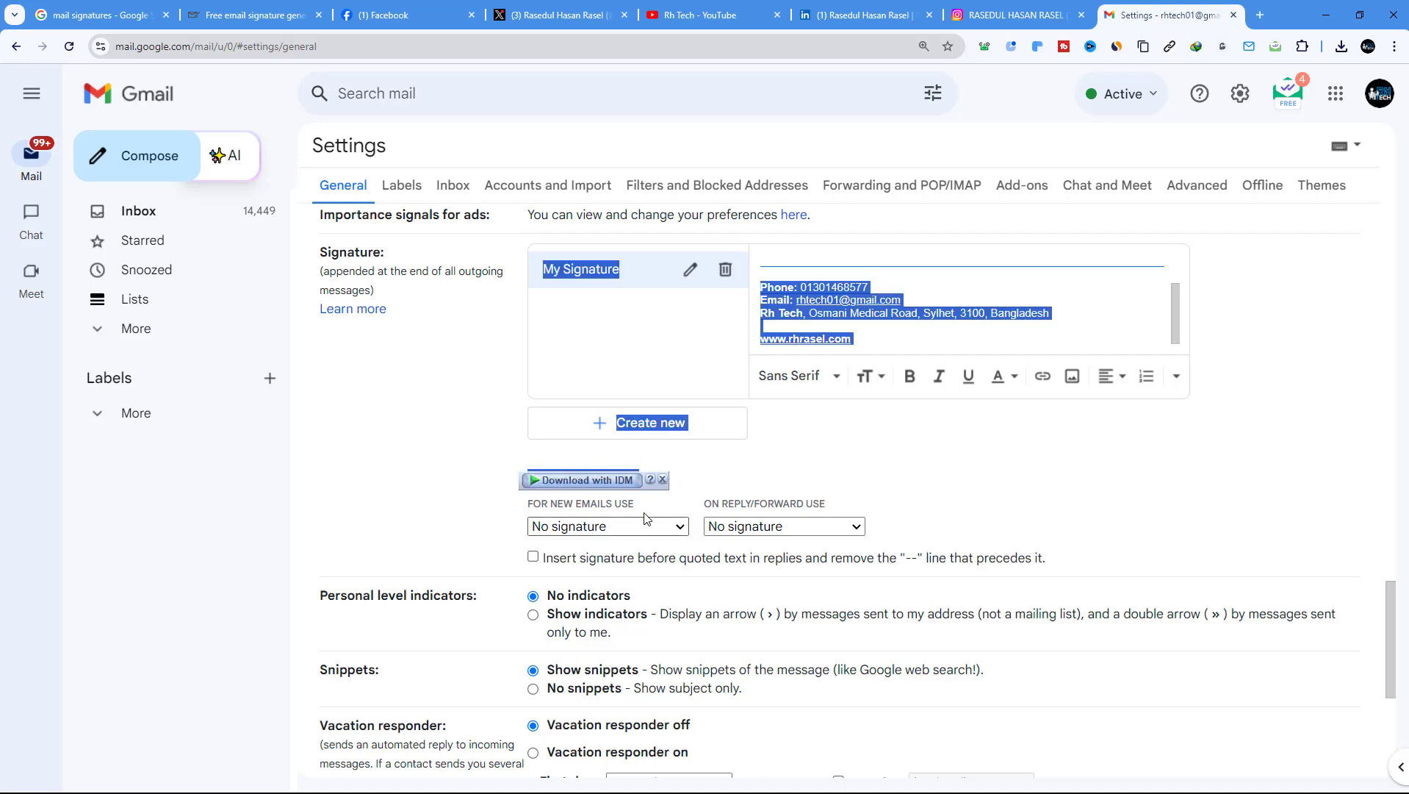
Set My Signature as the default for new emails and save the changes
{"action": "left_click", "coordinate": [584, 527]}
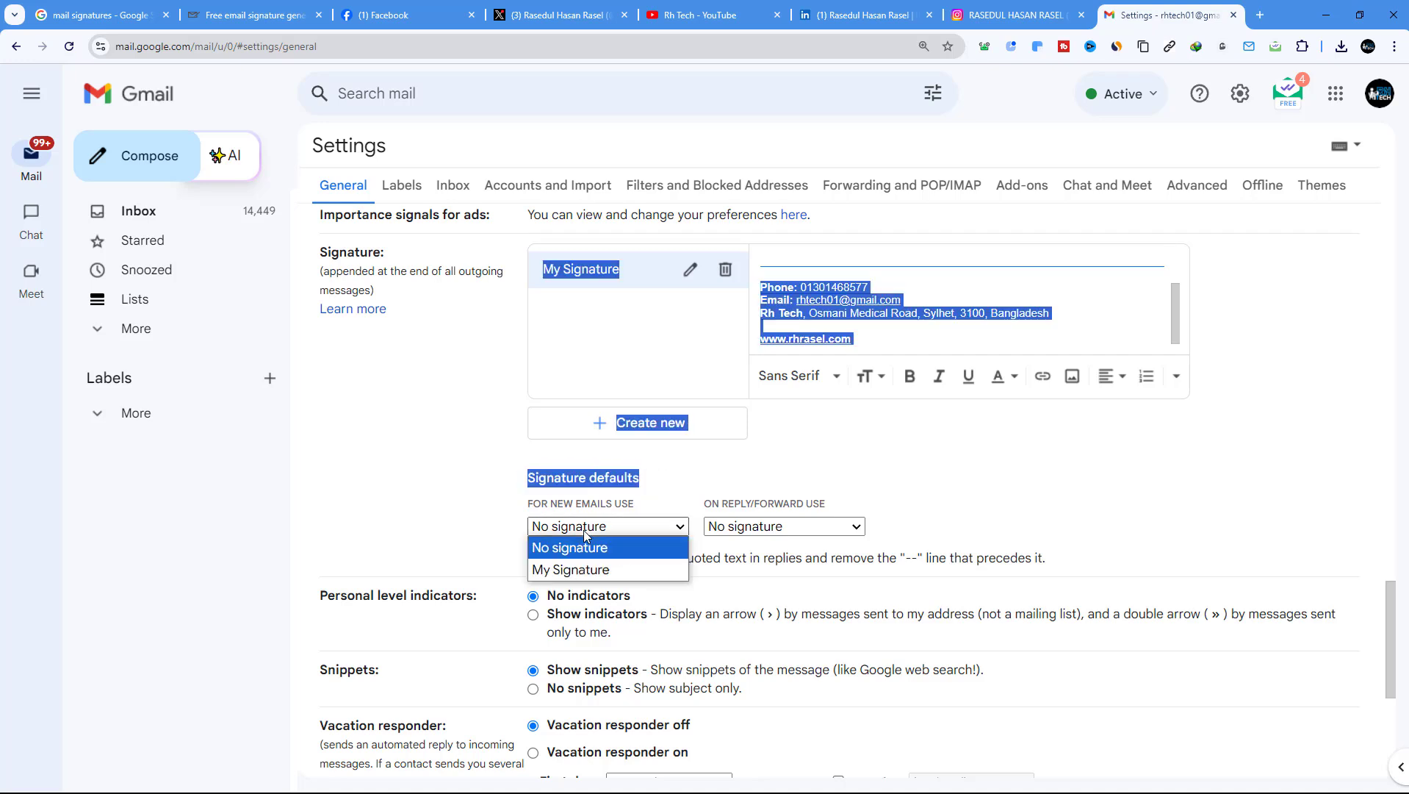
{"action": "left_click", "coordinate": [585, 571]}
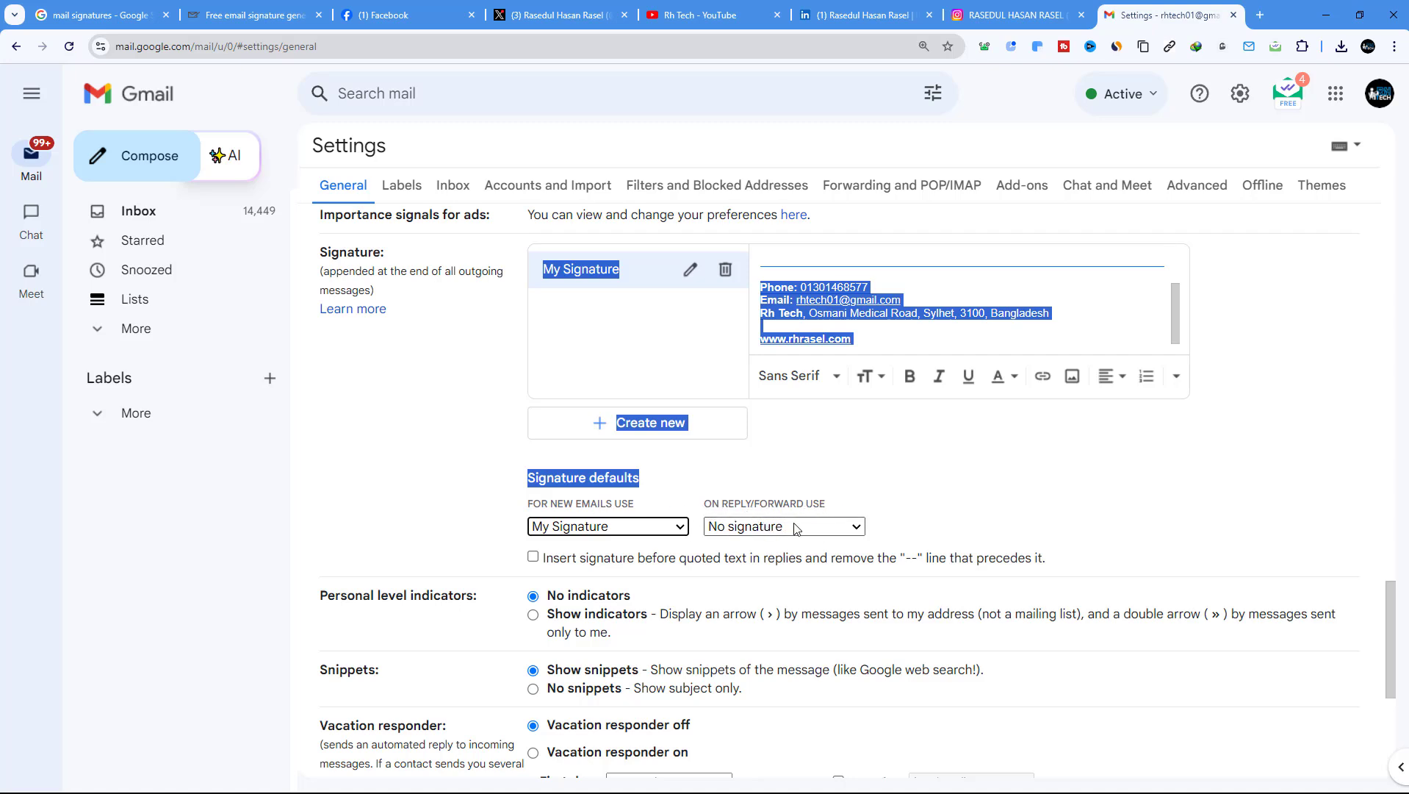
{"action": "scroll", "coordinate": [599, 331], "scroll_direction": "down", "scroll_amount": 4}
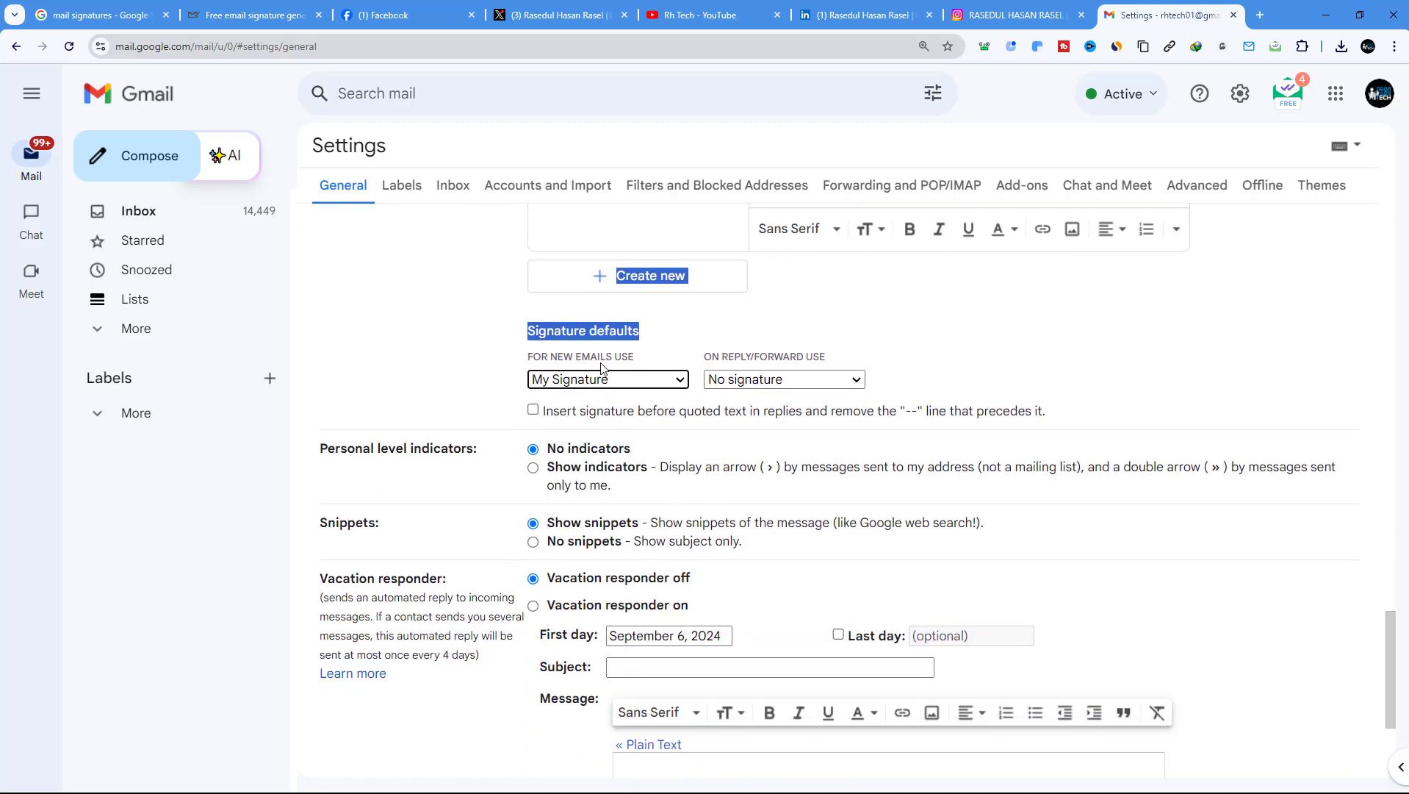
{"action": "scroll", "coordinate": [654, 383], "scroll_direction": "down", "scroll_amount": 1}
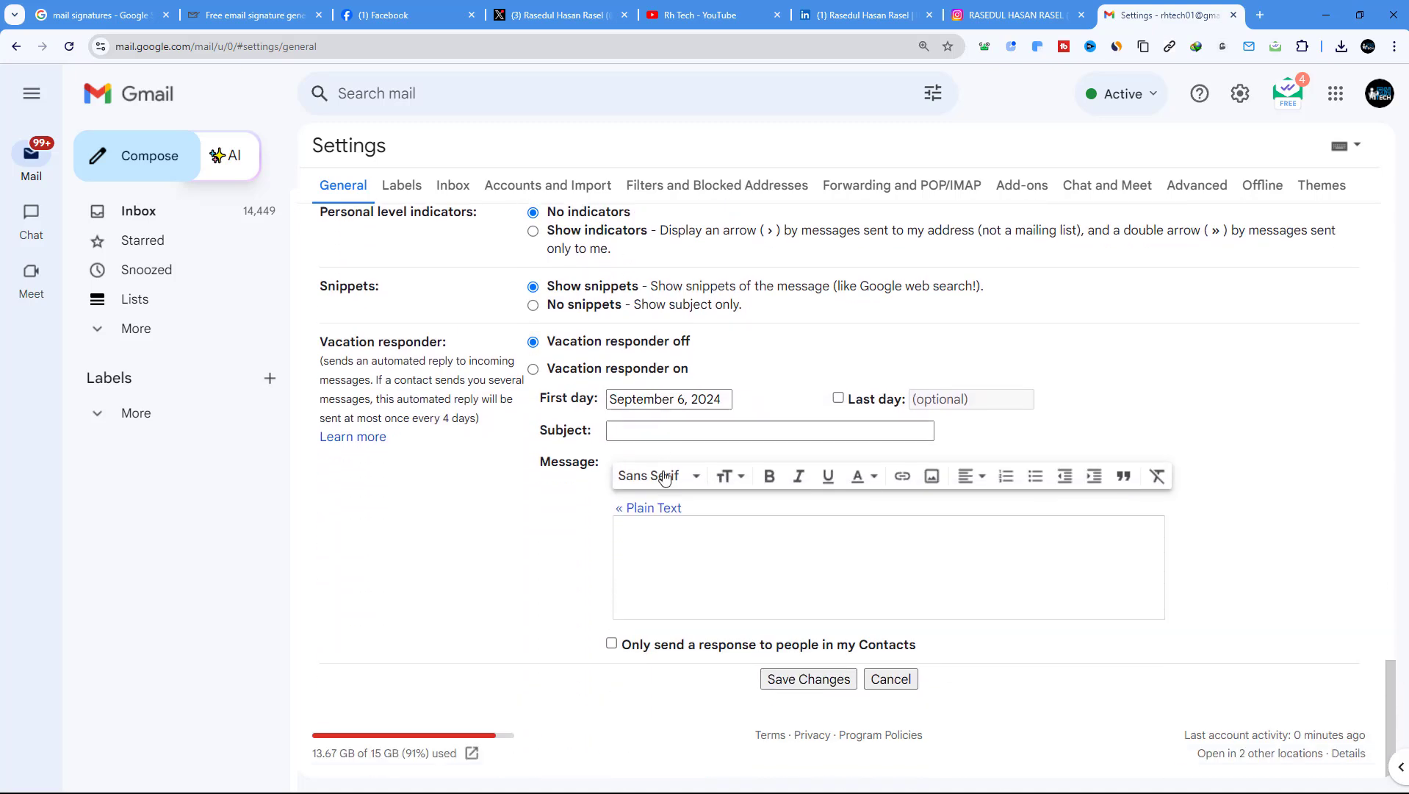
{"action": "left_click", "coordinate": [831, 679]}
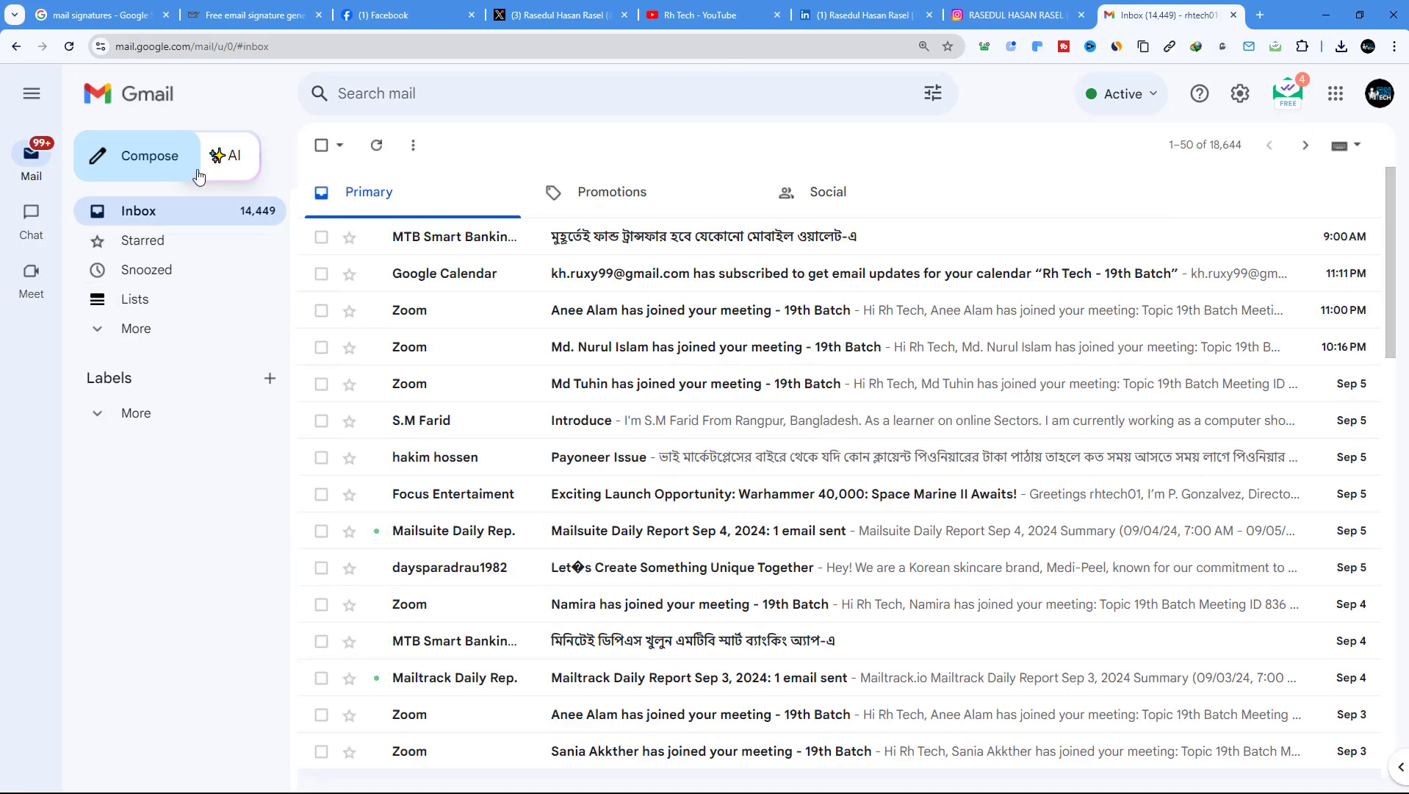
Compose a new message and check the Facebook, X, YouTube, LinkedIn and Instagram icon links
{"action": "left_click", "coordinate": [174, 160]}
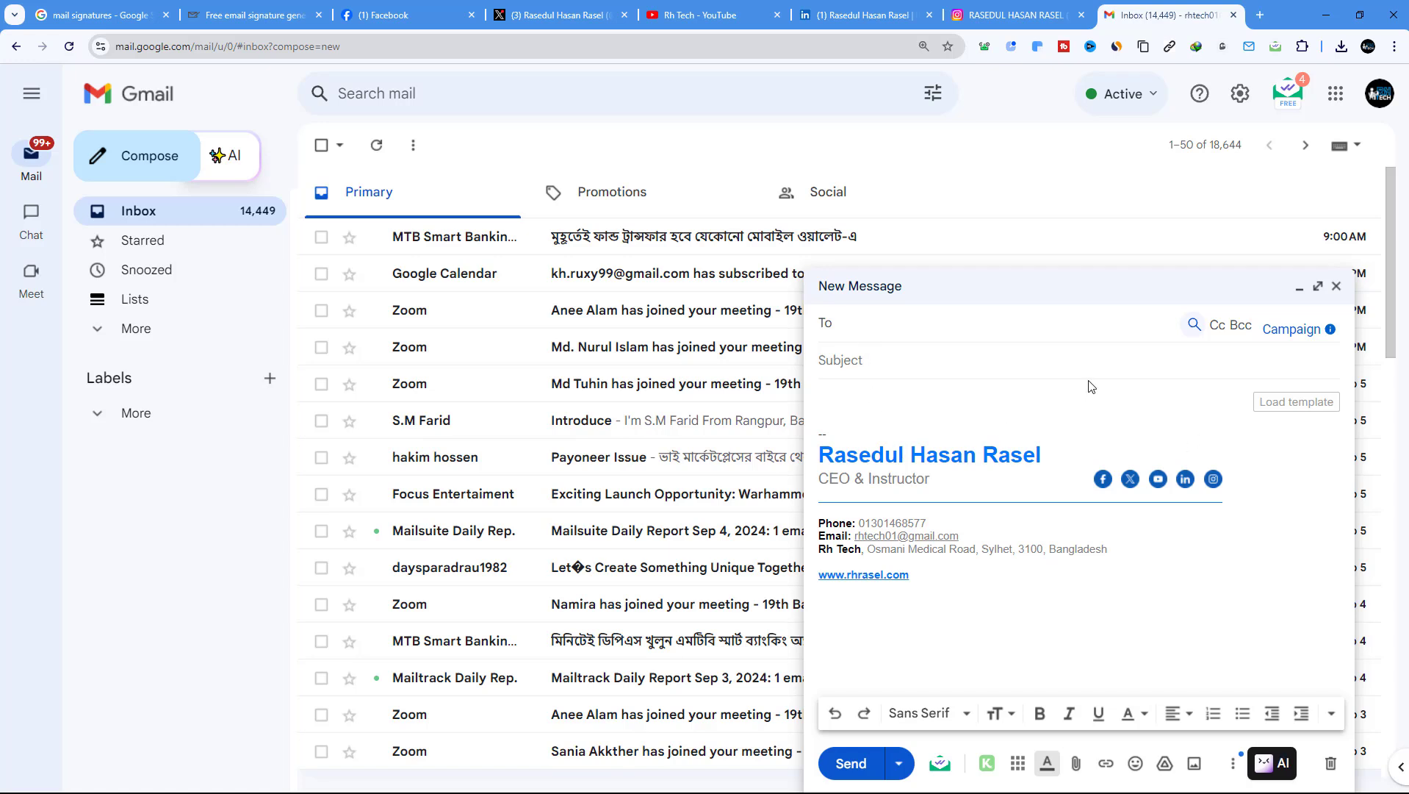
{"action": "left_click", "coordinate": [1108, 478]}
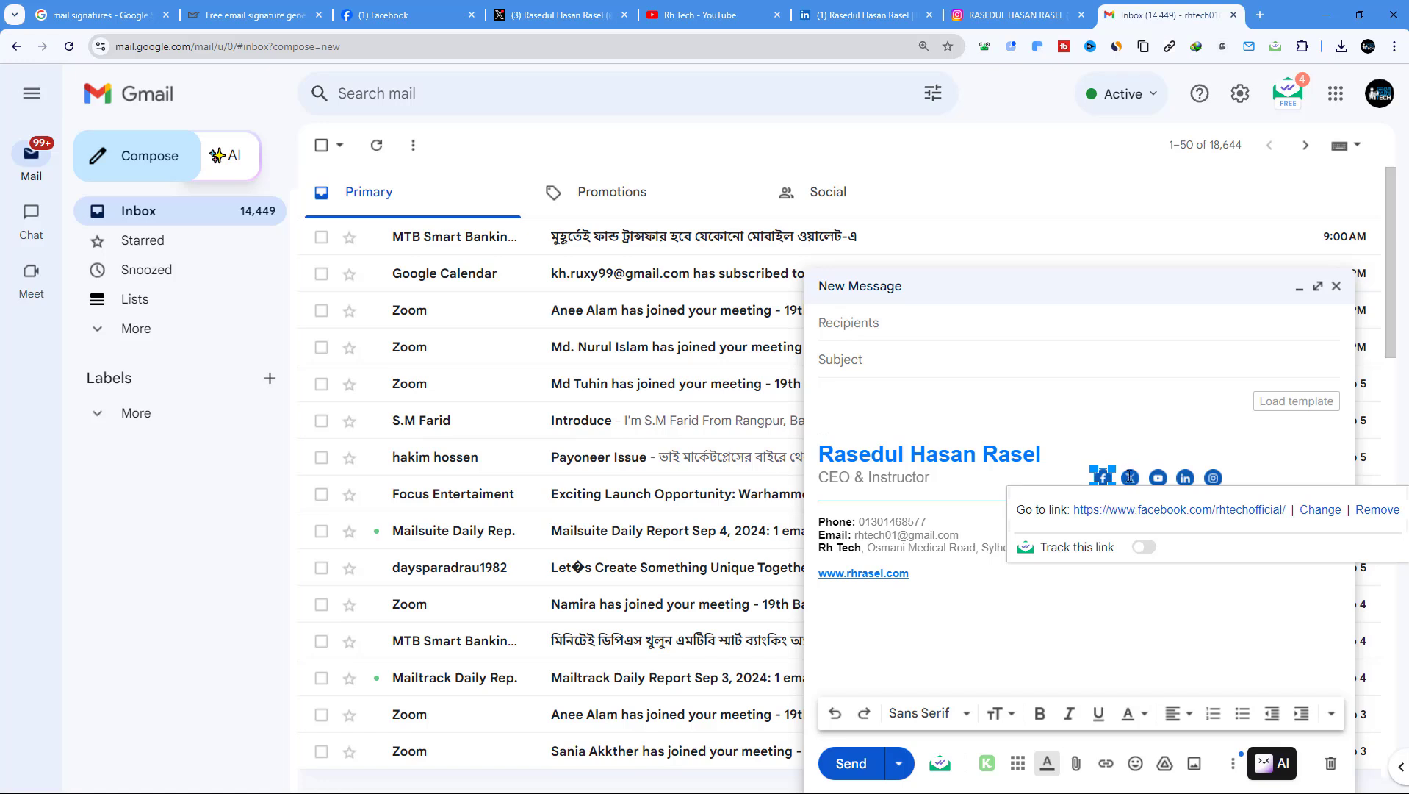
{"action": "left_click", "coordinate": [1129, 478]}
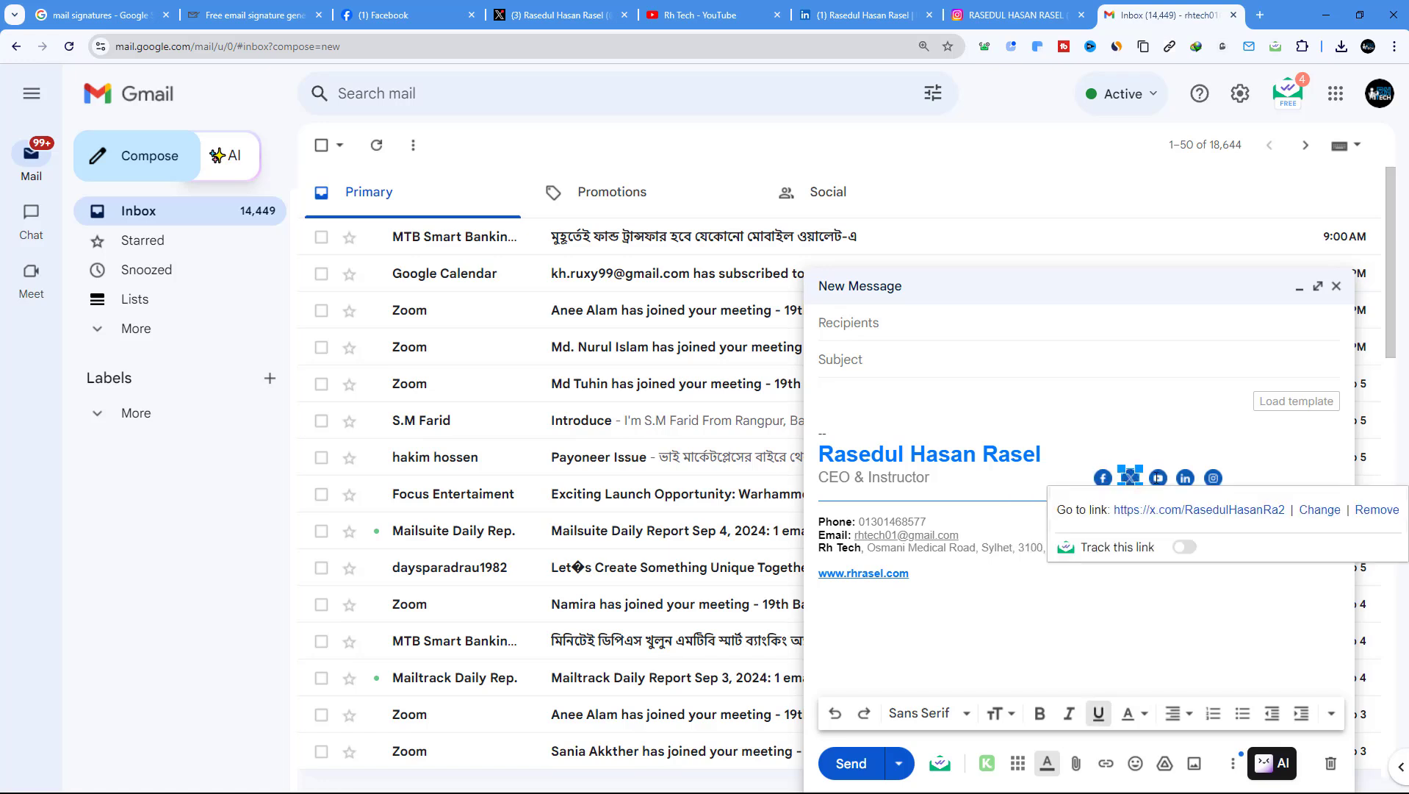
{"action": "left_click", "coordinate": [1158, 479]}
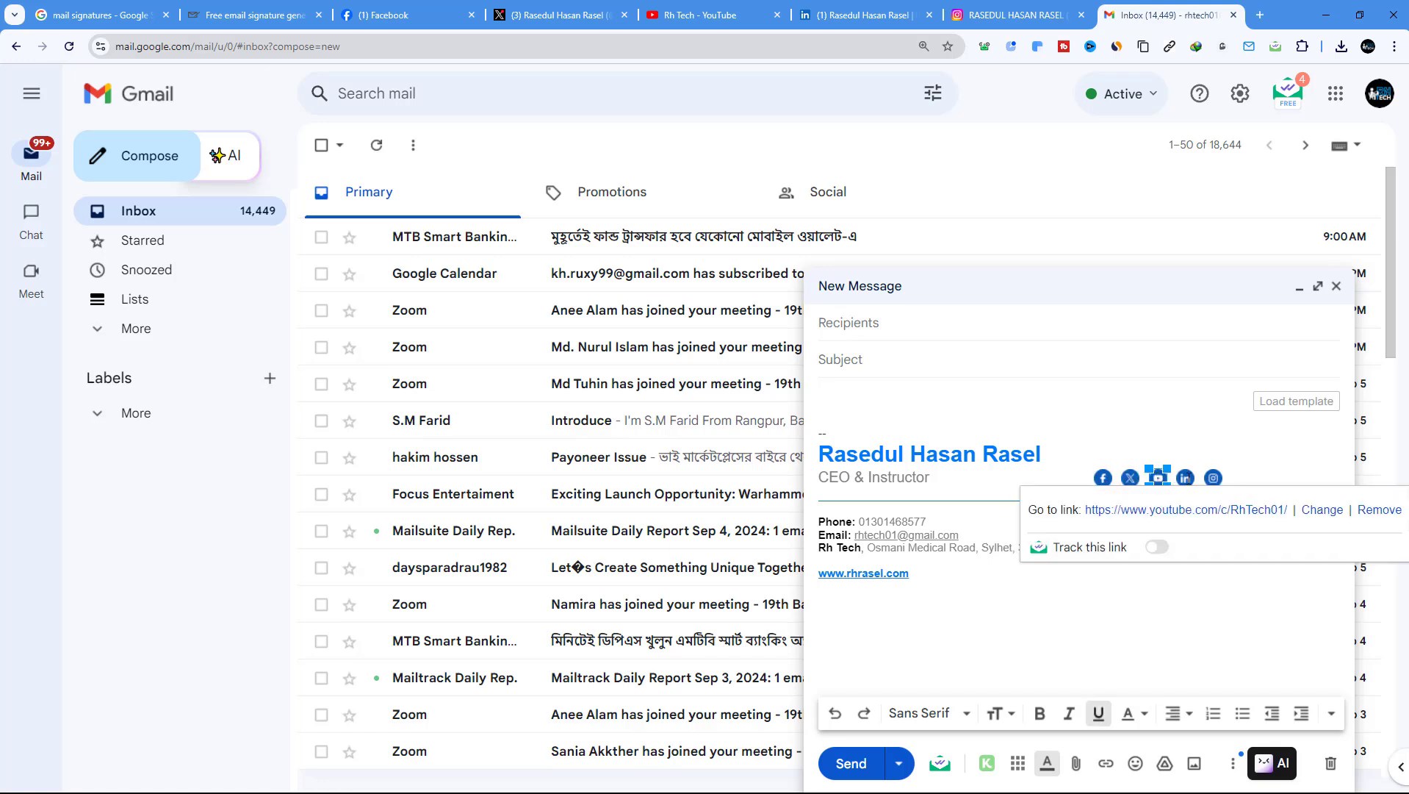
{"action": "left_click", "coordinate": [1185, 478]}
{"action": "left_click", "coordinate": [1213, 477]}
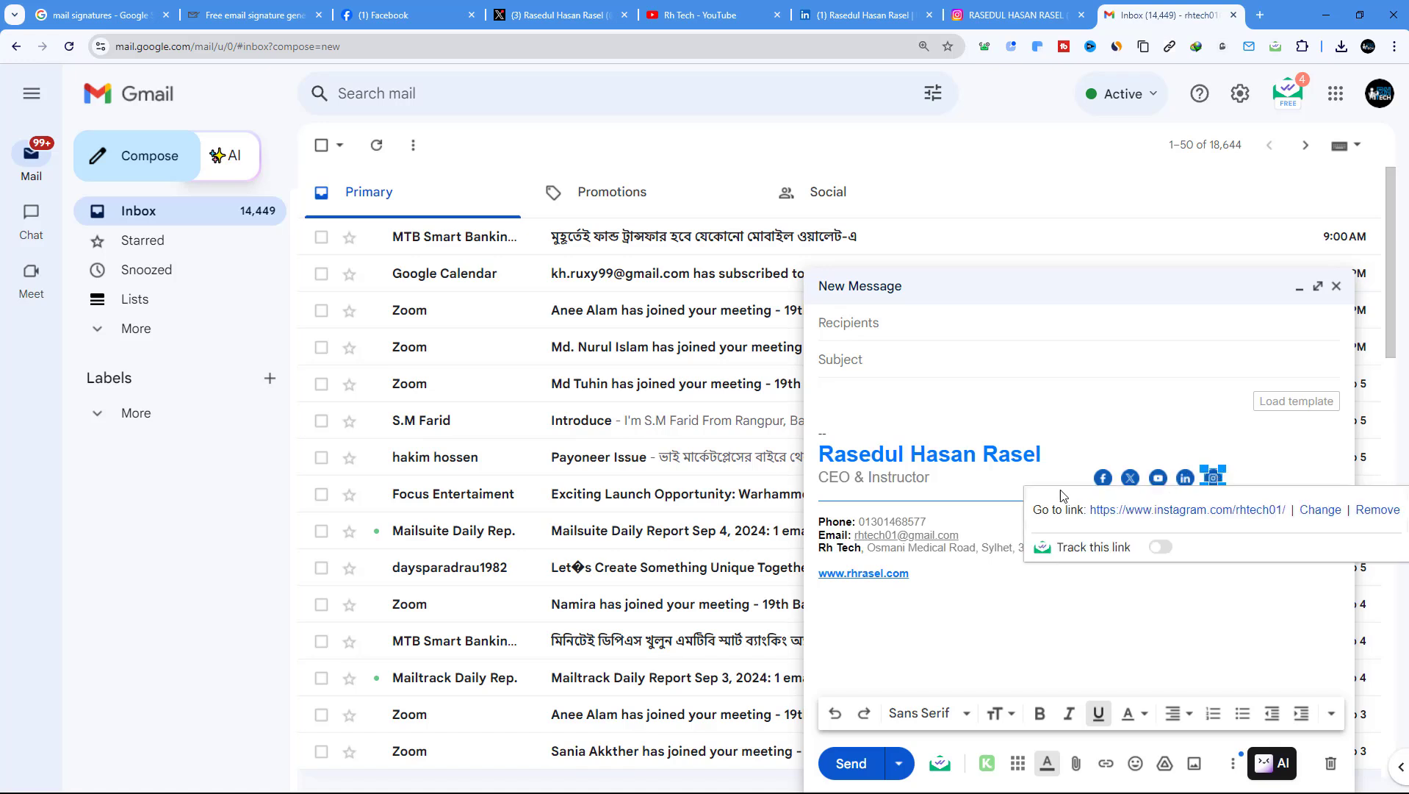
{"action": "left_click", "coordinate": [857, 471]}
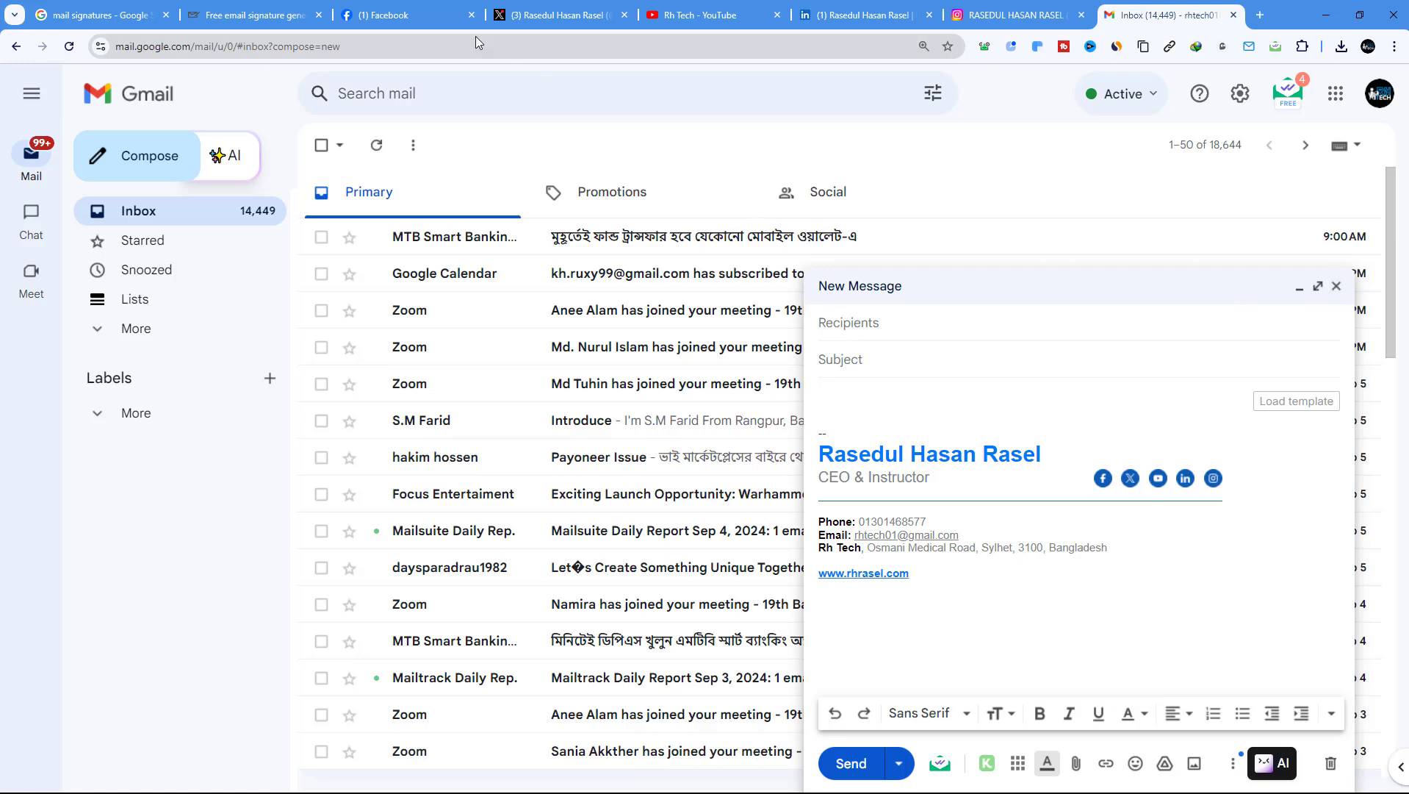